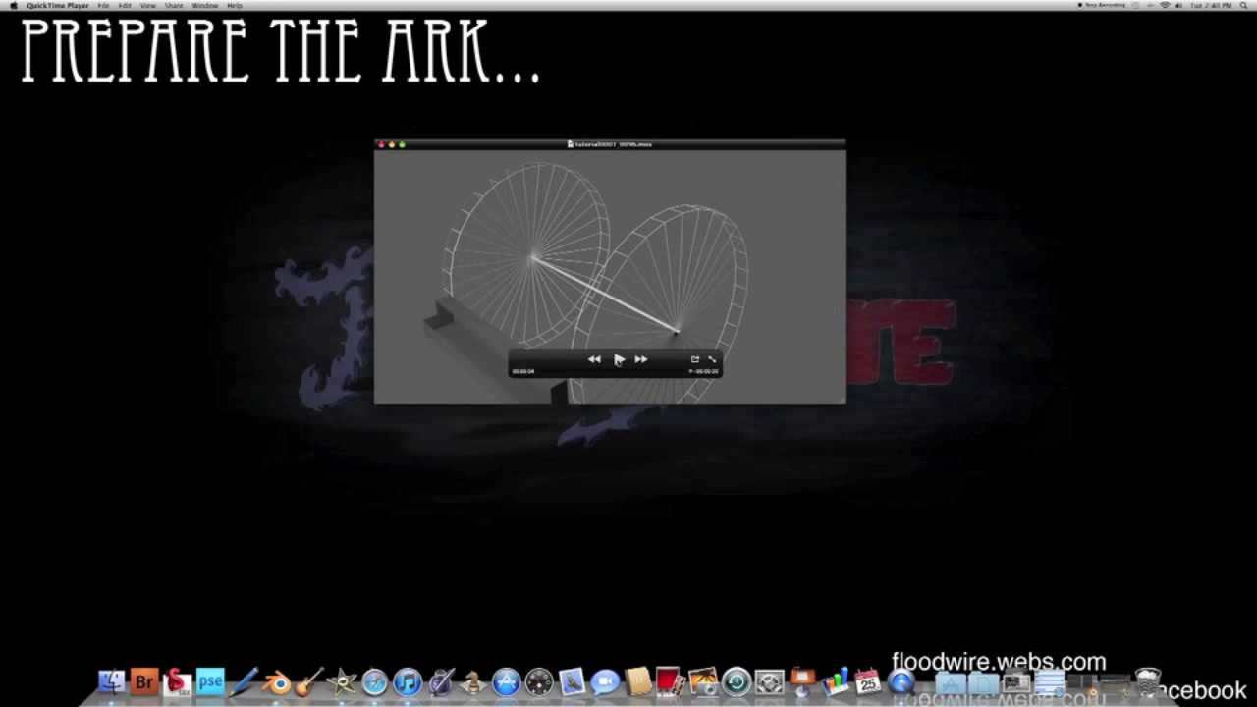
# Replay the Ferris wheel movie, then switch to the desktop and launch Blender.
pyautogui.click(617, 360)
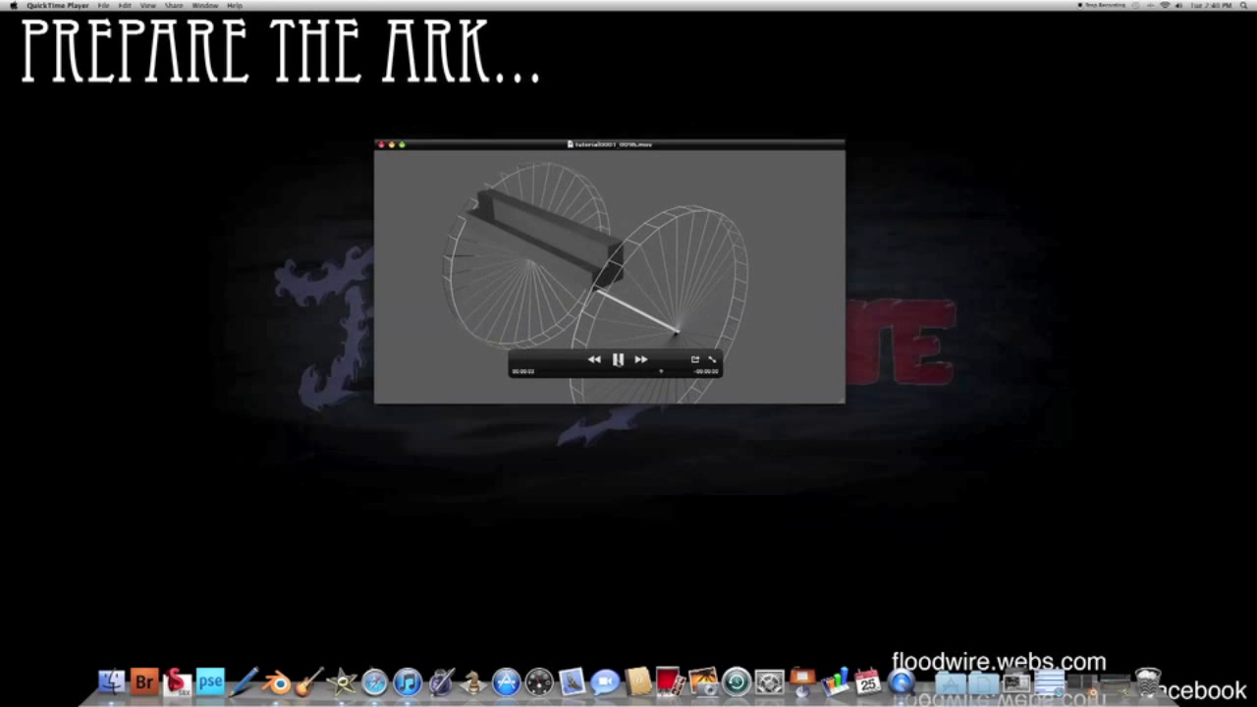
pyautogui.press('space')
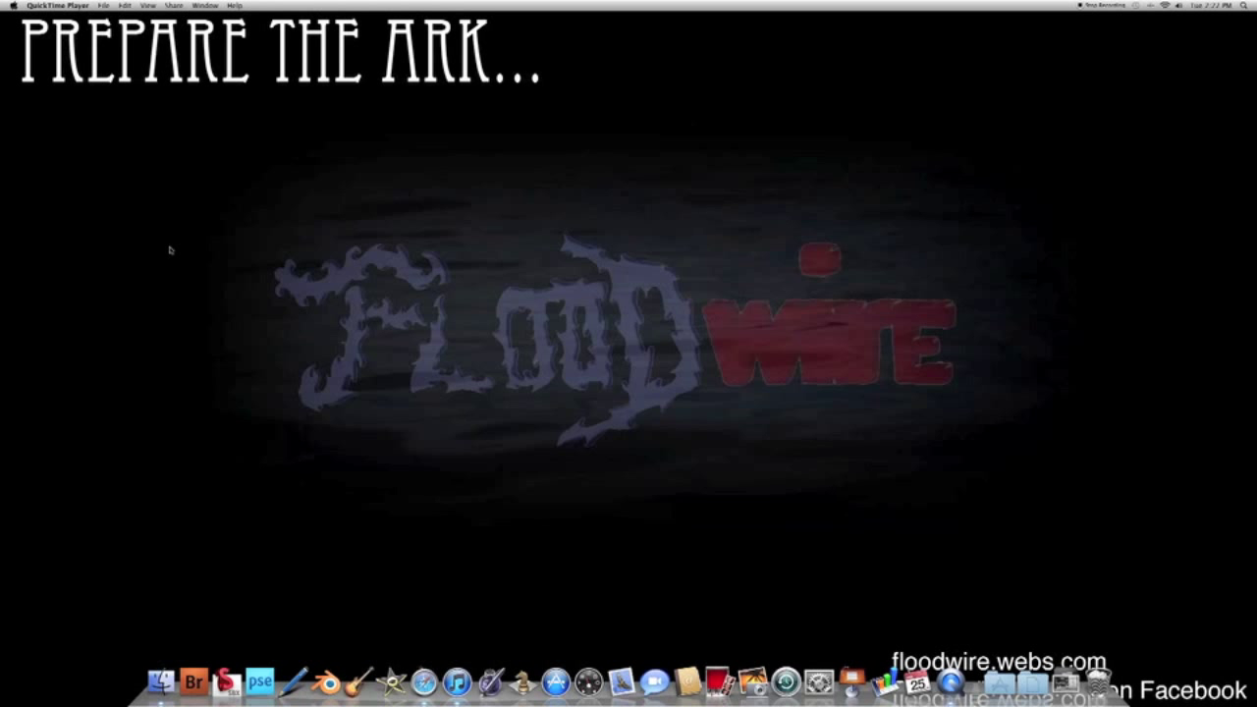
pyautogui.click(175, 402)
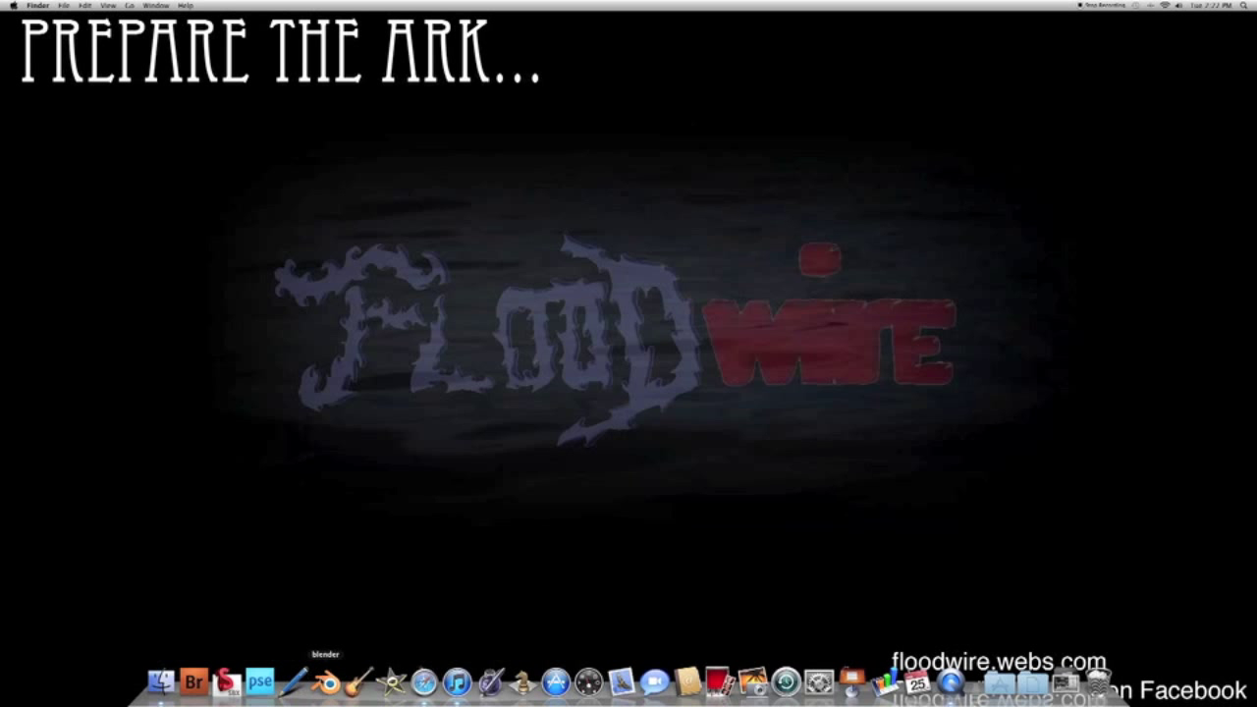
pyautogui.click(327, 682)
# Dismiss the splash and split the viewport into a large left view and two stacked right views.
pyautogui.click(339, 303)
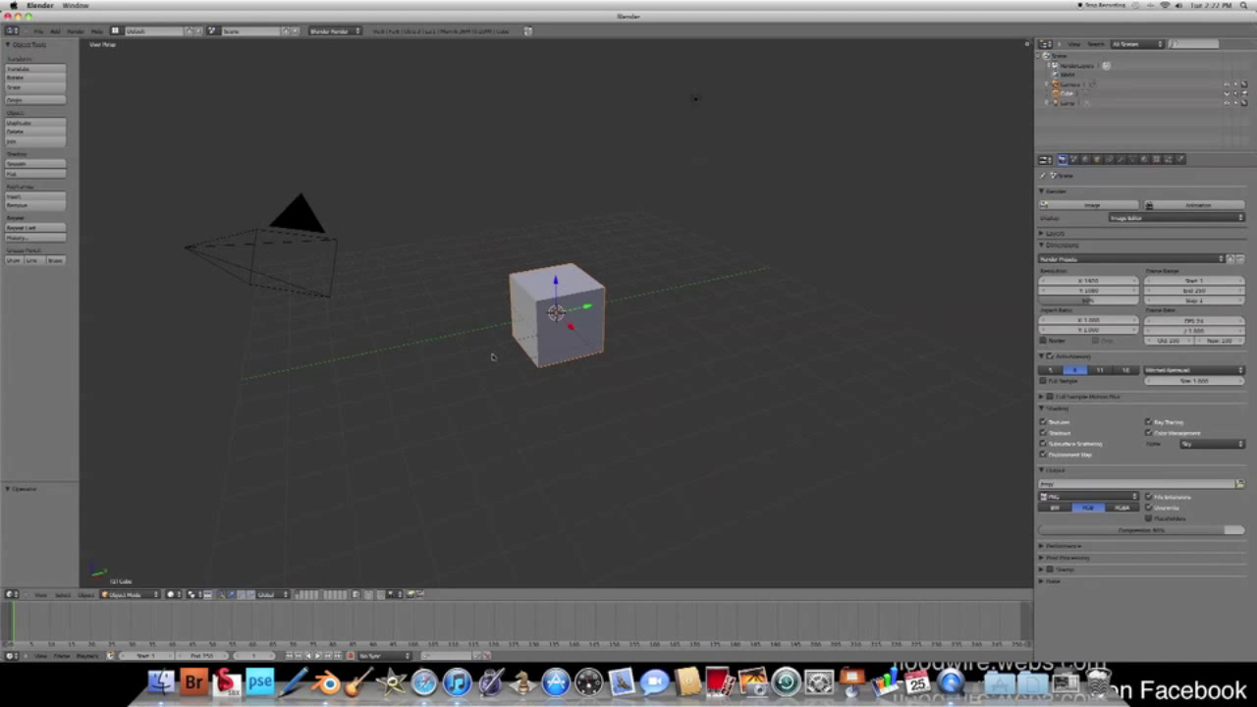
pyautogui.scroll(3, 442, 327)
pyautogui.scroll(-3, 489, 353)
pyautogui.scroll(-3, 489, 353)
pyautogui.scroll(4, 490, 353)
pyautogui.moveTo(1028, 42)
pyautogui.mouseDown()
pyautogui.moveTo(966, 62)
pyautogui.moveTo(566, 324)
pyautogui.mouseUp()
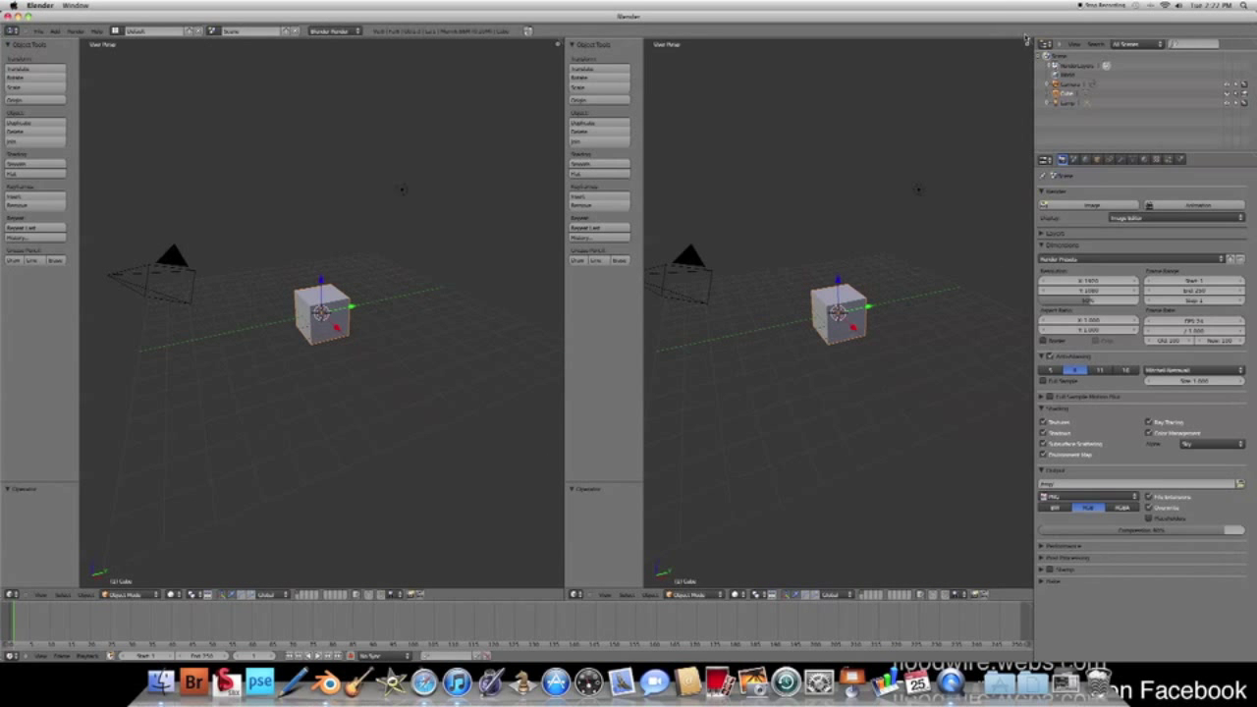
pyautogui.moveTo(1027, 42); pyautogui.dragTo(1022, 285)
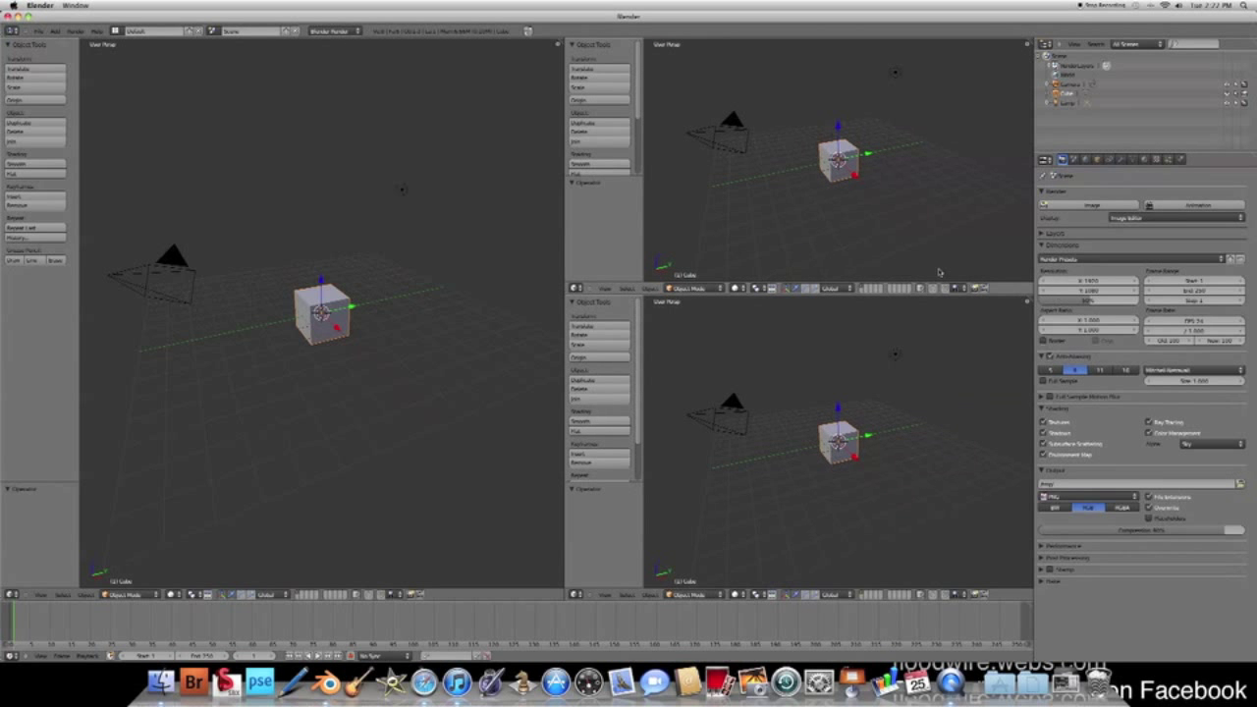
# Set the upper right view to Right and the lower right view to Front.
pyautogui.click(606, 287)
pyautogui.click(614, 207)
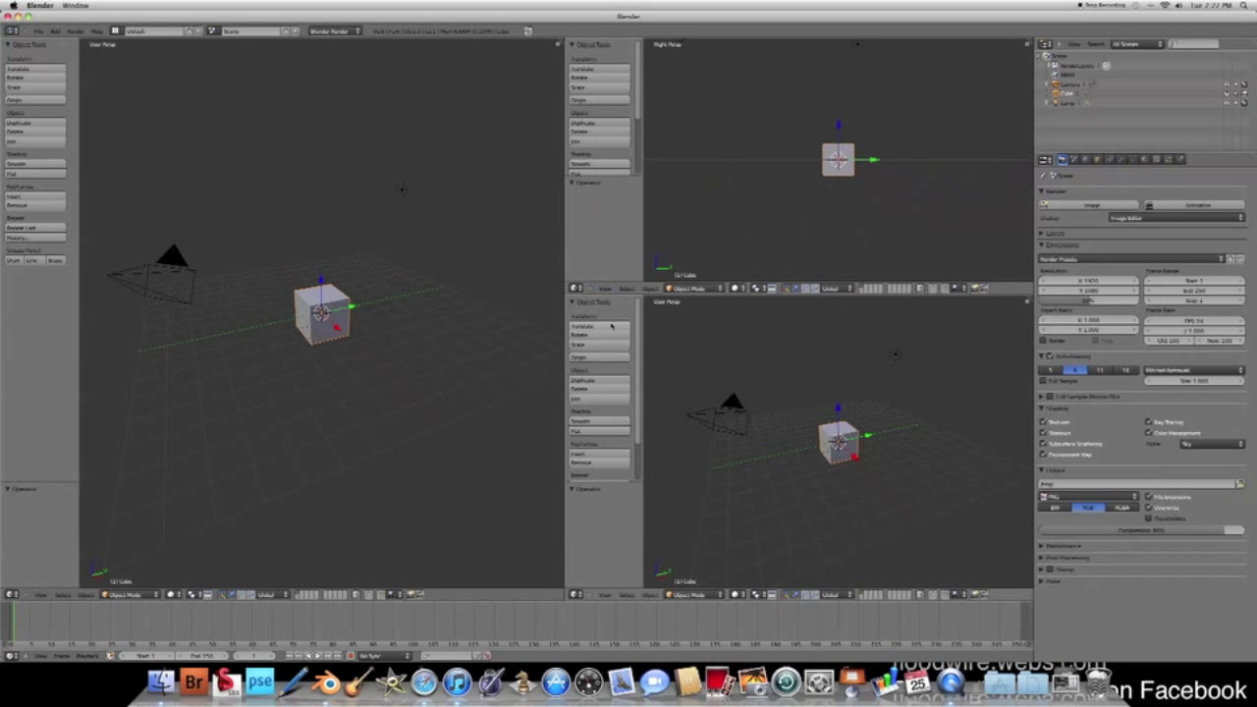
pyautogui.click(607, 594)
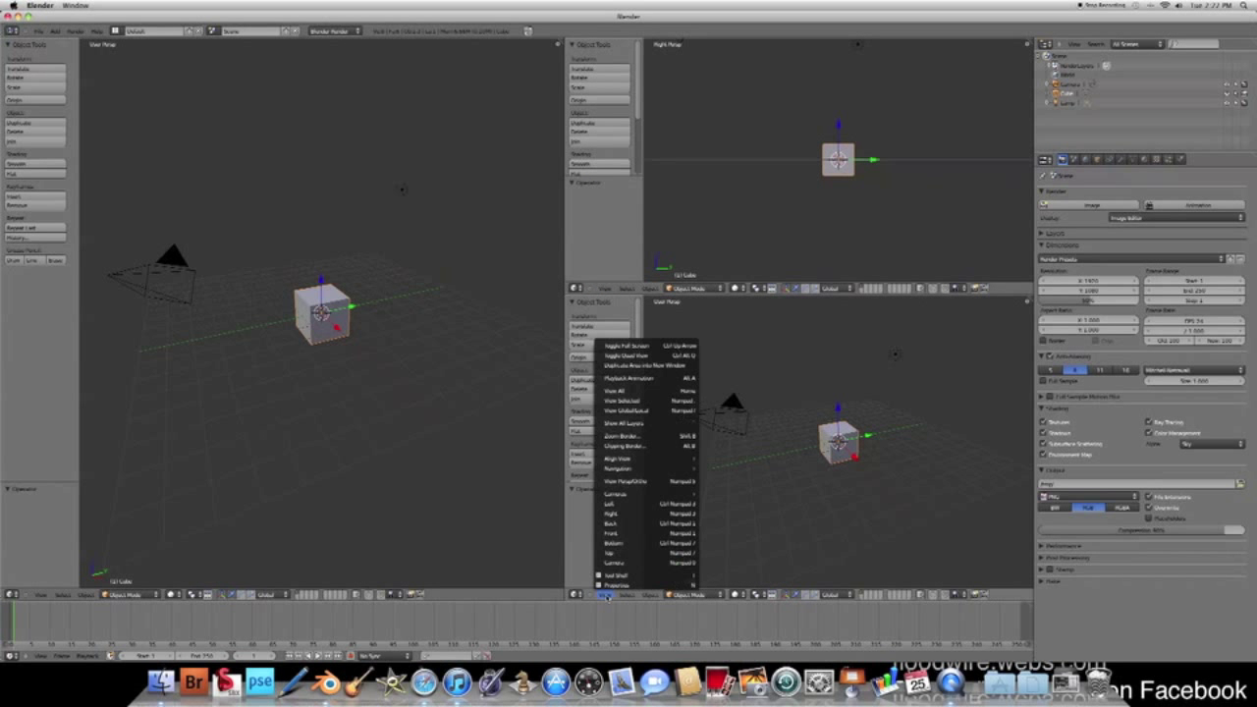
pyautogui.click(621, 533)
pyautogui.scroll(3, 284, 364)
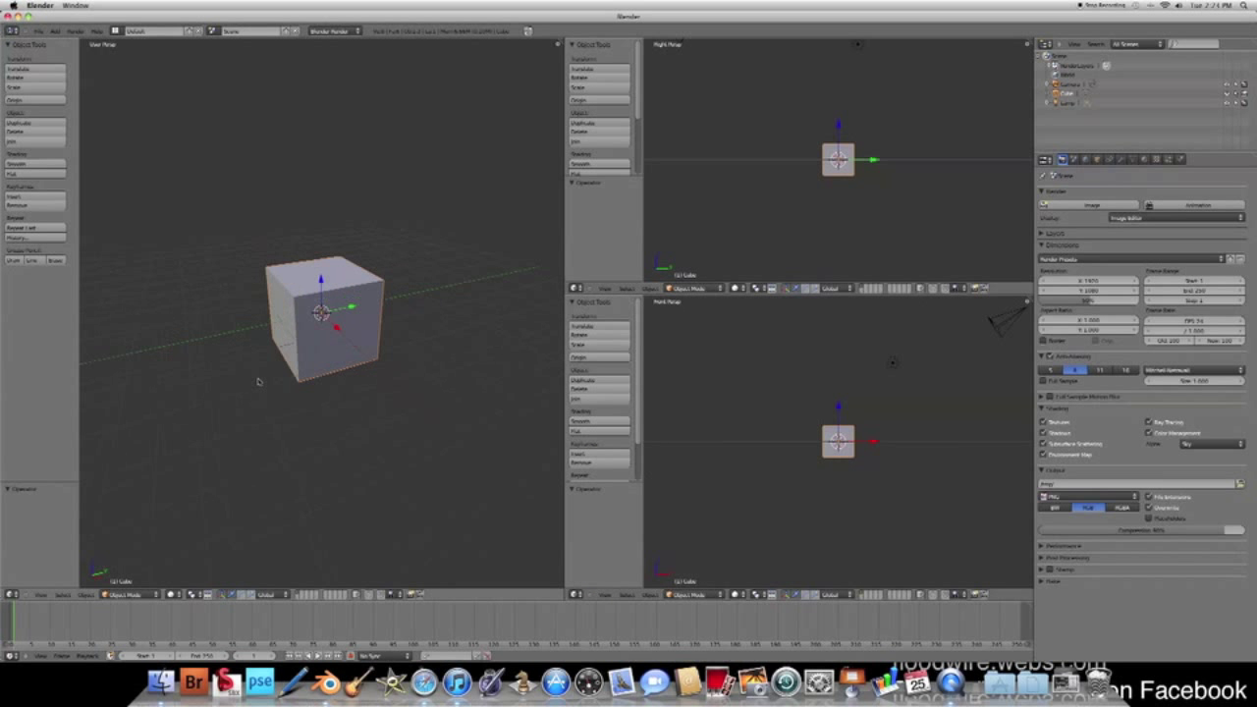
pyautogui.scroll(-1, 314, 339)
pyautogui.scroll(4, 354, 314)
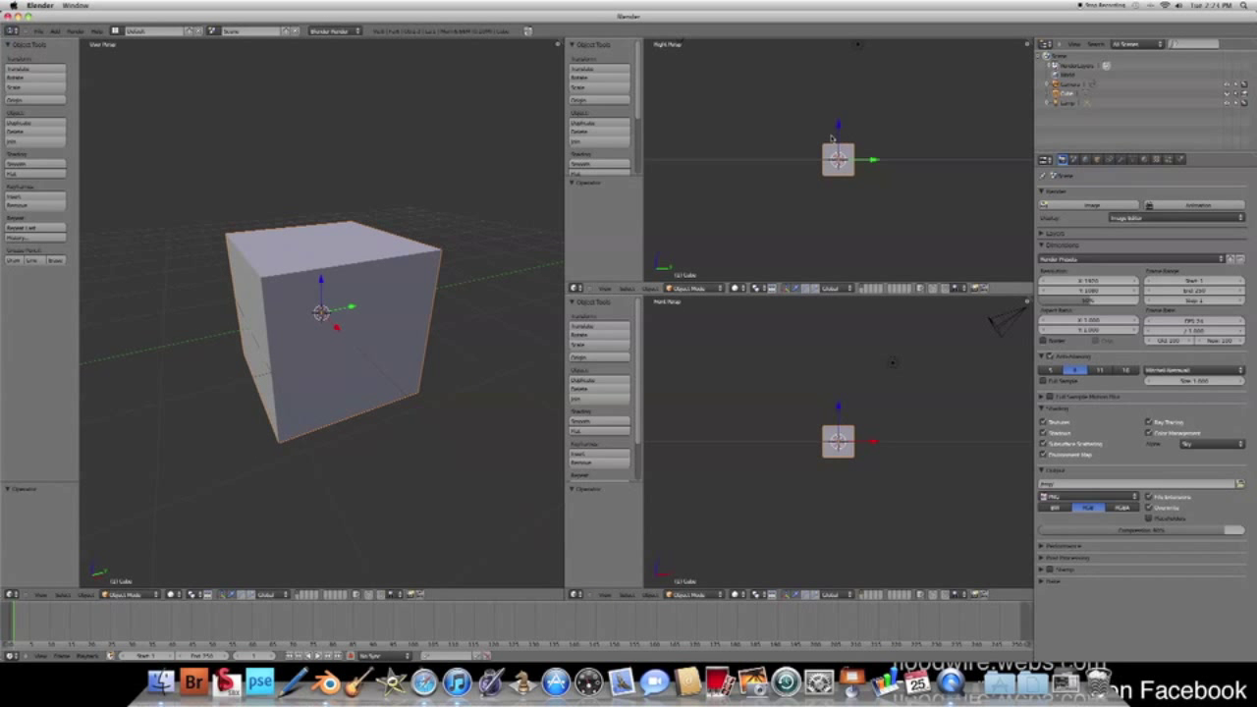
pyautogui.scroll(4, 786, 189)
# In Edit Mode, cut a vertical and a horizontal edge loop through the cube.
pyautogui.press('Tab')
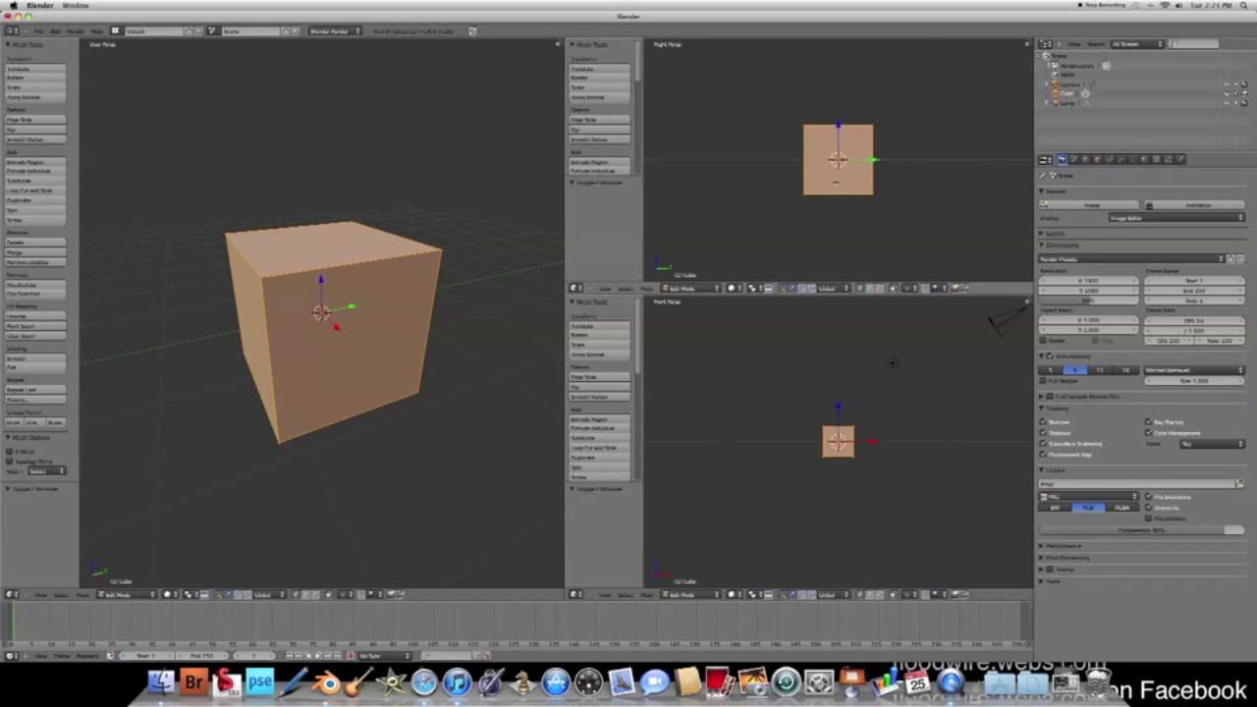
pyautogui.hotkey('ctrl', 'r')
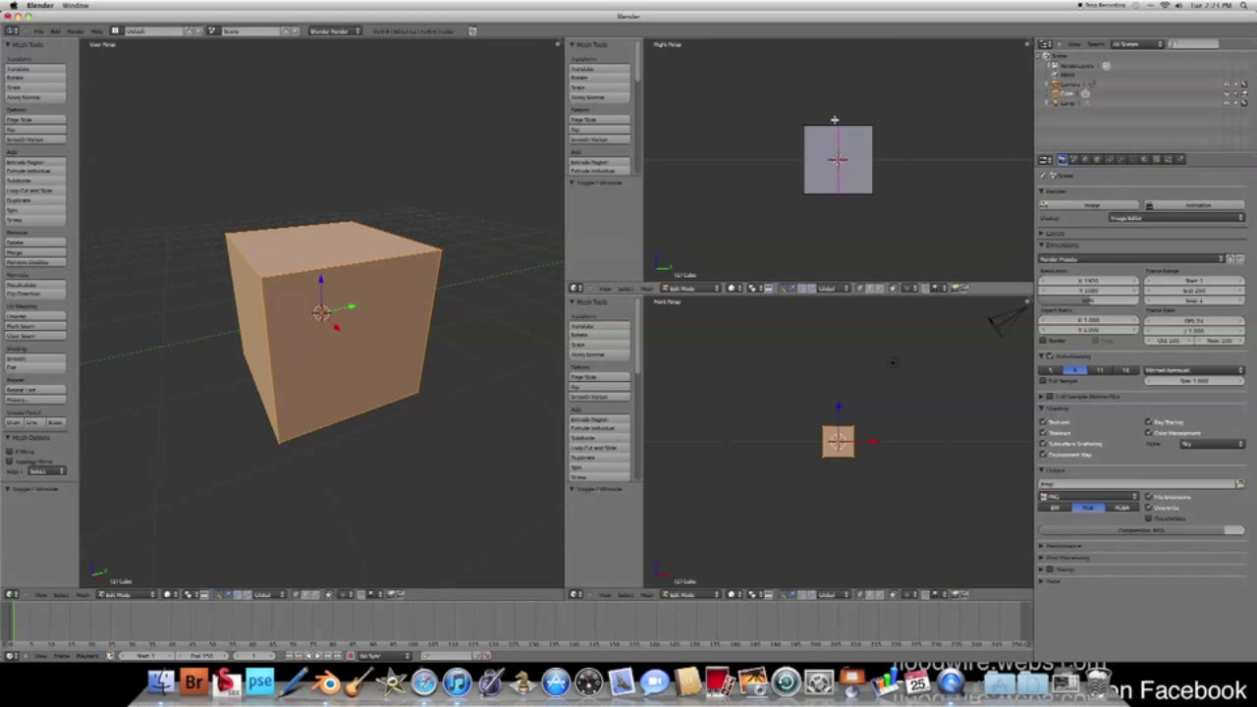
pyautogui.click(835, 119)
pyautogui.click(834, 177)
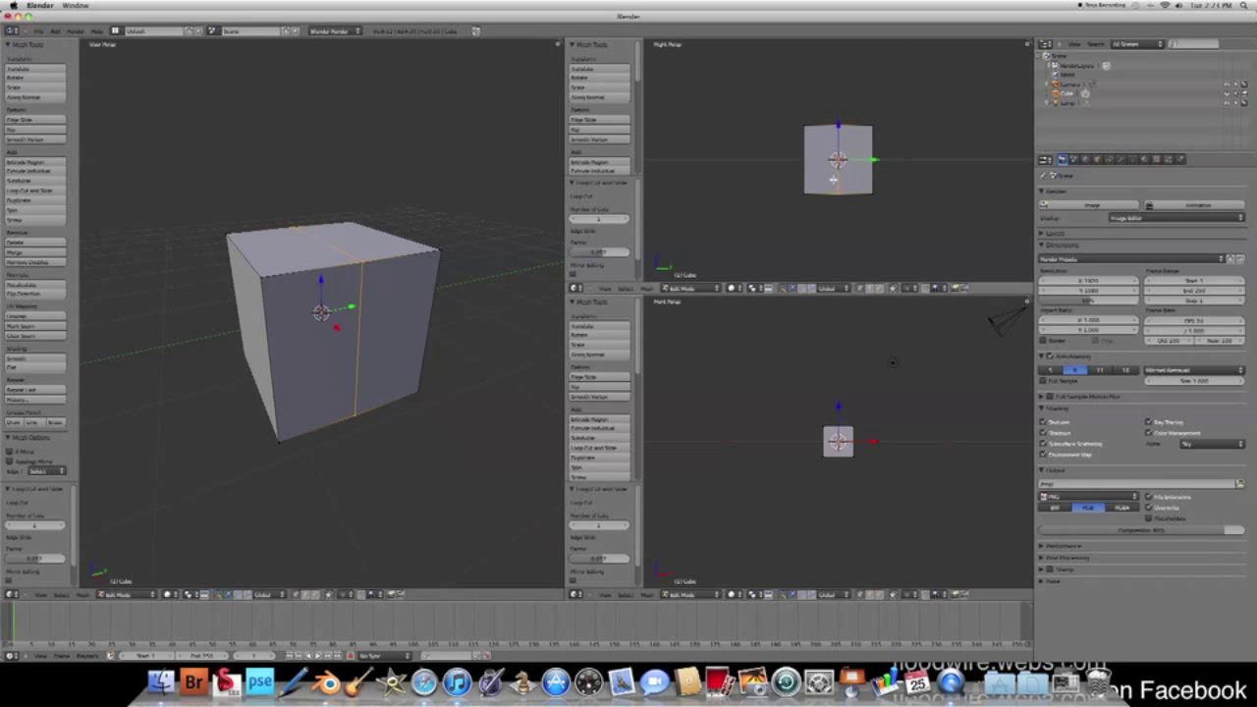
pyautogui.hotkey('ctrl', 'r')
pyautogui.click(807, 164)
pyautogui.click(806, 164)
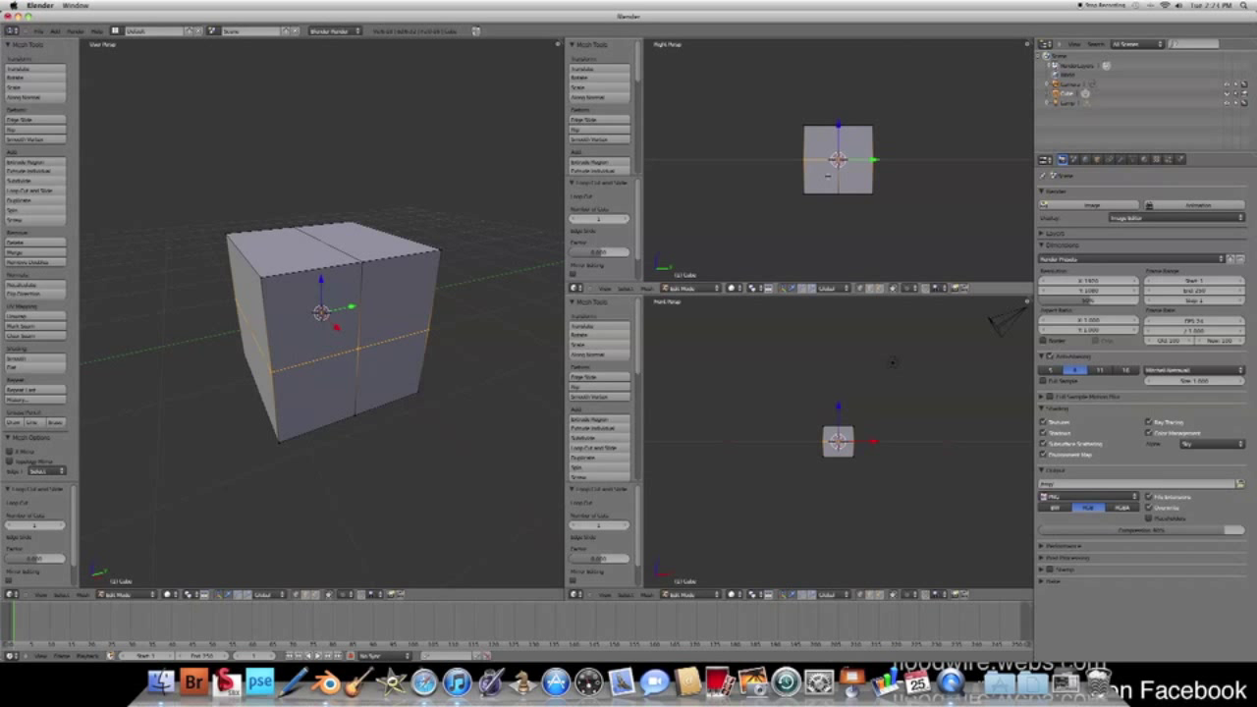
# In face select mode, delete the upper-corner faces to notch out one quarter.
pyautogui.click(881, 288)
pyautogui.click(828, 142)
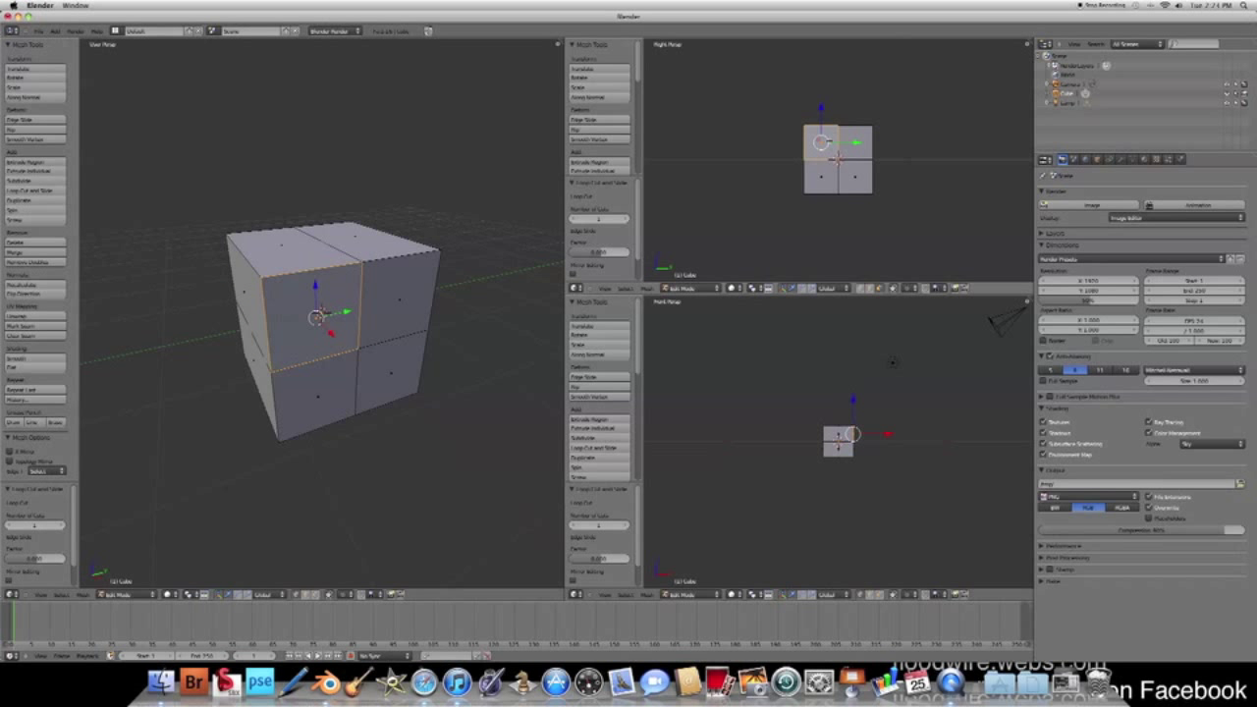
pyautogui.press('x')
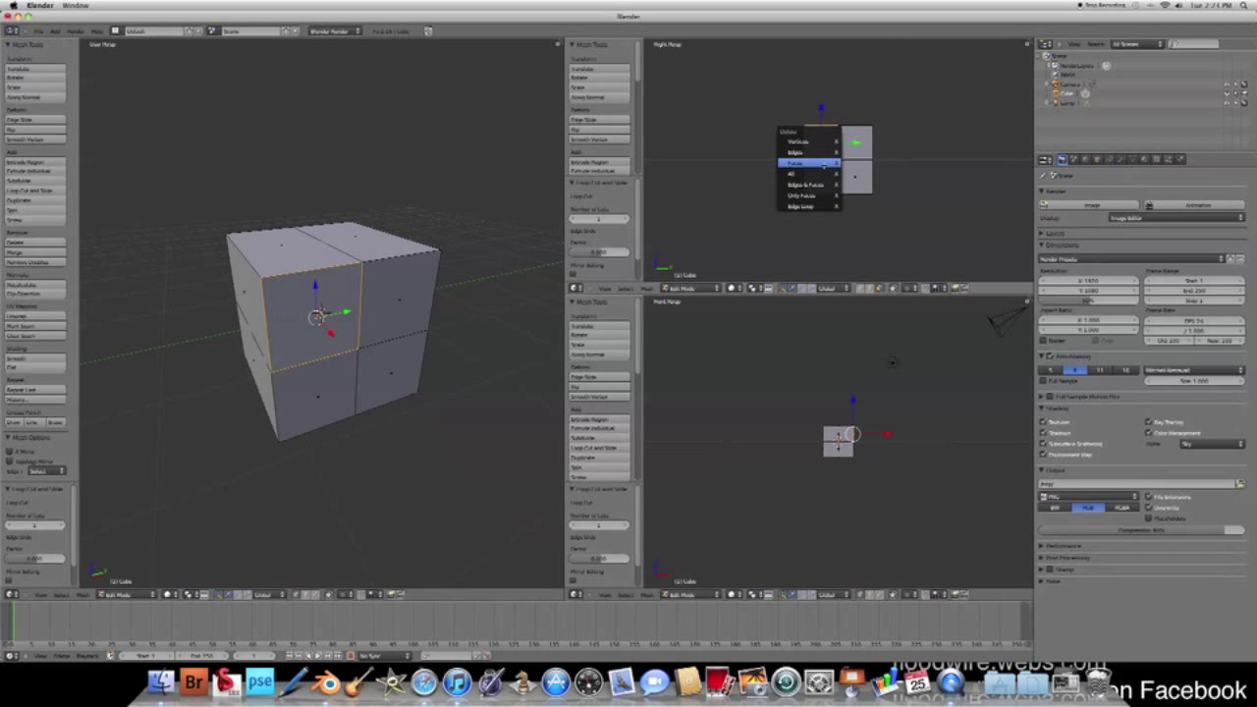
pyautogui.click(805, 162)
pyautogui.press('x')
pyautogui.click(818, 148)
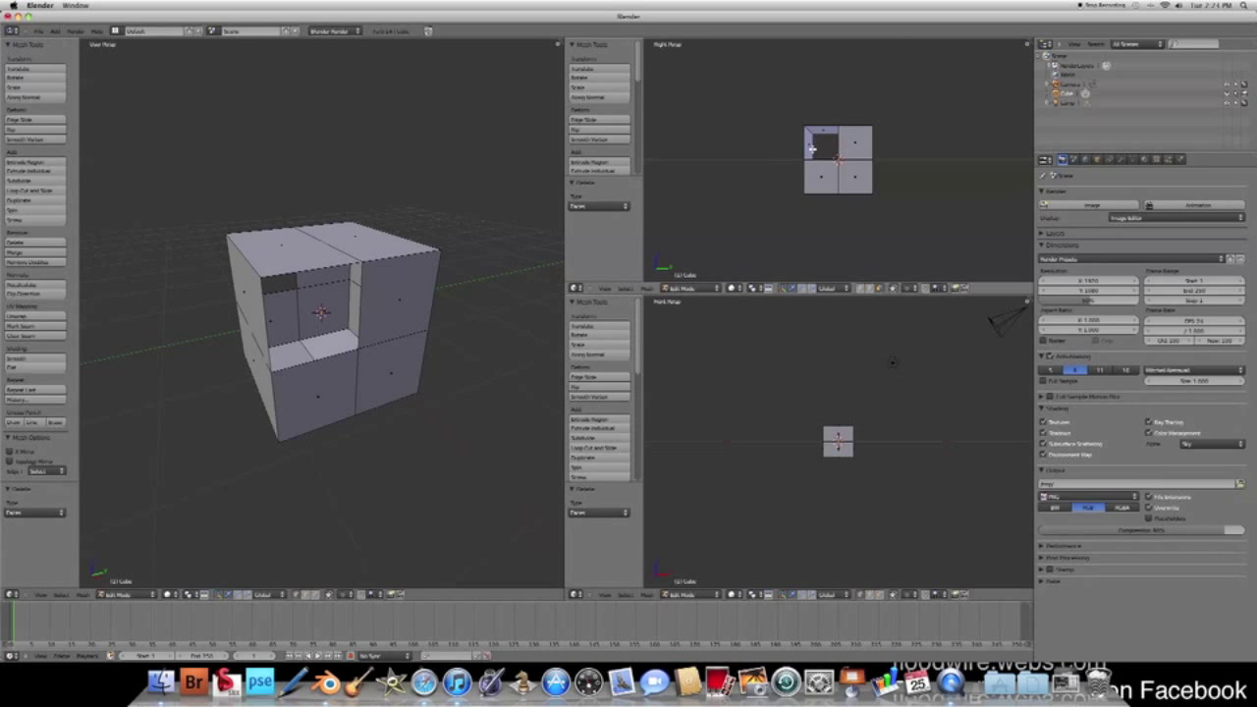
pyautogui.rightClick(813, 148)
pyautogui.press('x')
pyautogui.click(811, 149)
pyautogui.rightClick(813, 139)
pyautogui.press('x')
pyautogui.click(814, 138)
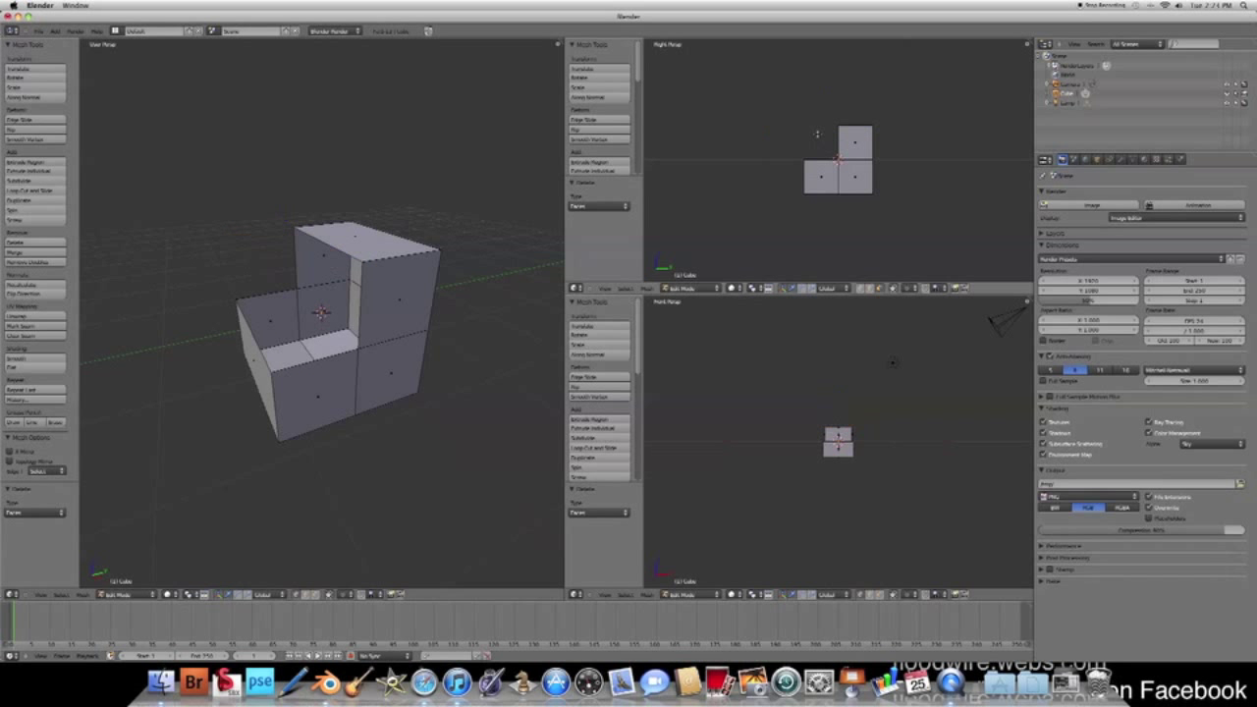
# Zoom in to check the notch, then return to Object Mode.
pyautogui.scroll(10, 840, 389)
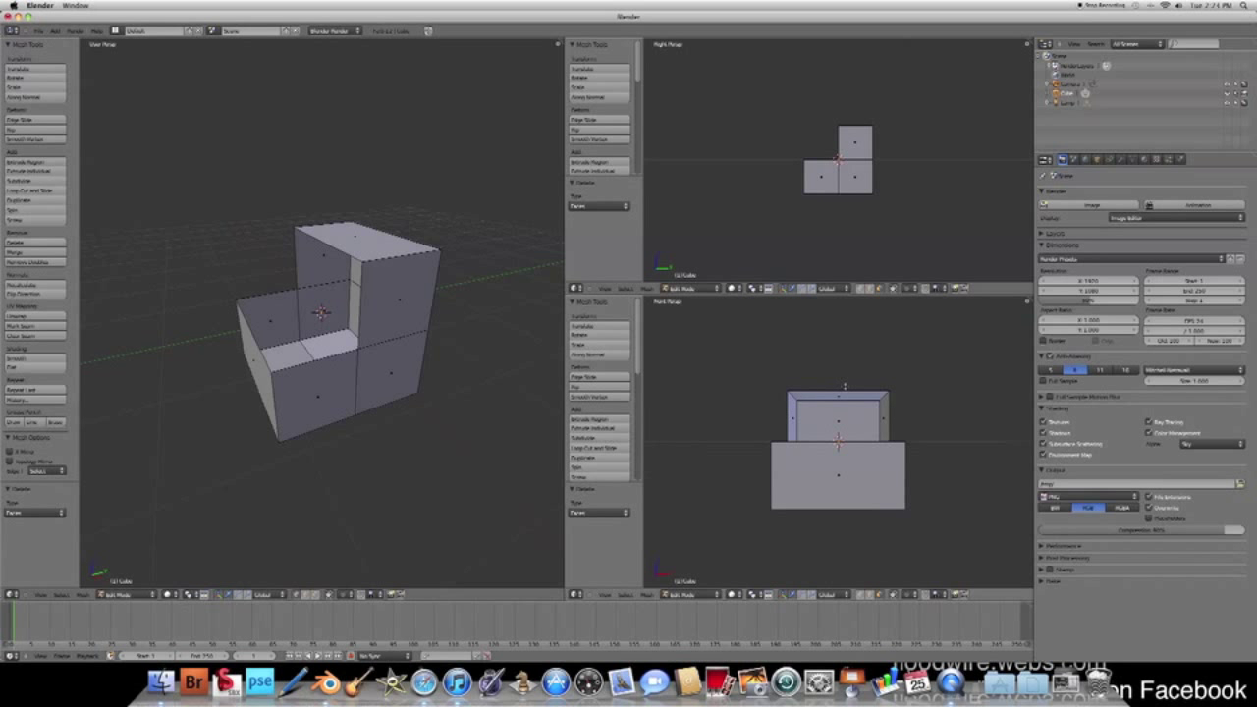
pyautogui.scroll(4, 846, 388)
pyautogui.scroll(-3, 845, 388)
pyautogui.scroll(3, 846, 386)
pyautogui.scroll(2, 846, 384)
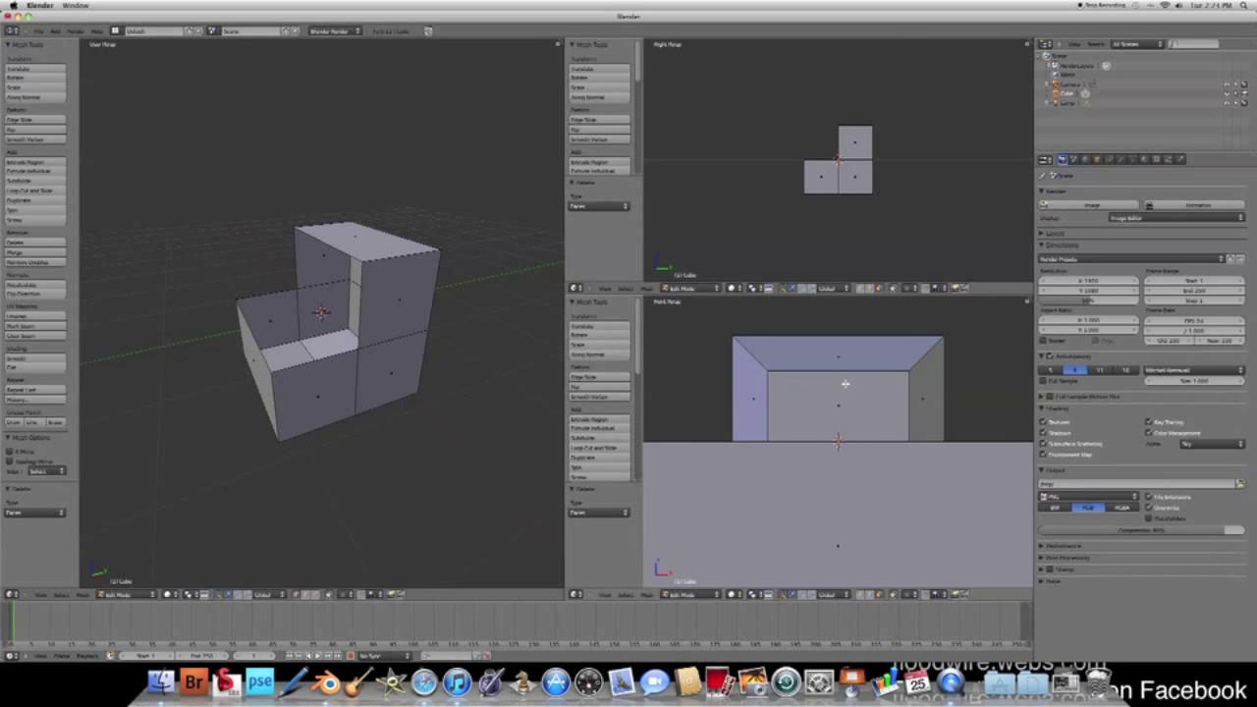
pyautogui.scroll(-8, 843, 383)
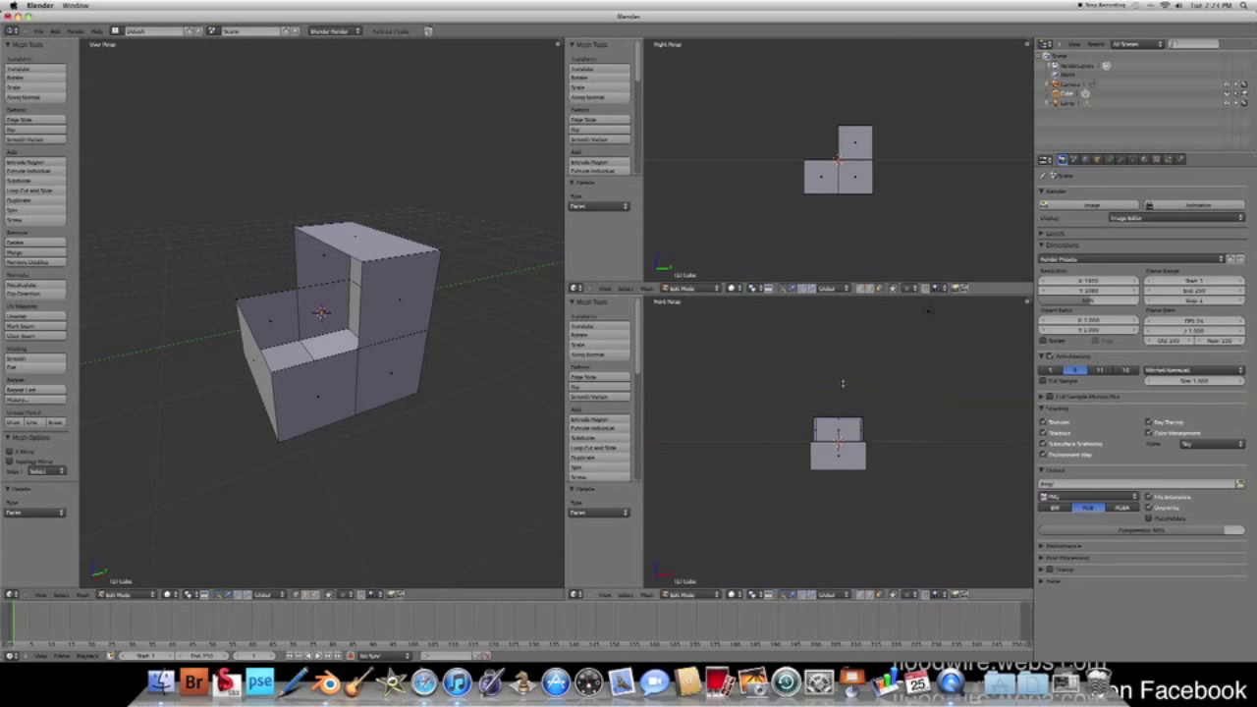
pyautogui.scroll(6, 835, 384)
pyautogui.scroll(-2, 826, 384)
pyautogui.scroll(-4, 450, 353)
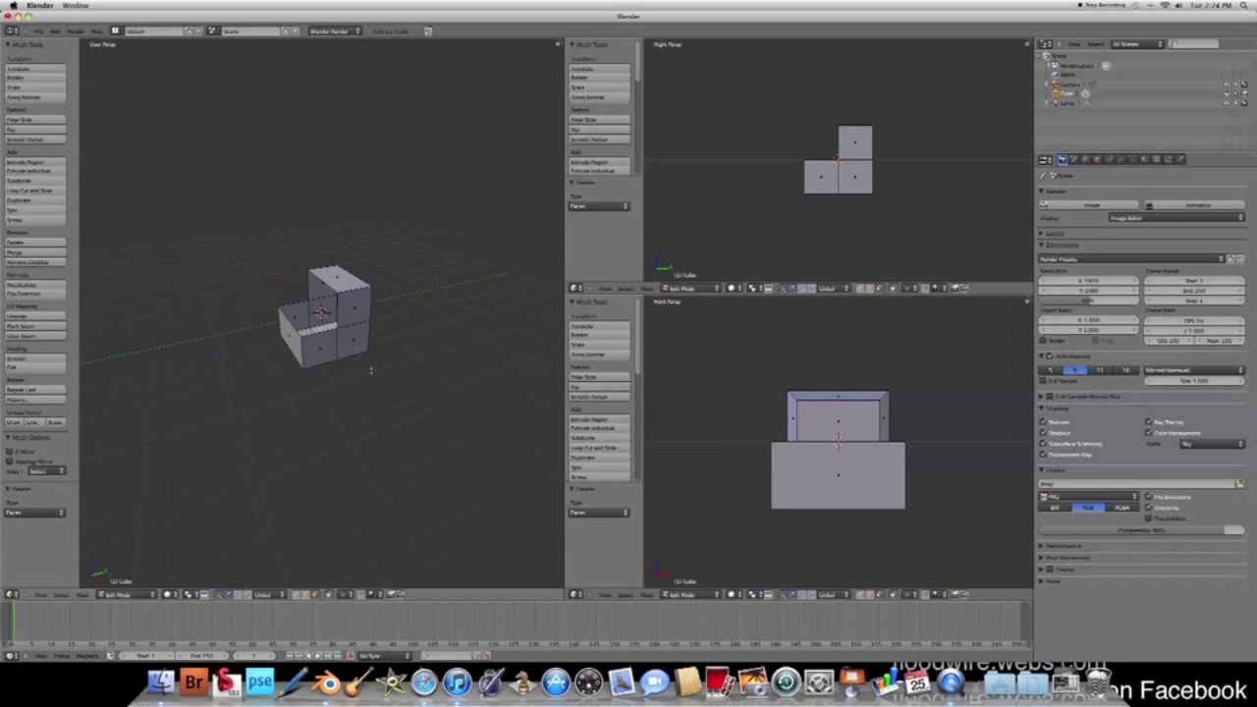
pyautogui.scroll(3, 444, 334)
pyautogui.scroll(1, 442, 324)
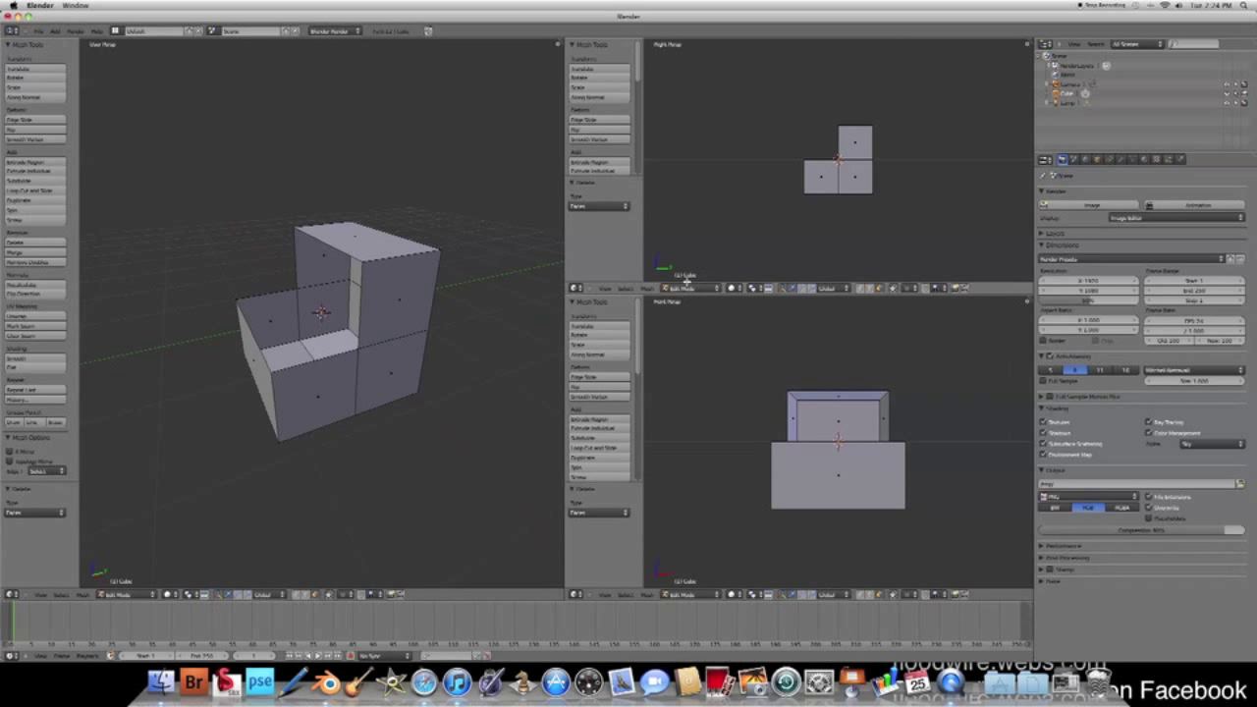
pyautogui.press('Tab')
# Drag the notched cube to a new position along Y.
pyautogui.moveTo(875, 160); pyautogui.dragTo(763, 162)
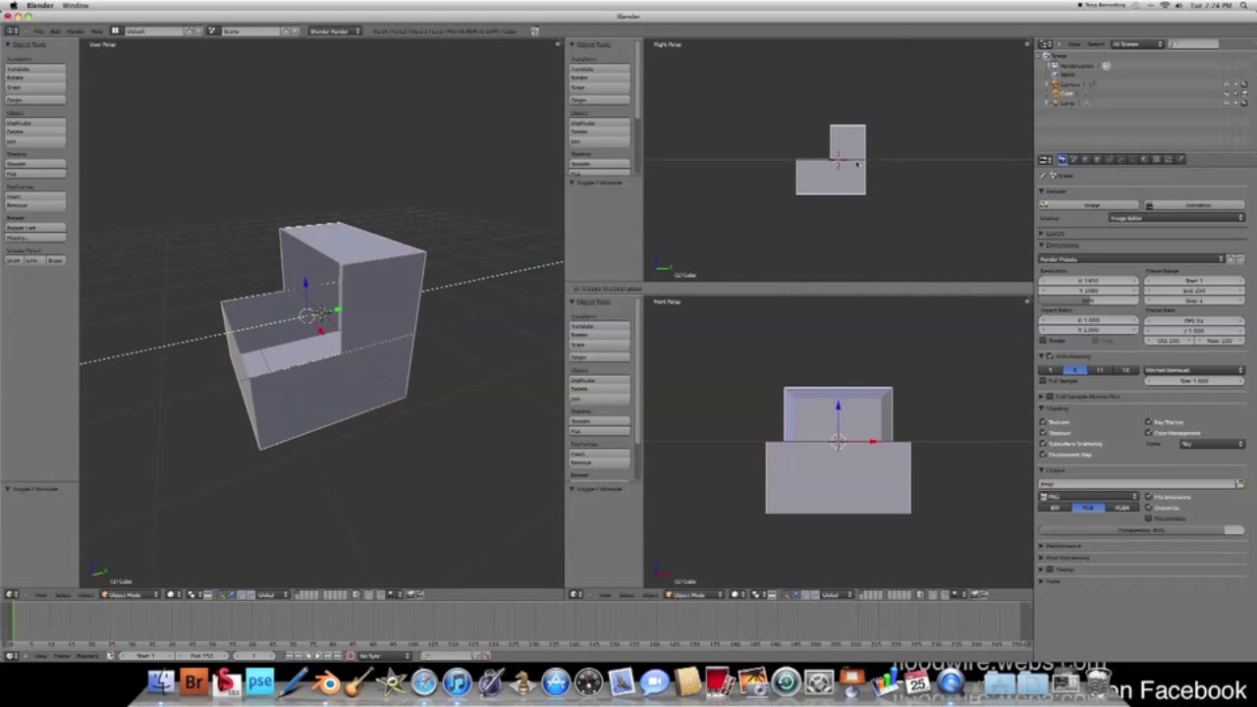
pyautogui.scroll(-3, 460, 211)
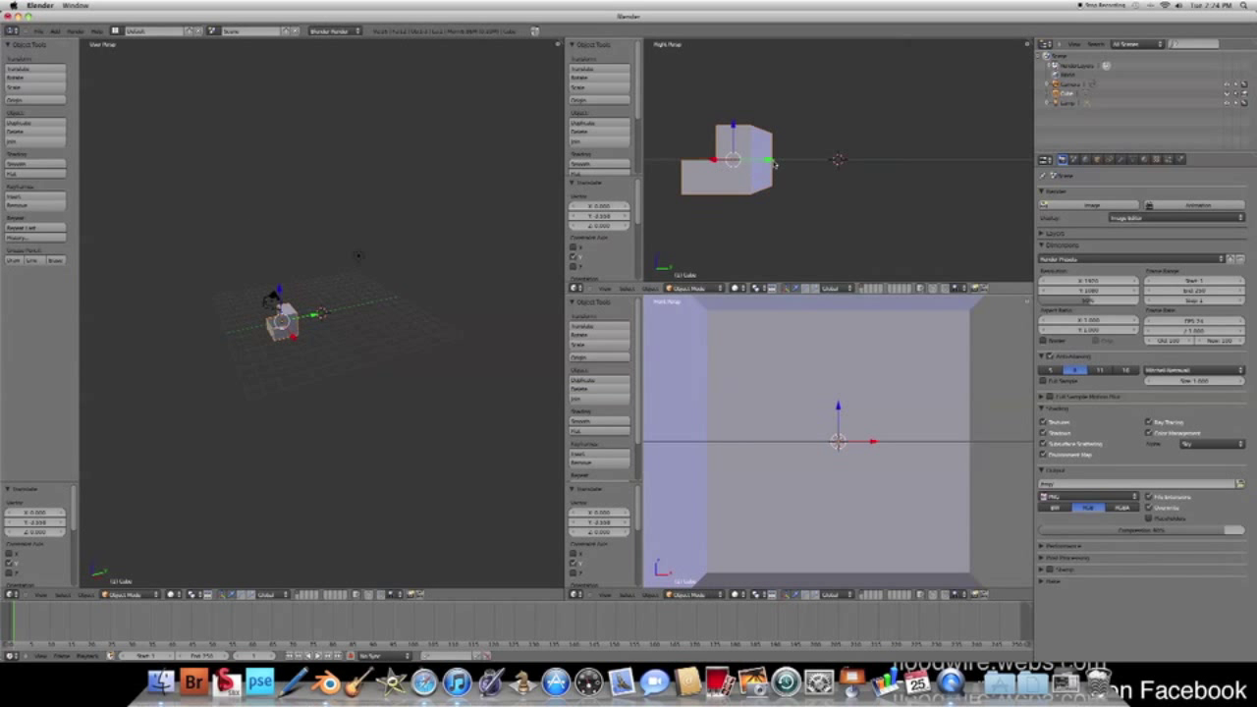
pyautogui.moveTo(773, 162); pyautogui.dragTo(963, 186)
pyautogui.click(963, 186)
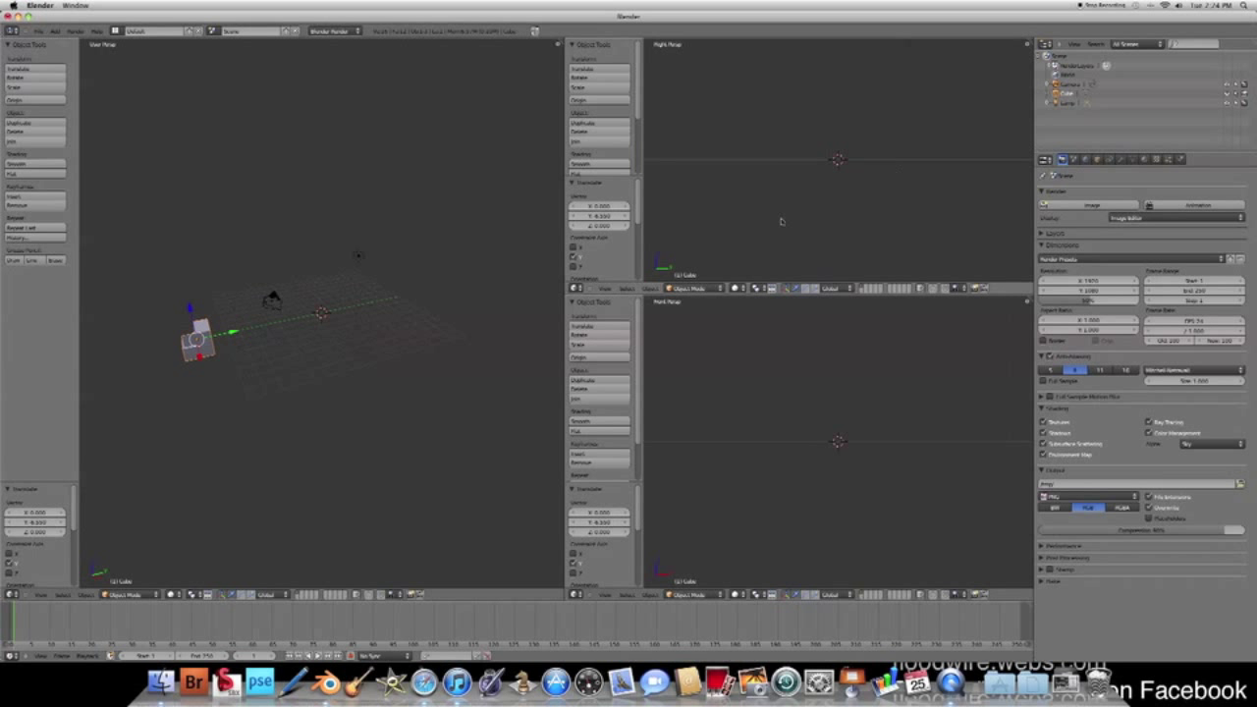
# Switch the right and front views to orthographic projection.
pyautogui.click(604, 288)
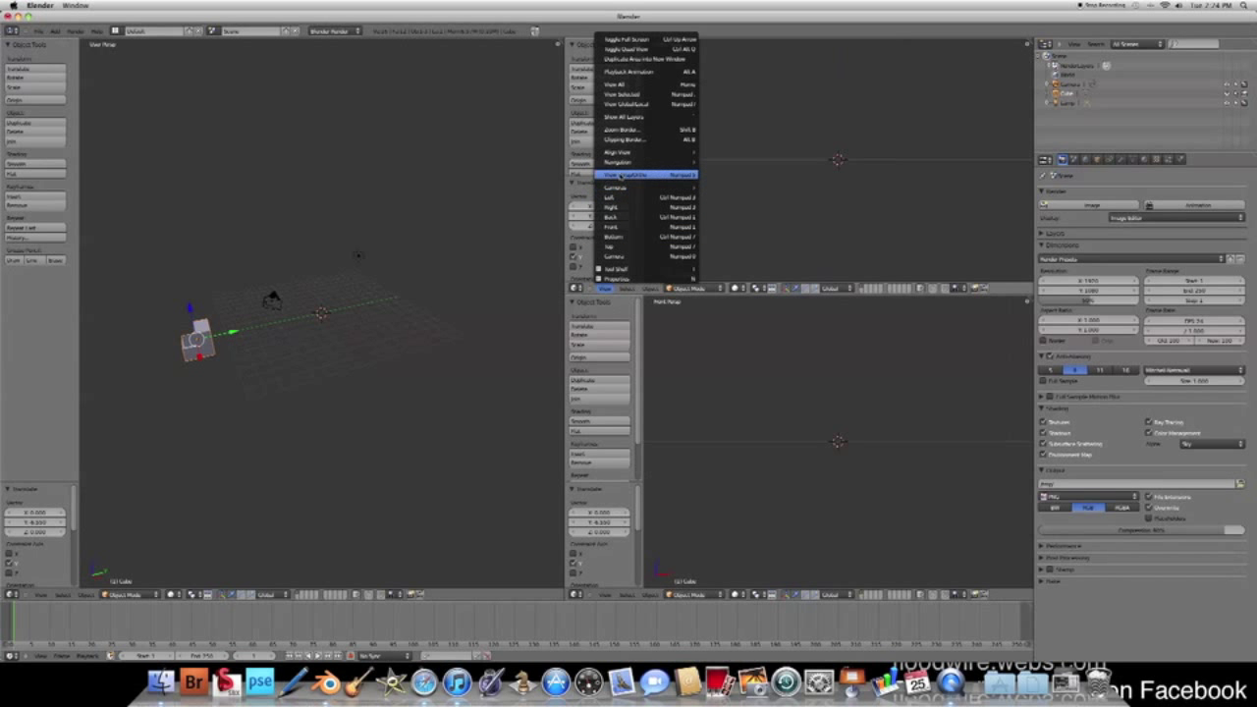
pyautogui.click(625, 594)
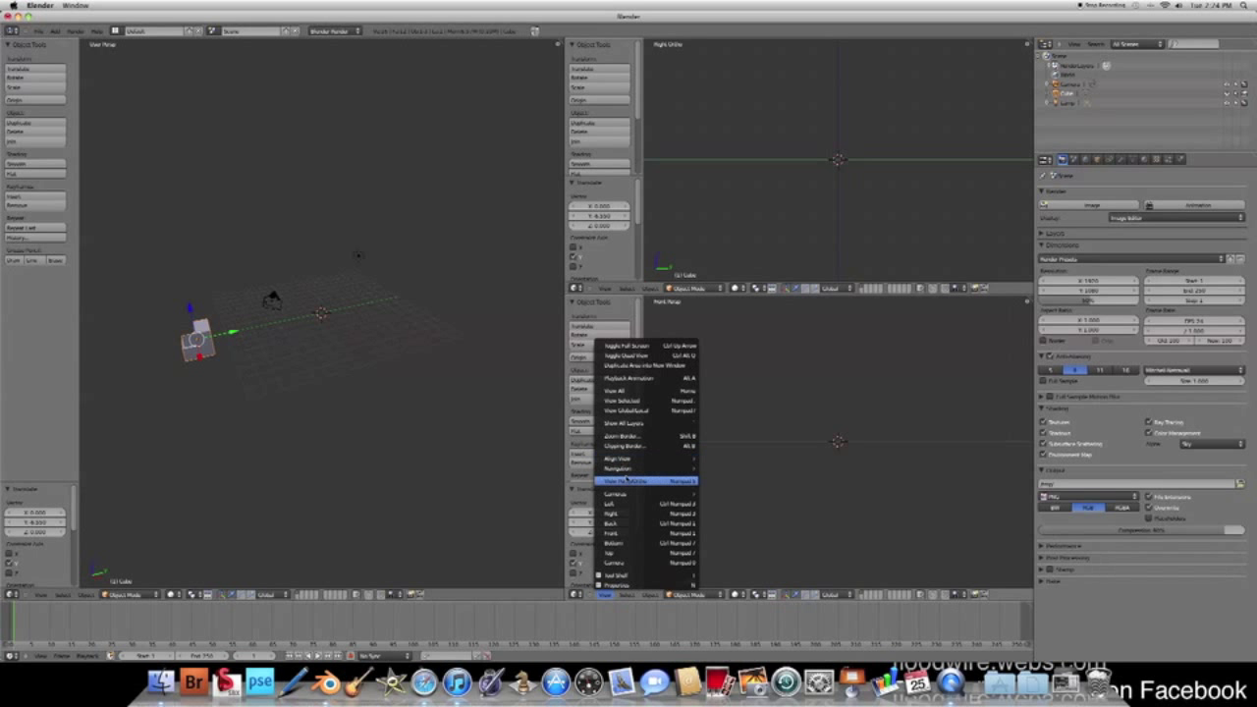
pyautogui.click(626, 481)
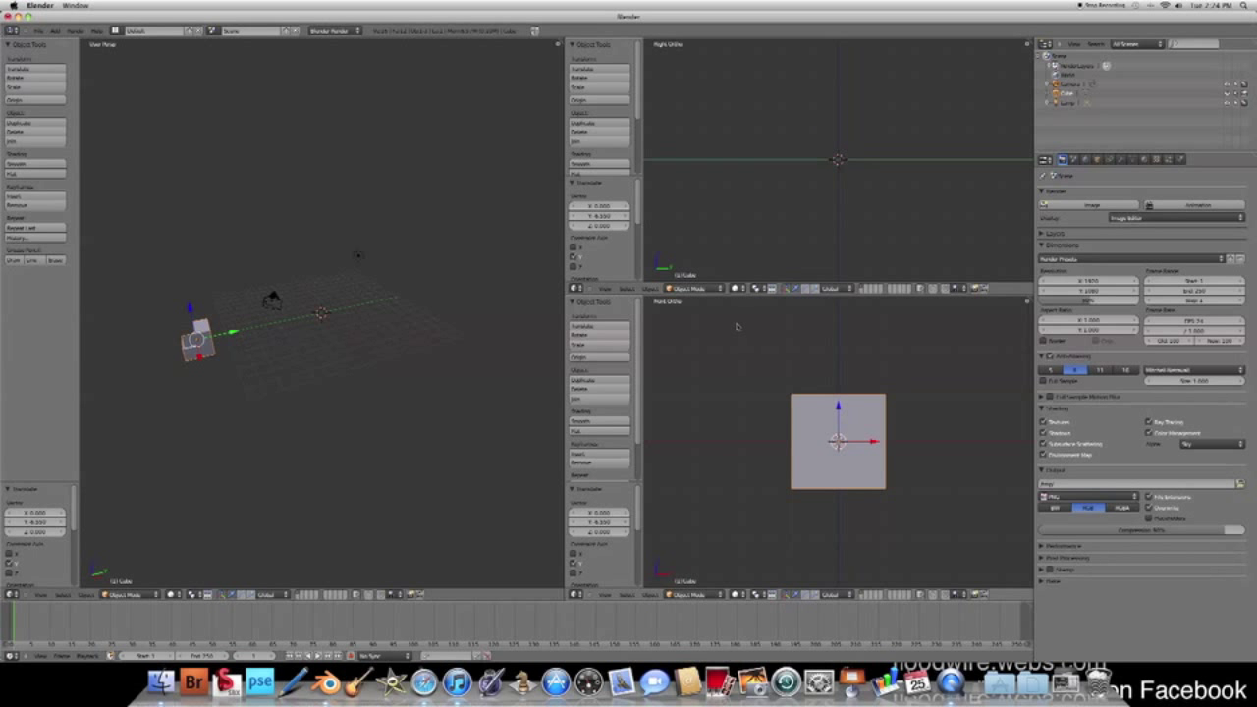
pyautogui.scroll(5, 806, 407)
pyautogui.scroll(3, 806, 407)
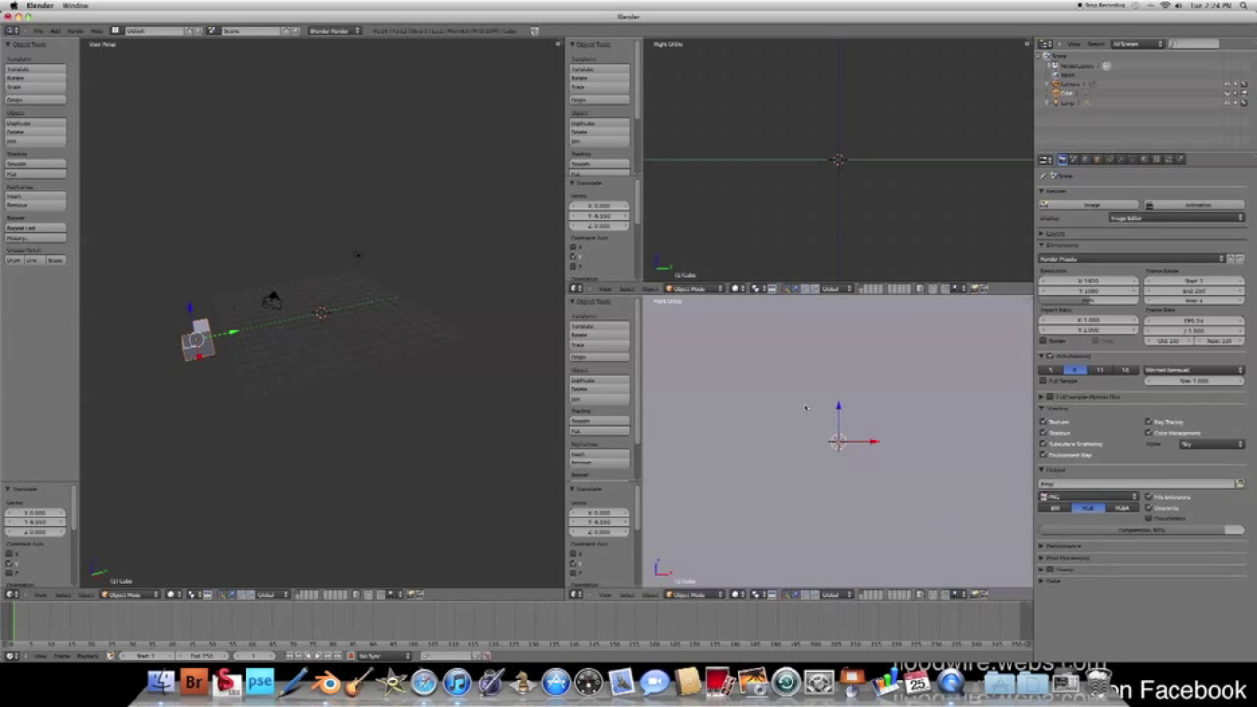
pyautogui.scroll(-10, 805, 407)
pyautogui.scroll(4, 836, 415)
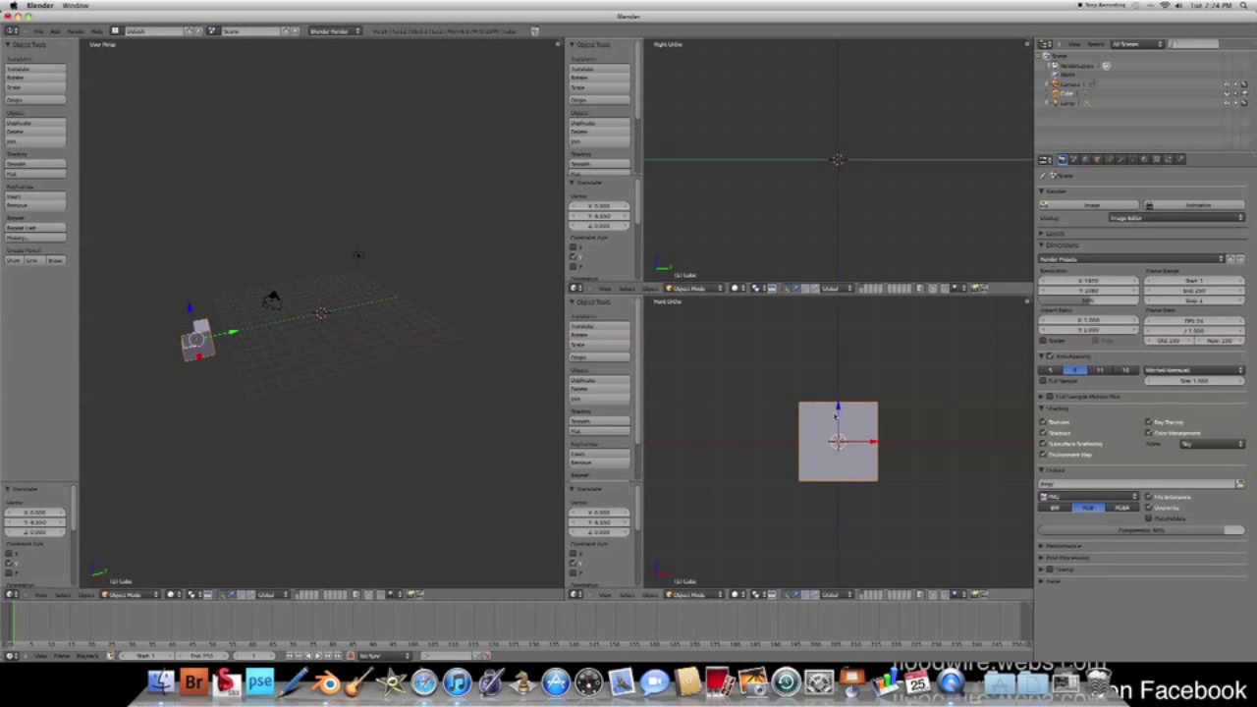
# Move the cube left along the X axis with G X, then open Add > Mesh.
pyautogui.press('g')
pyautogui.press('x')
pyautogui.click(678, 442)
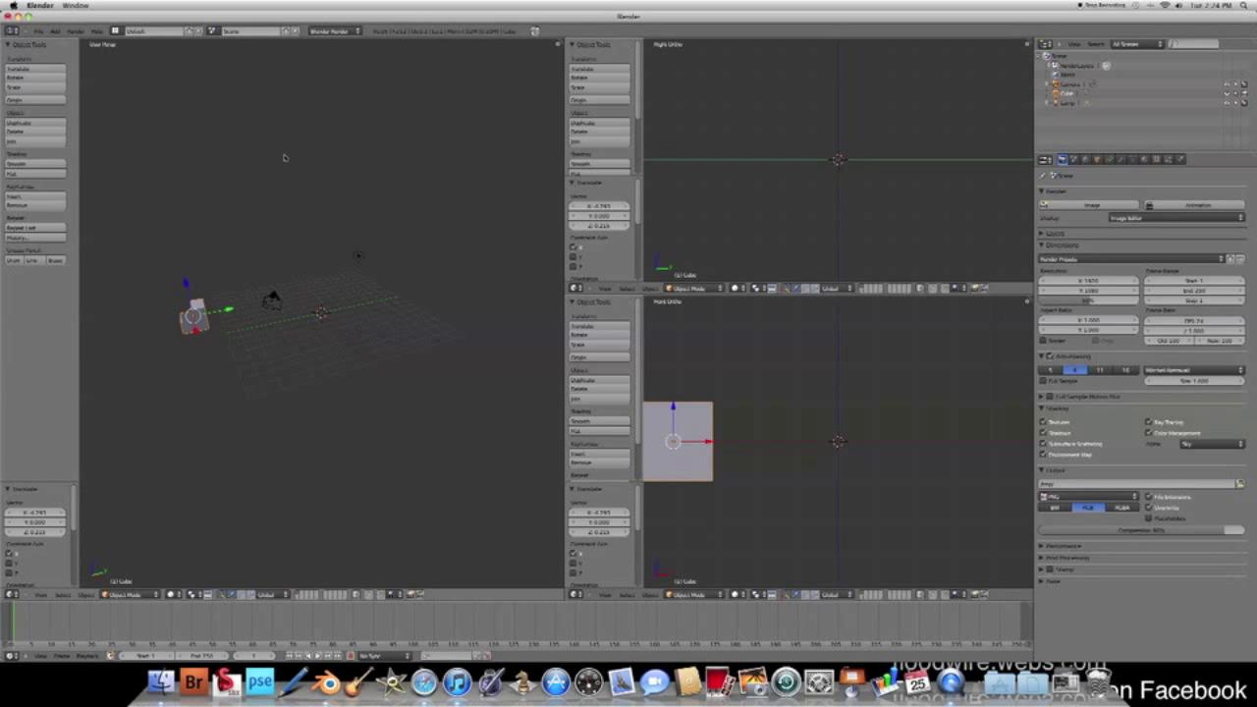
pyautogui.click(57, 30)
pyautogui.moveTo(65, 40)
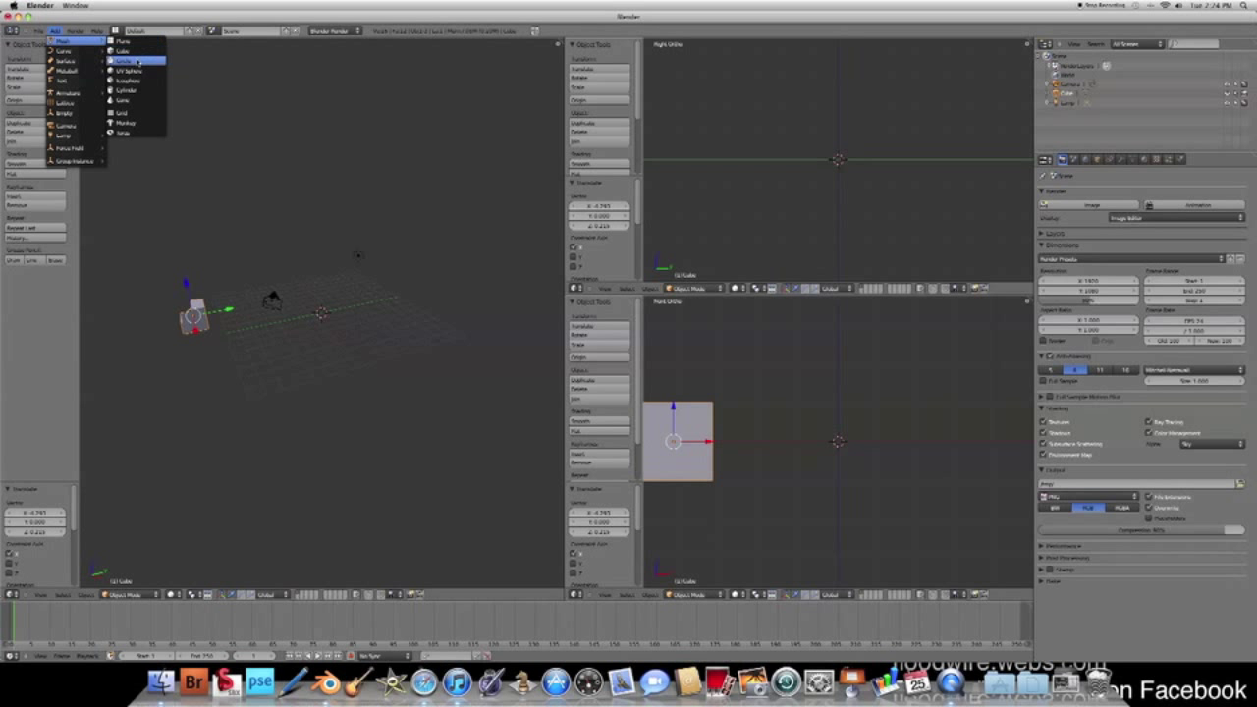
# Add a cylinder, rotate it 90° onto its side and scale it to about twice its size.
pyautogui.click(137, 89)
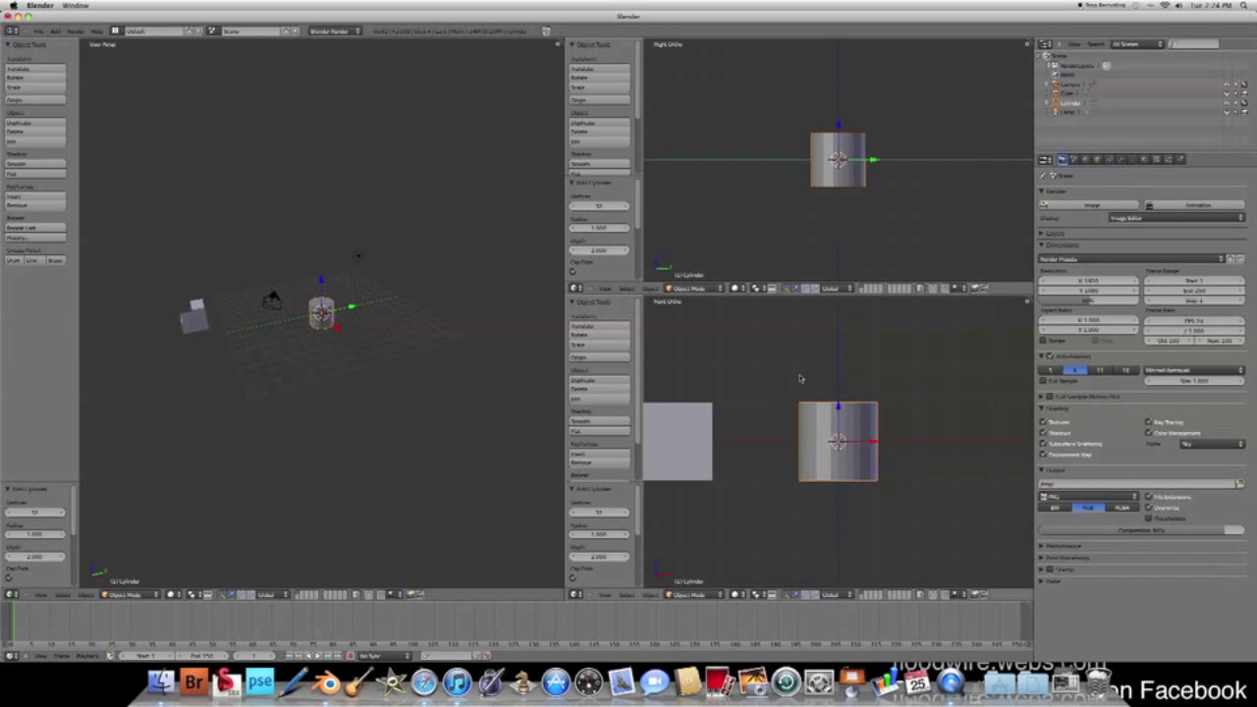
pyautogui.press('r')
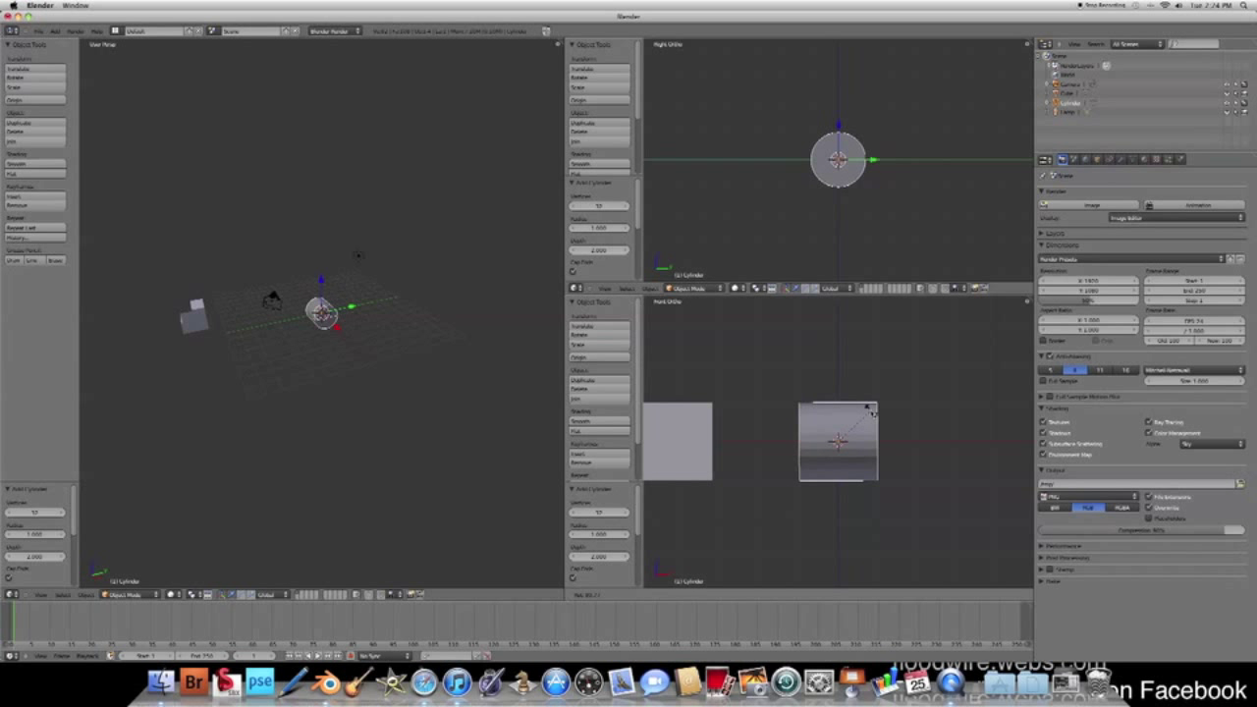
pyautogui.click(872, 412)
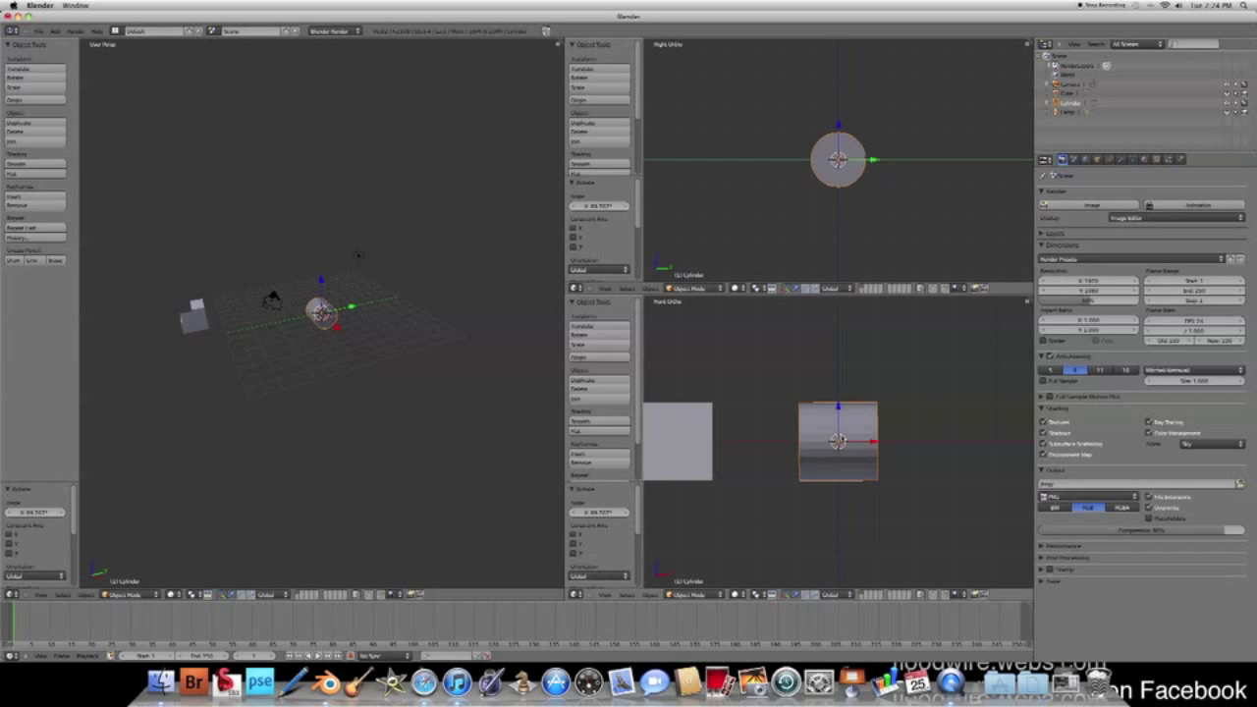
pyautogui.press('s')
pyautogui.click(788, 425)
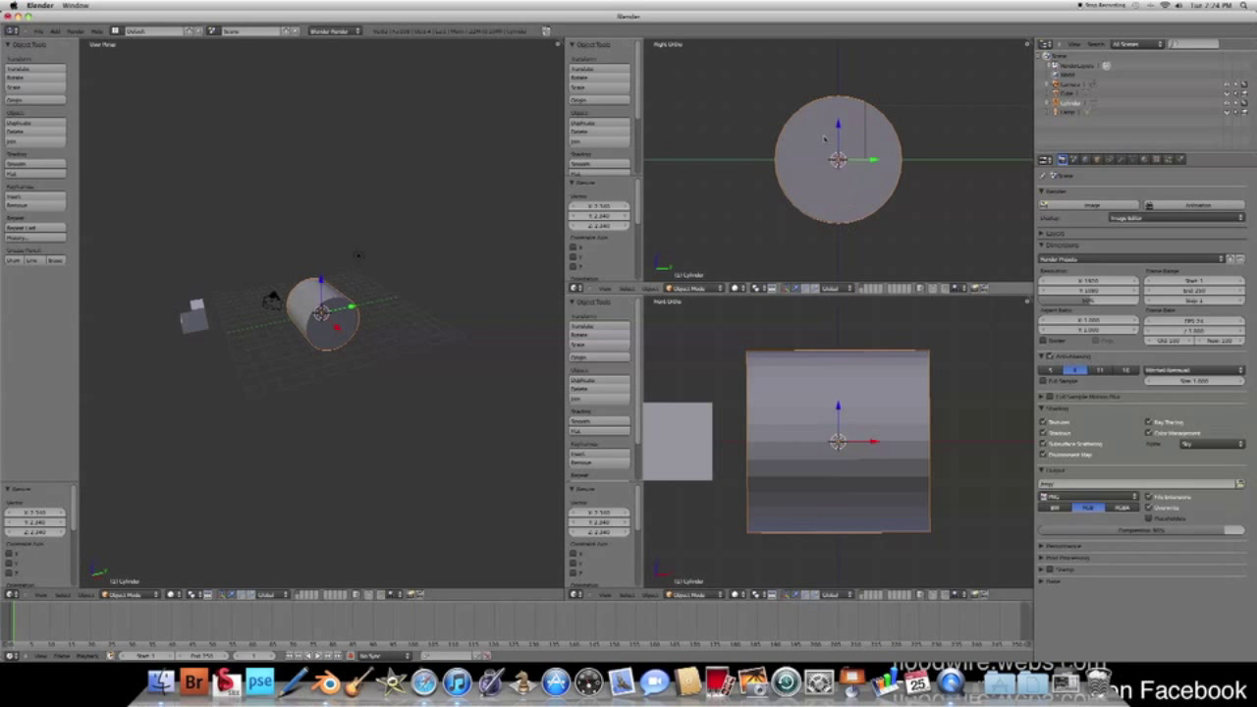
# In Edit Mode, cut an edge loop across the middle of the cylinder.
pyautogui.press('Tab')
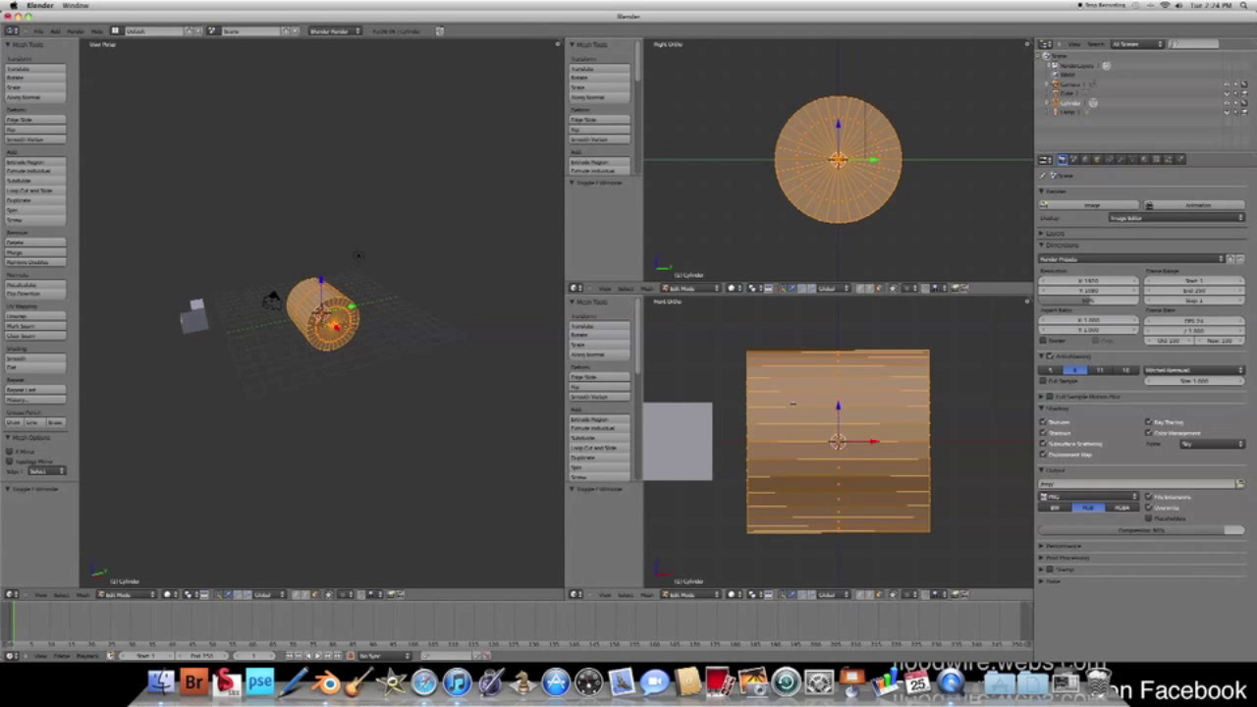
pyautogui.press('s')
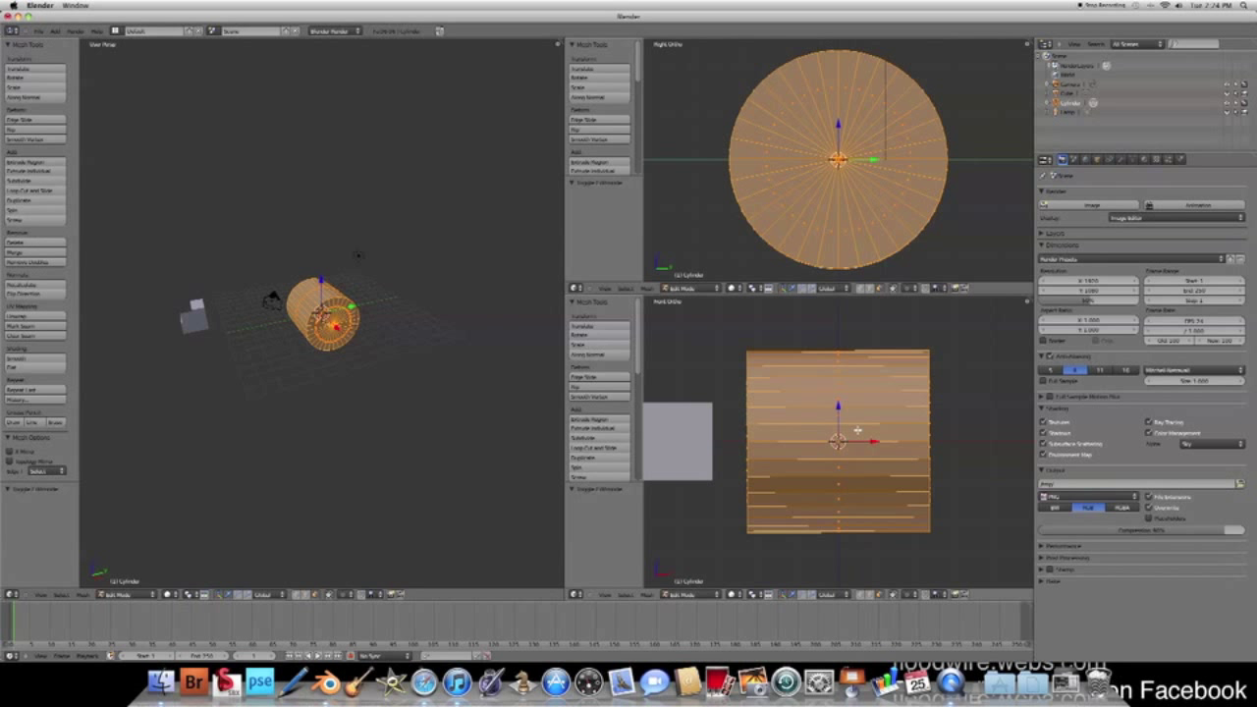
pyautogui.hotkey('ctrl', 'r')
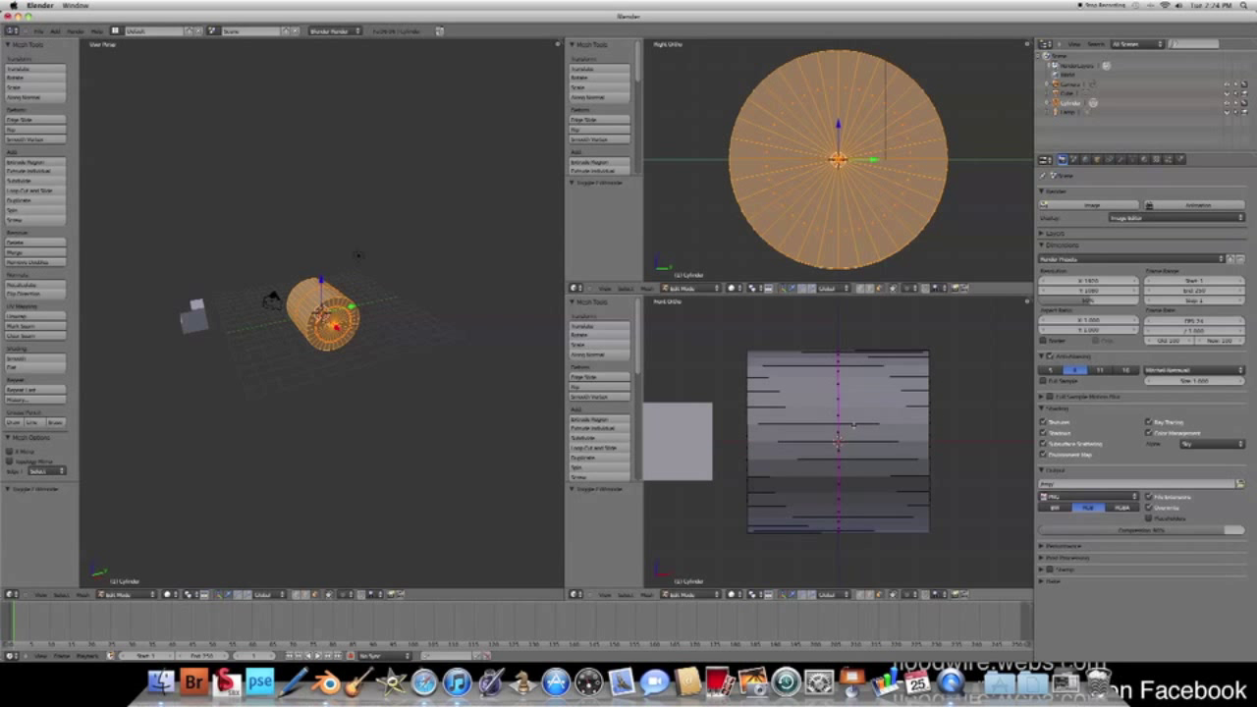
pyautogui.click(854, 424)
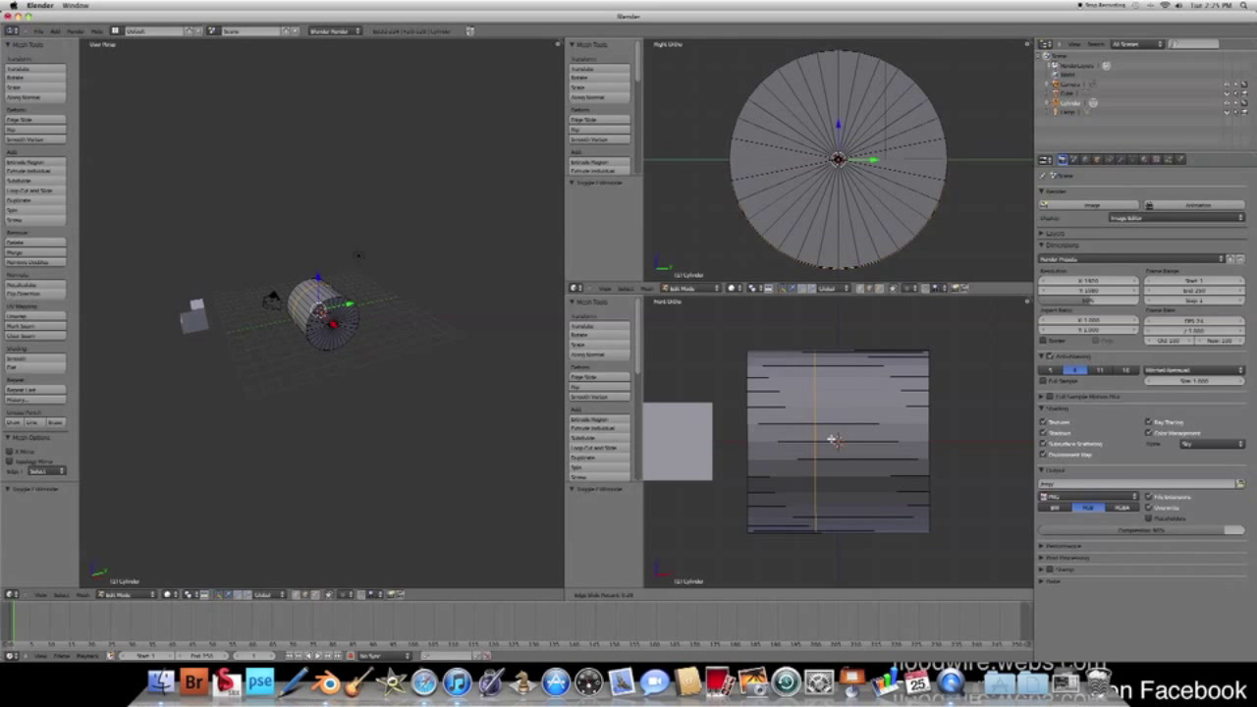
pyautogui.click(858, 433)
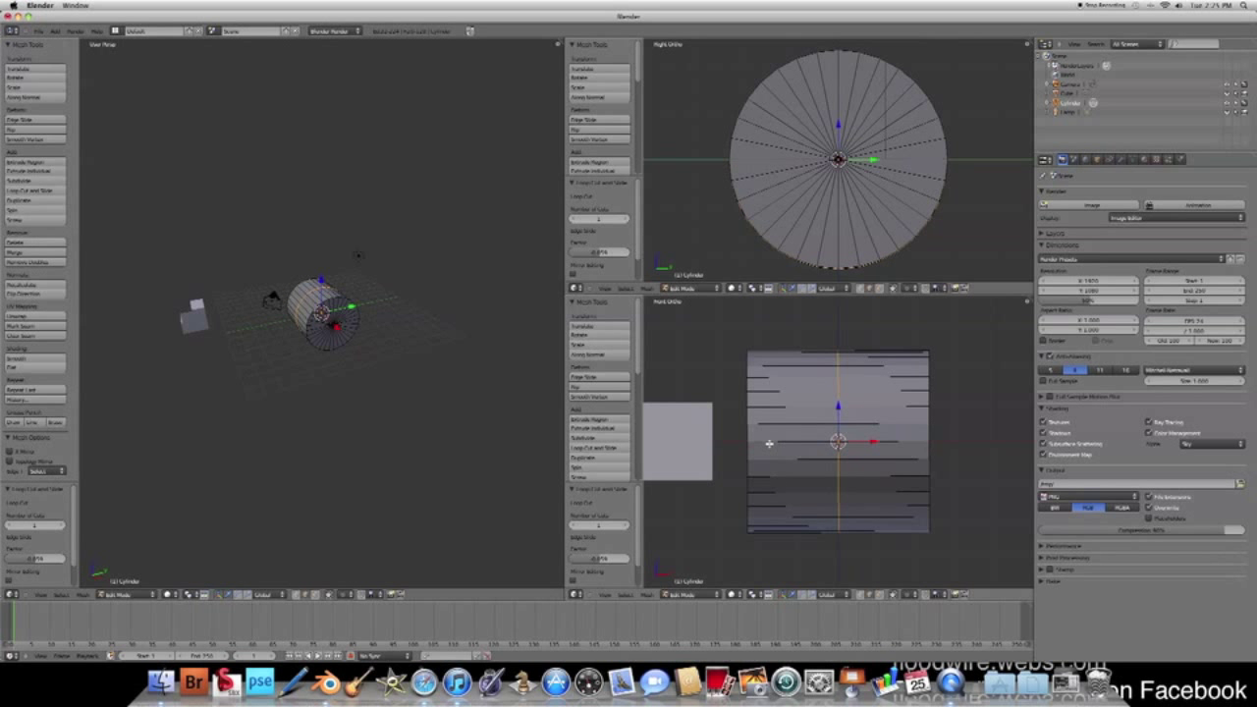
# Cut a second edge loop and slide it close to the cylinder's end.
pyautogui.press('a')
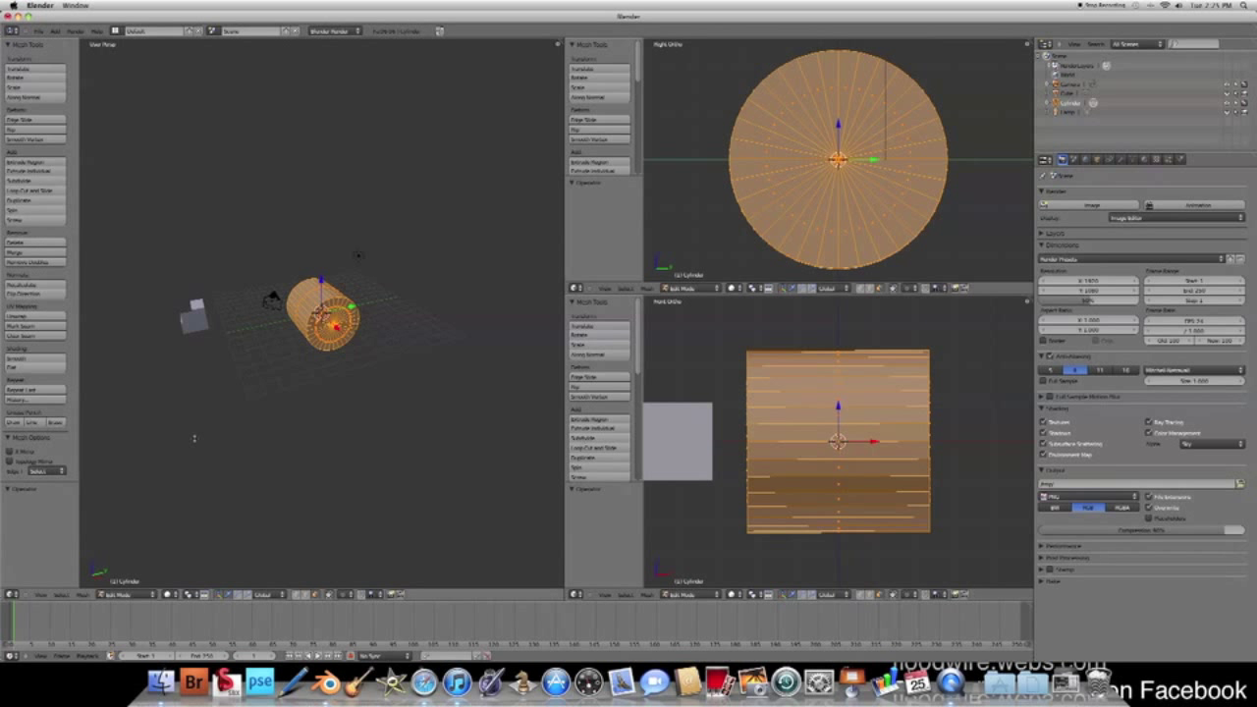
pyautogui.press('a')
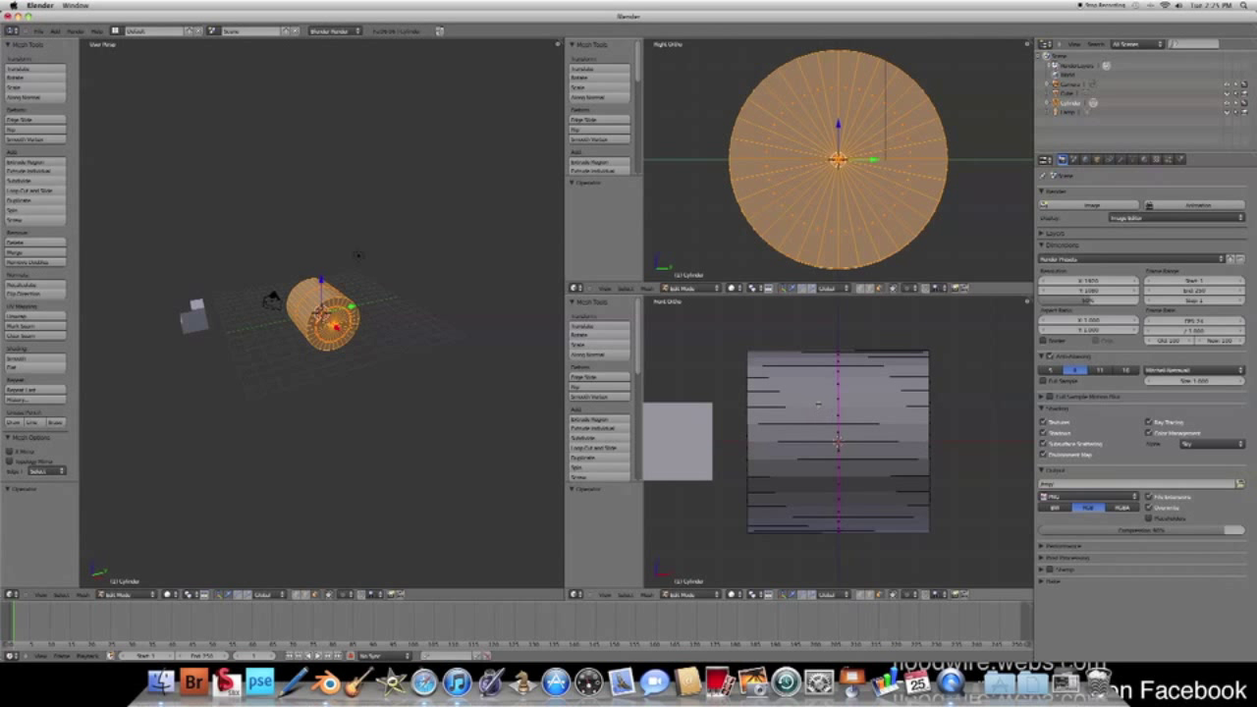
pyautogui.click(819, 404)
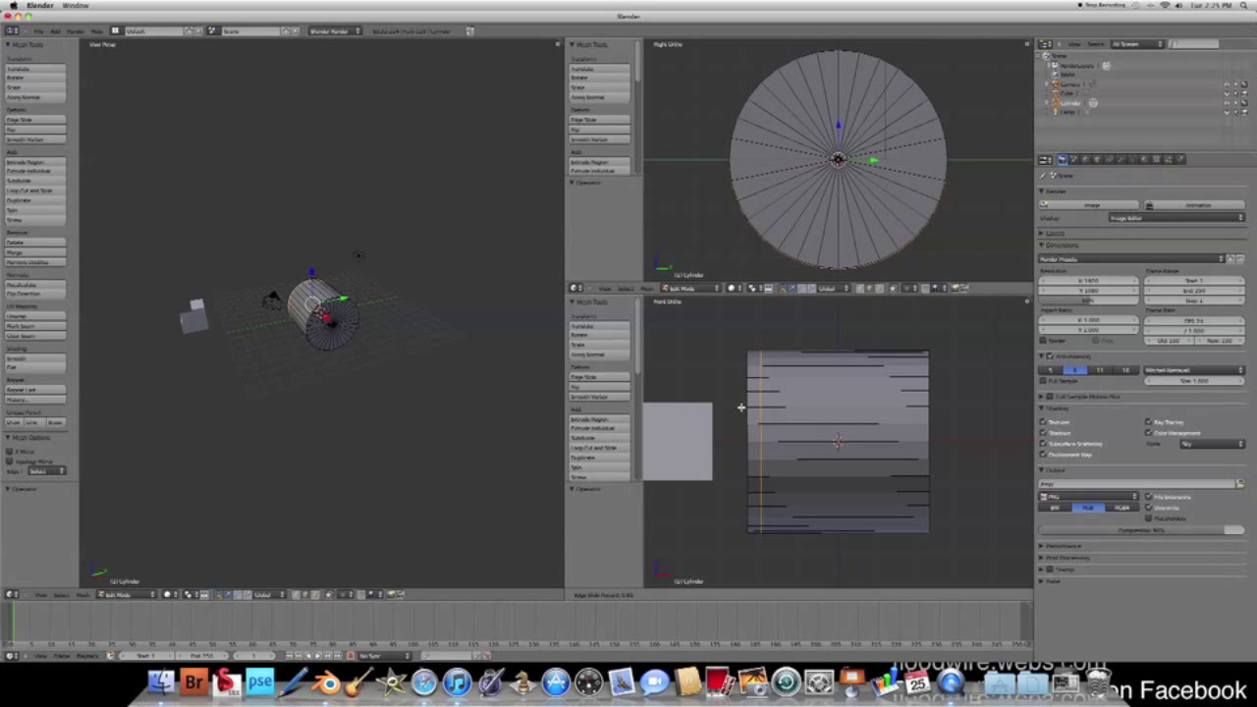
pyautogui.click(741, 406)
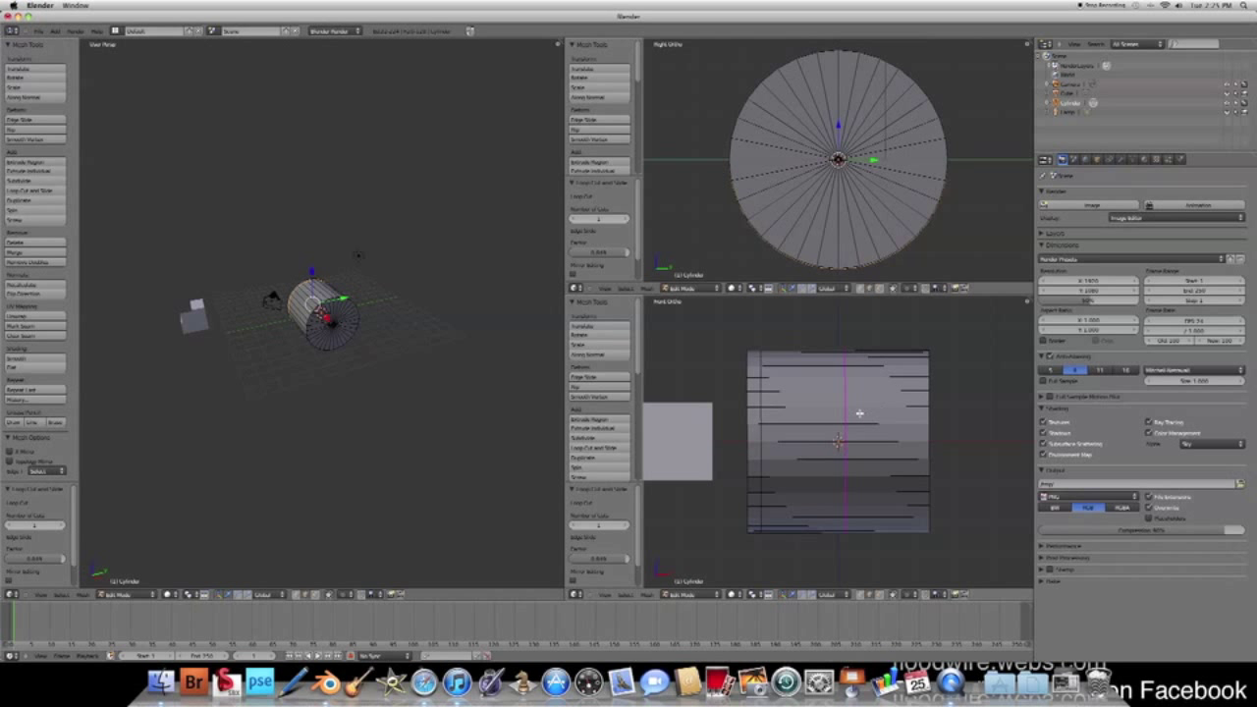
pyautogui.press('g')
pyautogui.press('g')
pyautogui.click(927, 408)
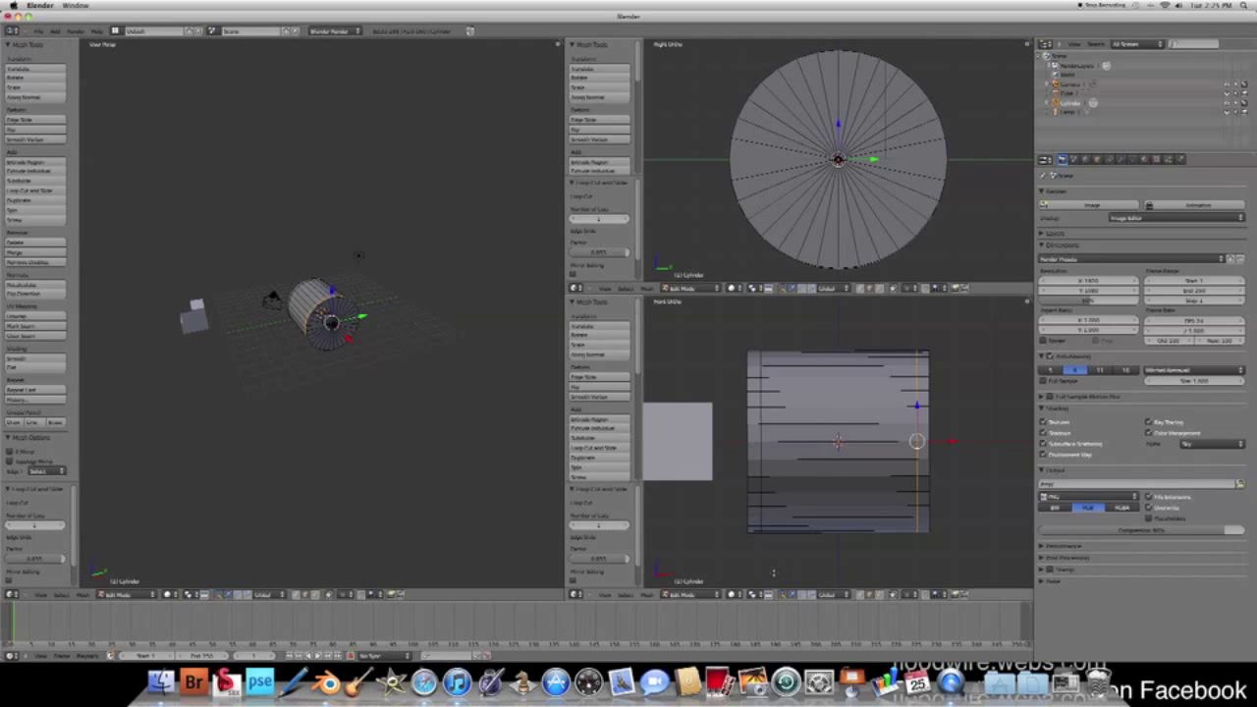
# Select the cylinder's lower faces, grow the selection to the middle, and delete them.
pyautogui.scroll(-1, 843, 528)
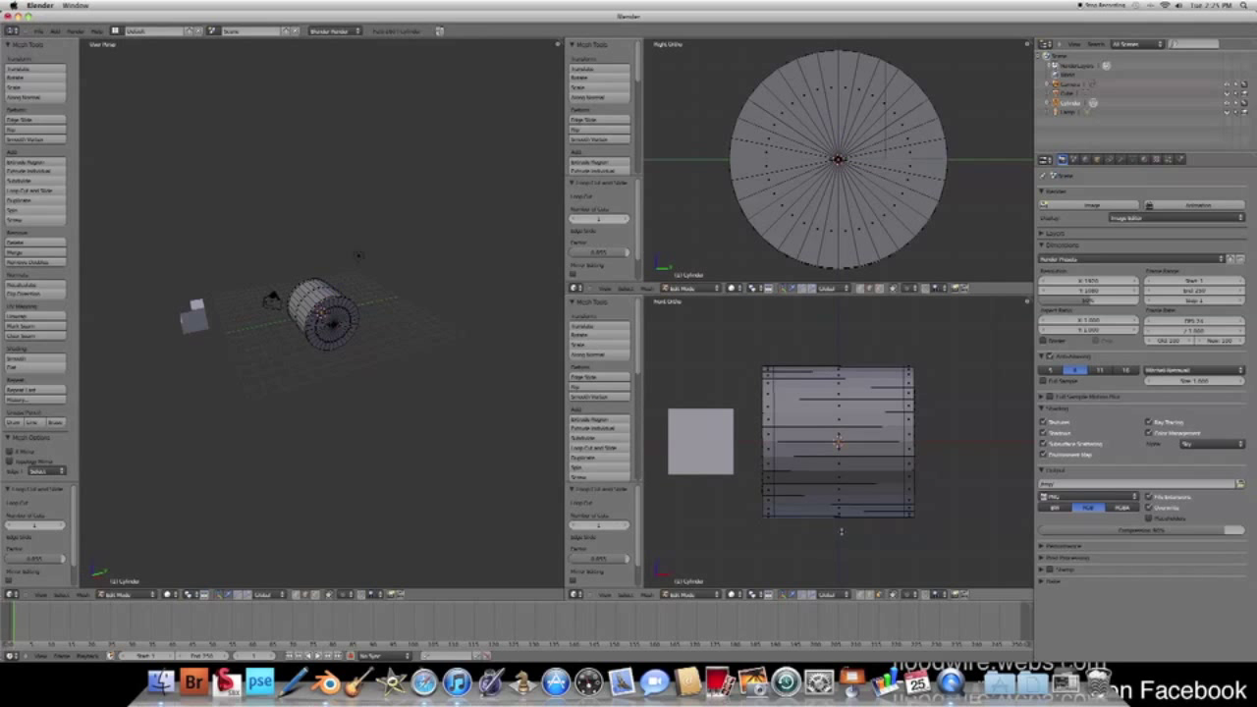
pyautogui.rightClick(839, 516)
pyautogui.scroll(3, 849, 473)
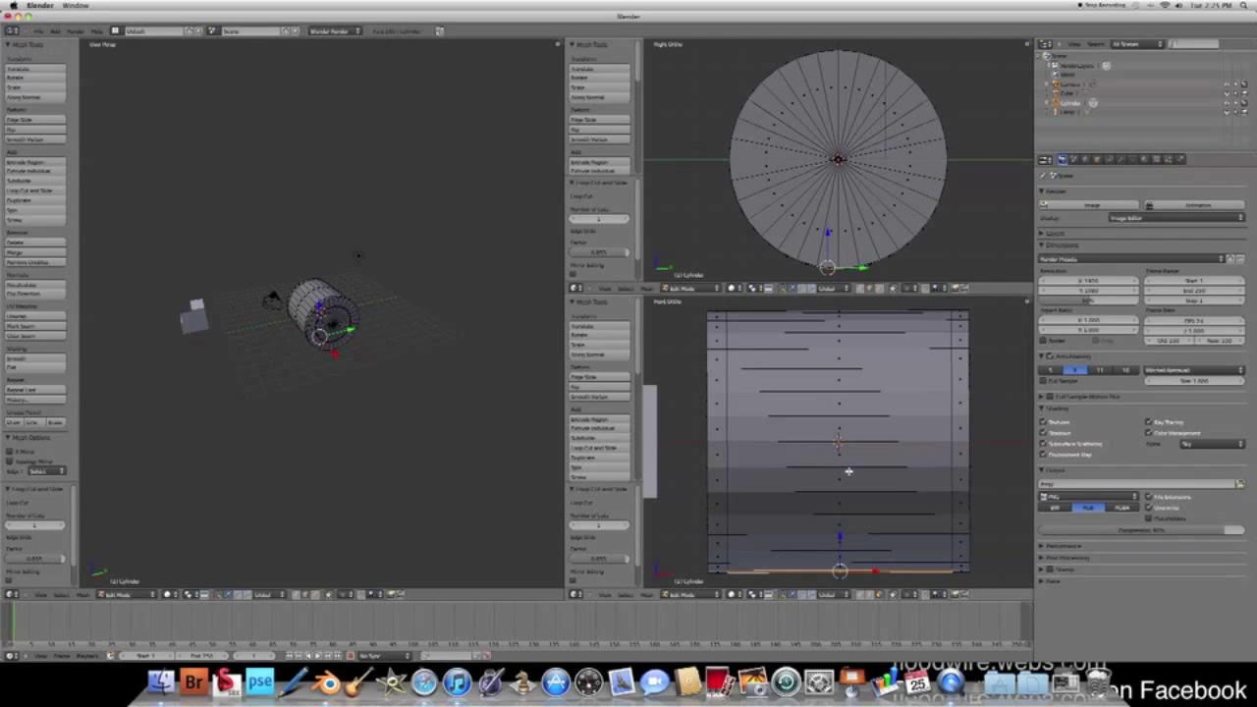
pyautogui.keyDown('shift'); pyautogui.rightClick(825, 548); pyautogui.keyUp('shift')
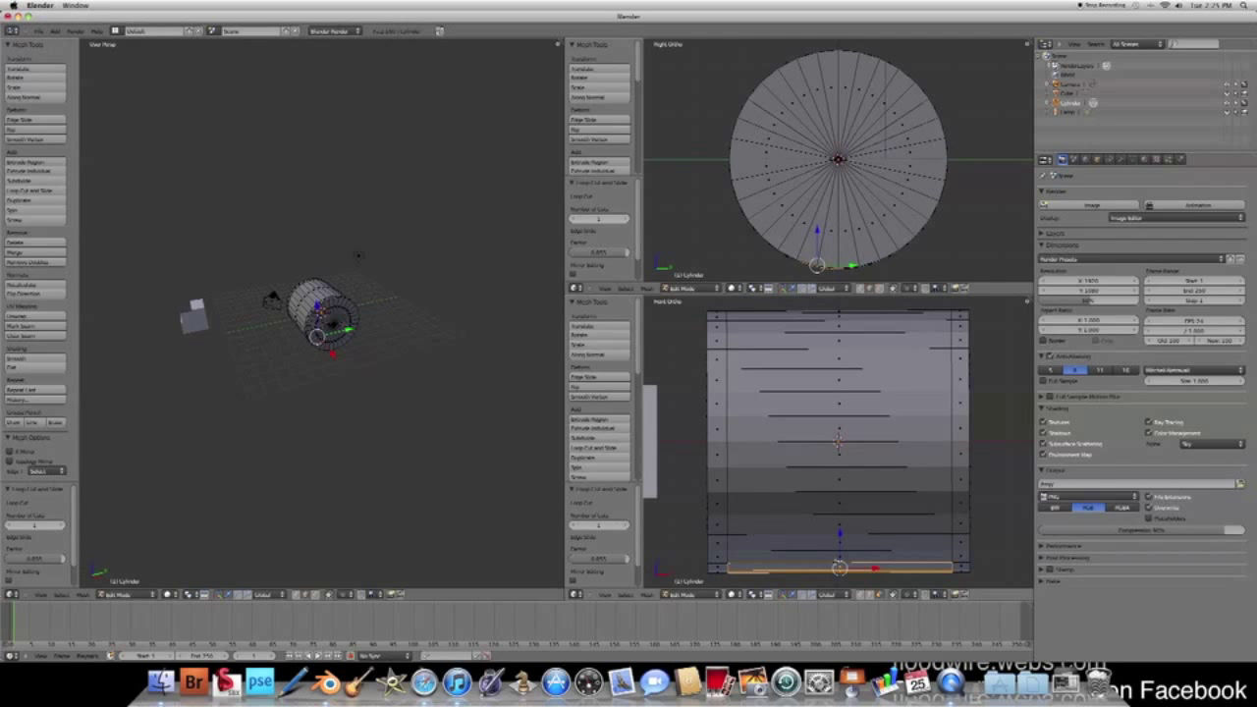
pyautogui.press('ctrl+KP_Add')
pyautogui.press('ctrl+KP_Add')
pyautogui.press('ctrl+KP_Add')
pyautogui.press('ctrl+KP_Add')
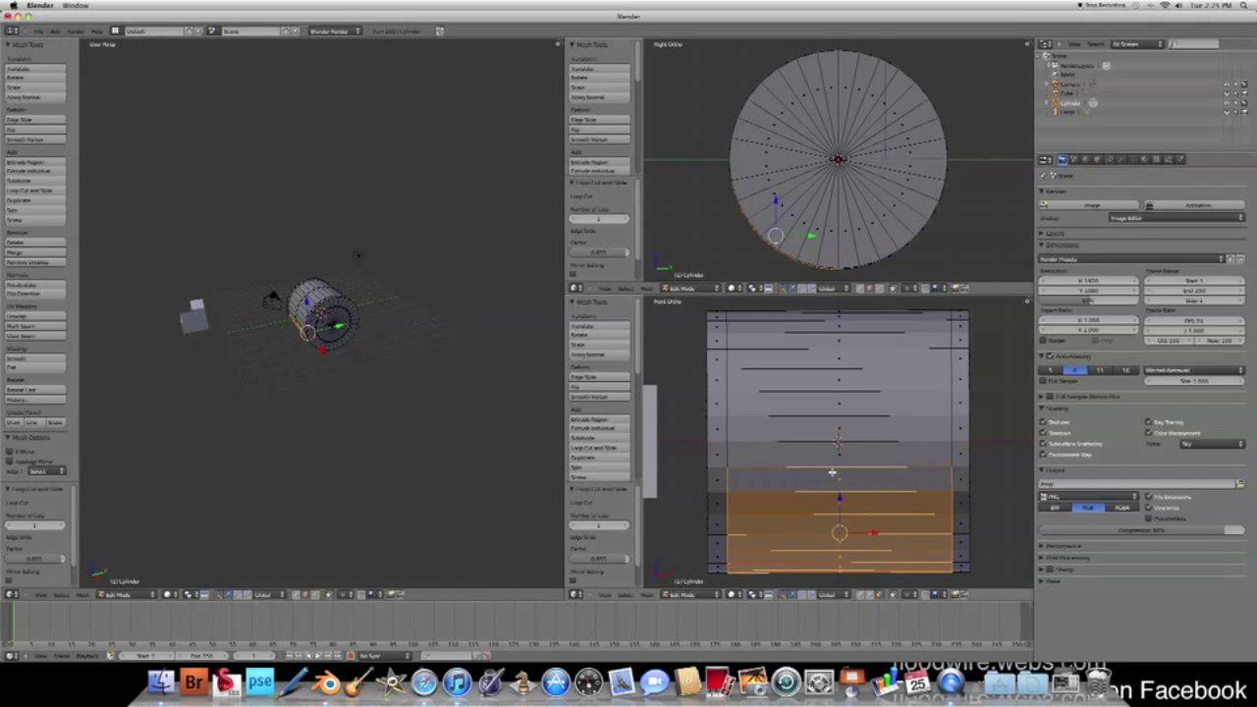
pyautogui.press('ctrl+KP_Add')
pyautogui.press('ctrl+KP_Add')
pyautogui.press('ctrl+KP_Add')
pyautogui.press('ctrl+KP_Add')
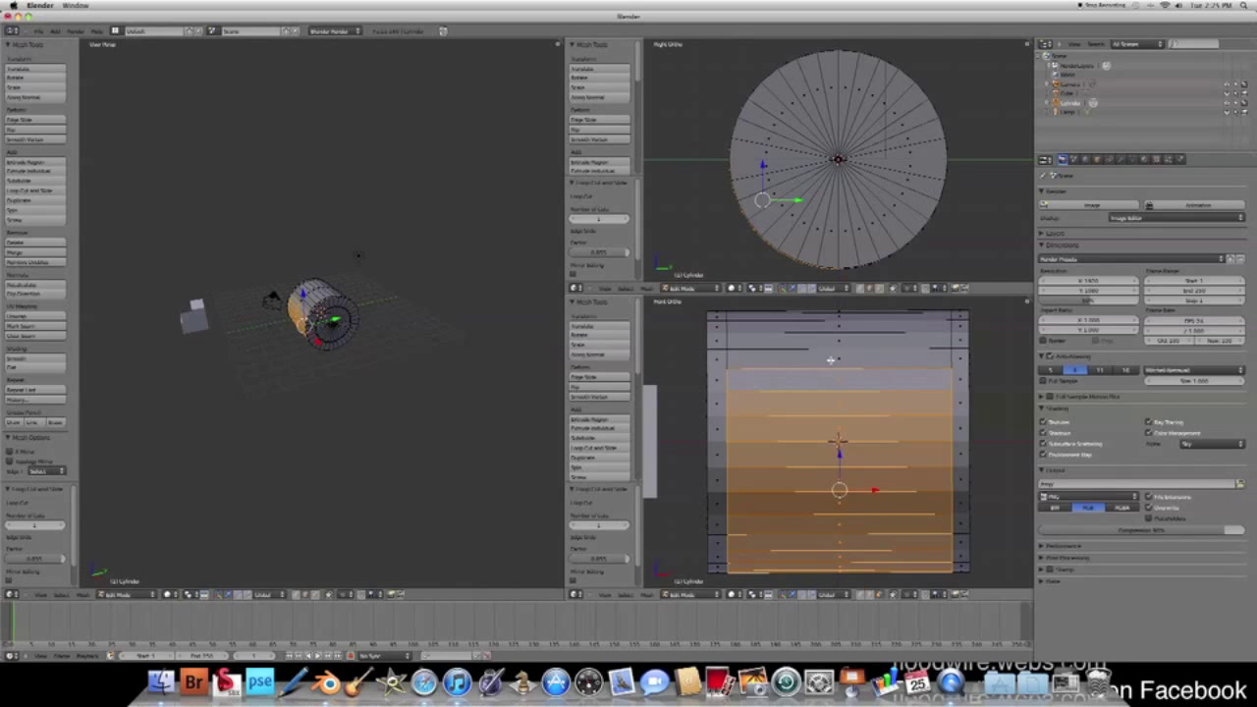
pyautogui.press('ctrl+KP_Add')
pyautogui.press('ctrl+KP_Add')
pyautogui.press('ctrl+KP_Add')
pyautogui.press('ctrl+KP_Add')
pyautogui.press('ctrl+KP_Add')
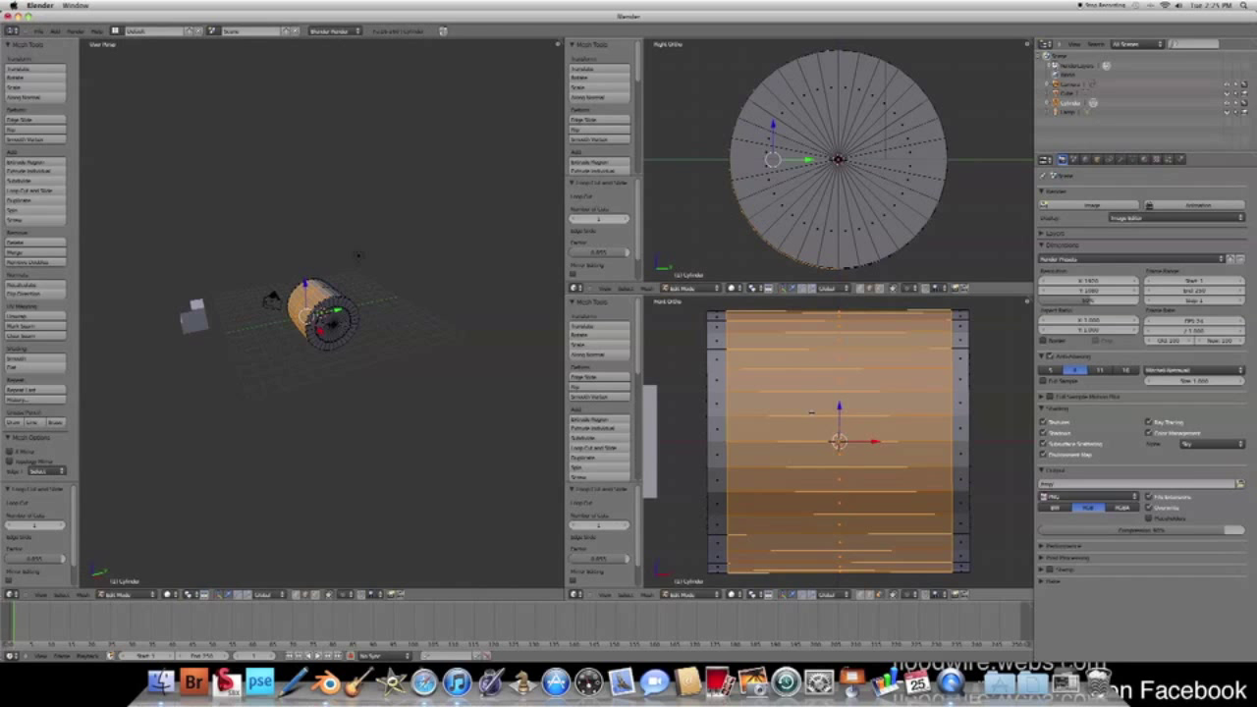
pyautogui.press('x')
pyautogui.click(811, 413)
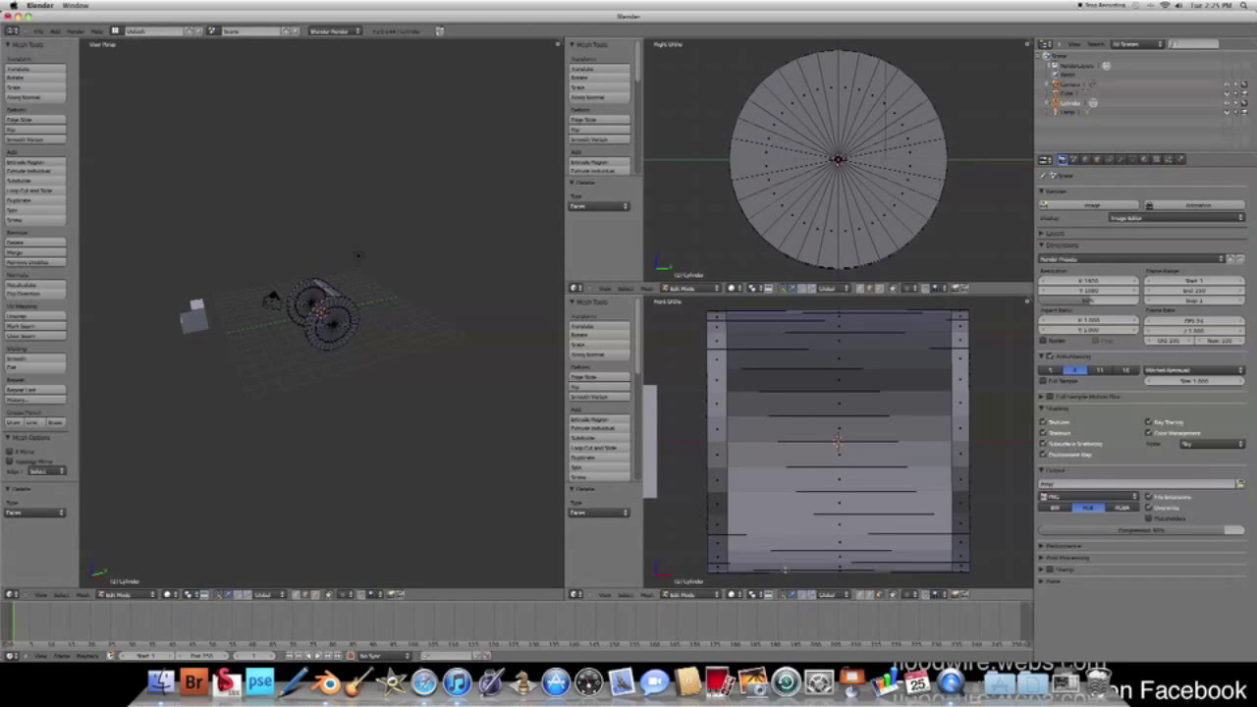
# Extrude the bottom edge loop upward and delete faces, leaving two thin end rims.
pyautogui.rightClick(790, 568)
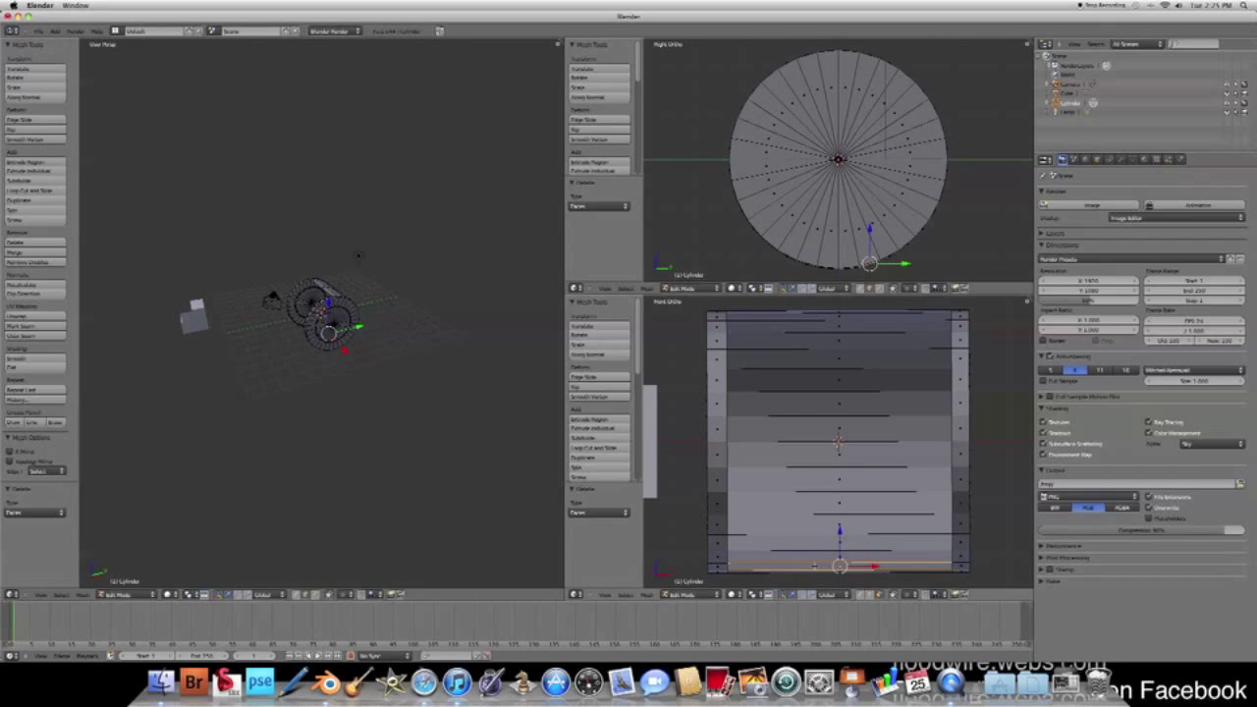
pyautogui.press('e')
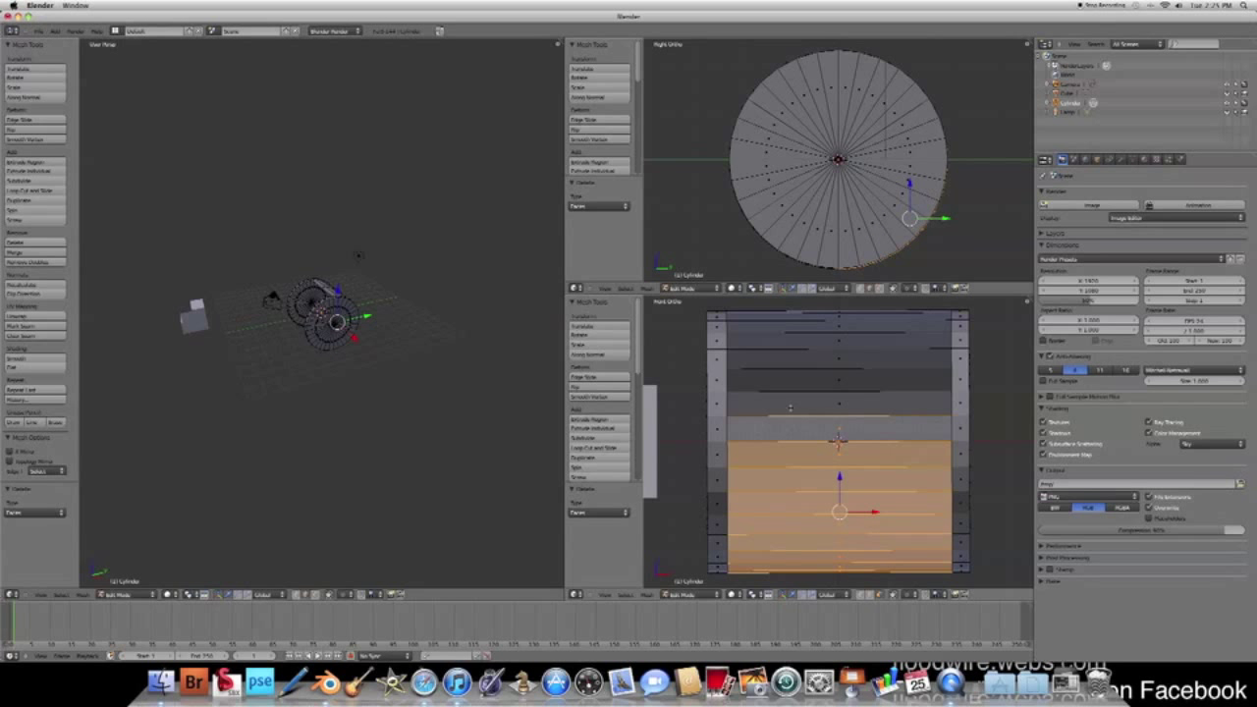
pyautogui.click(796, 313)
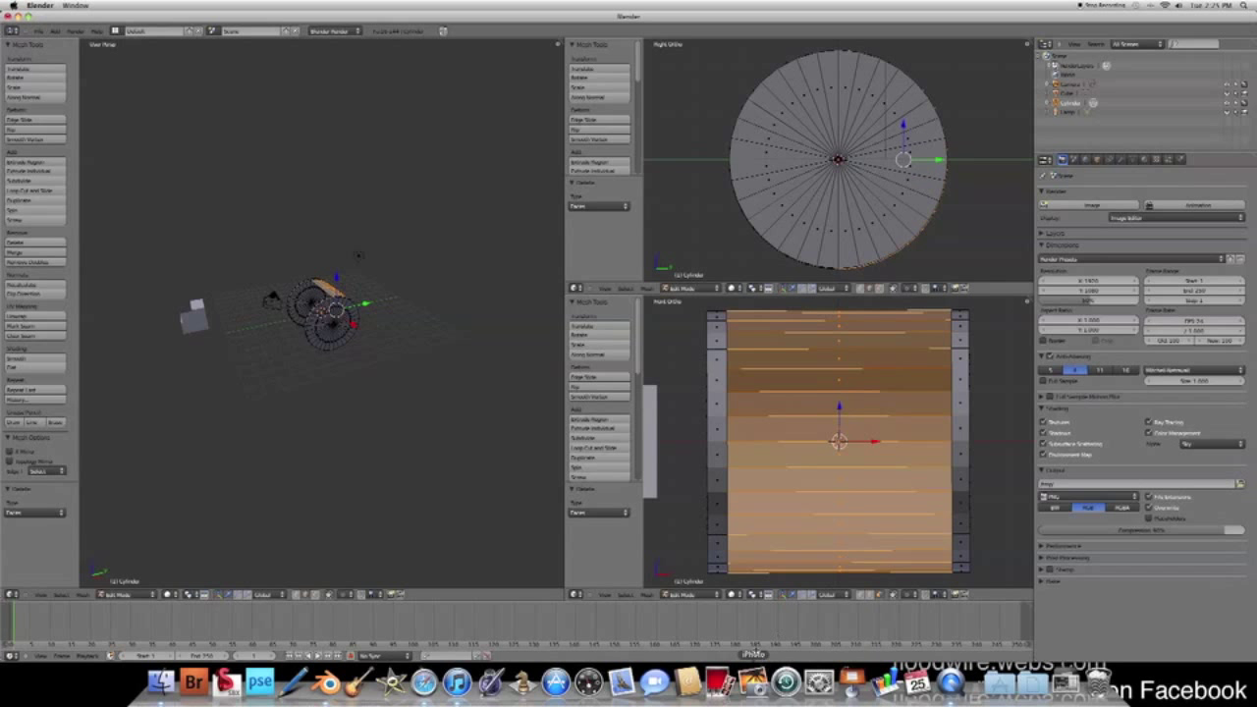
pyautogui.press('x')
pyautogui.click(783, 444)
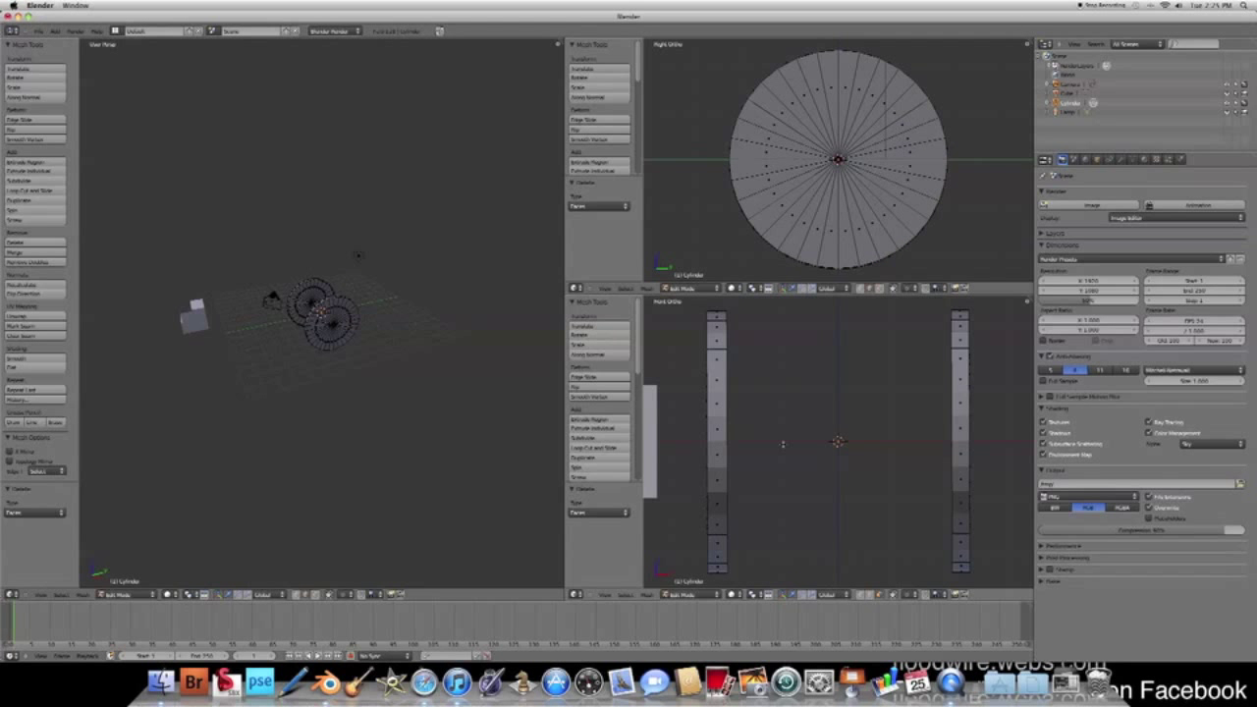
pyautogui.scroll(-3, 765, 452)
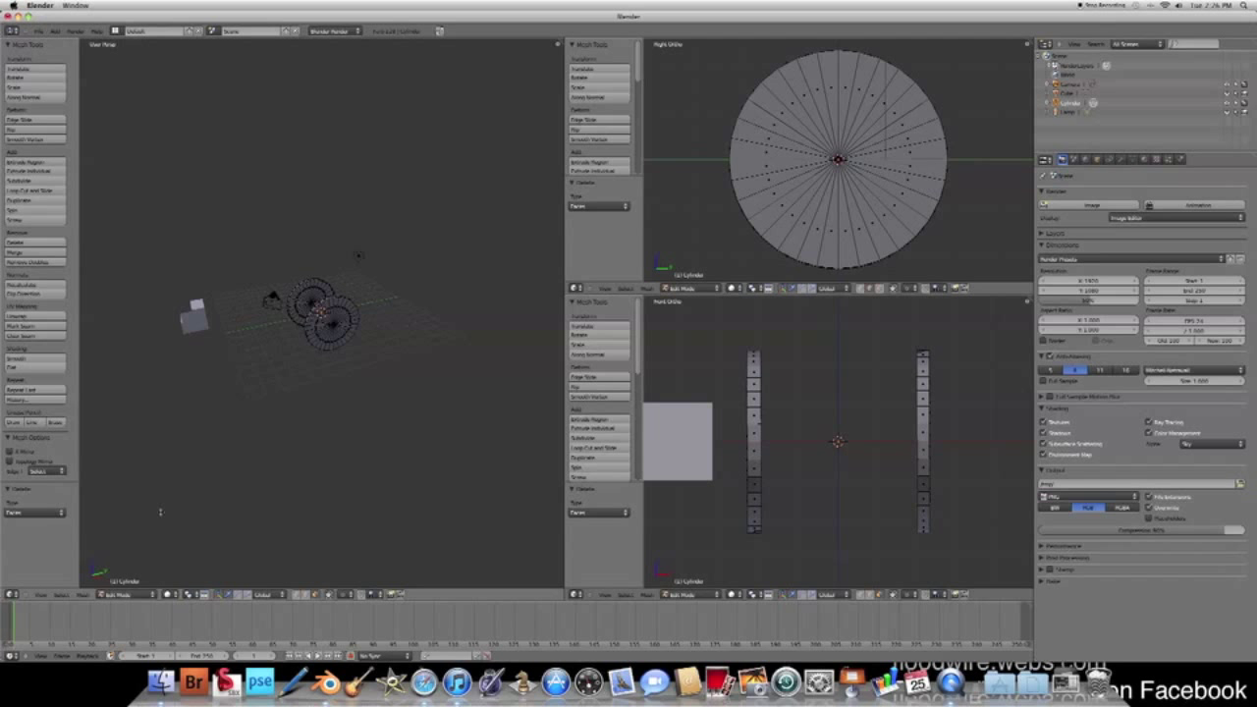
pyautogui.click(118, 594)
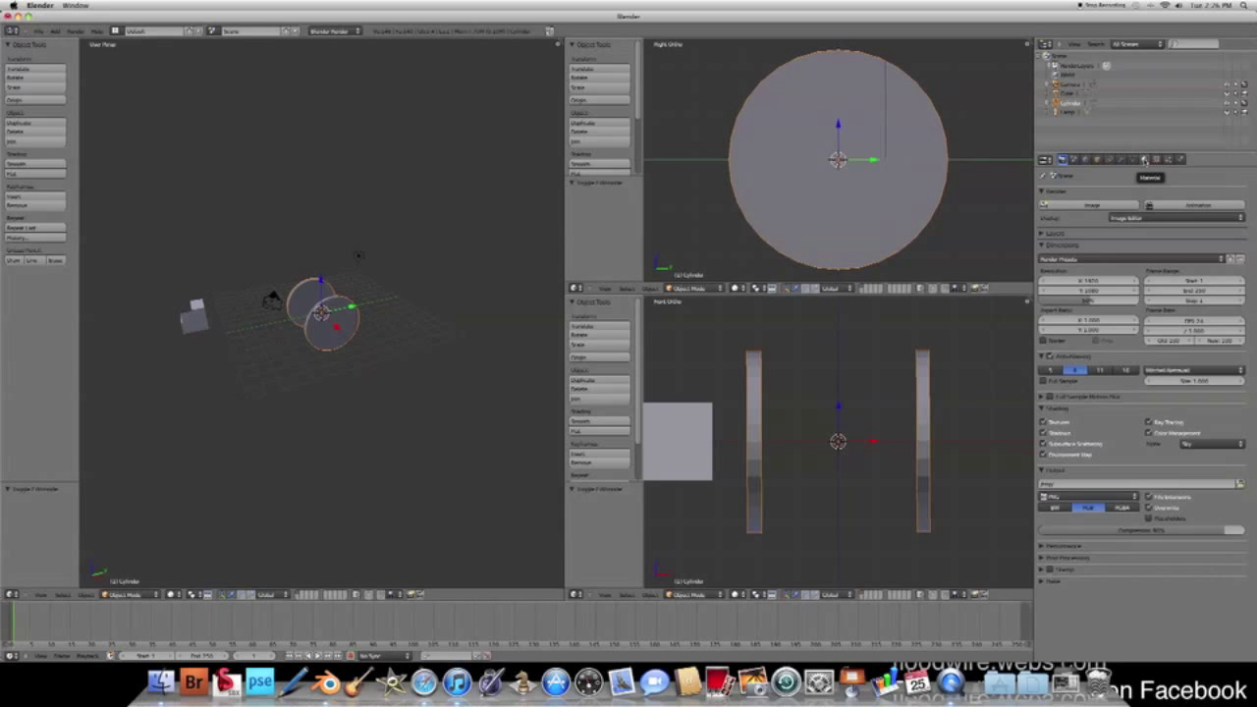
# Create a new material for the cylinder and set its type to Wire.
pyautogui.click(1144, 160)
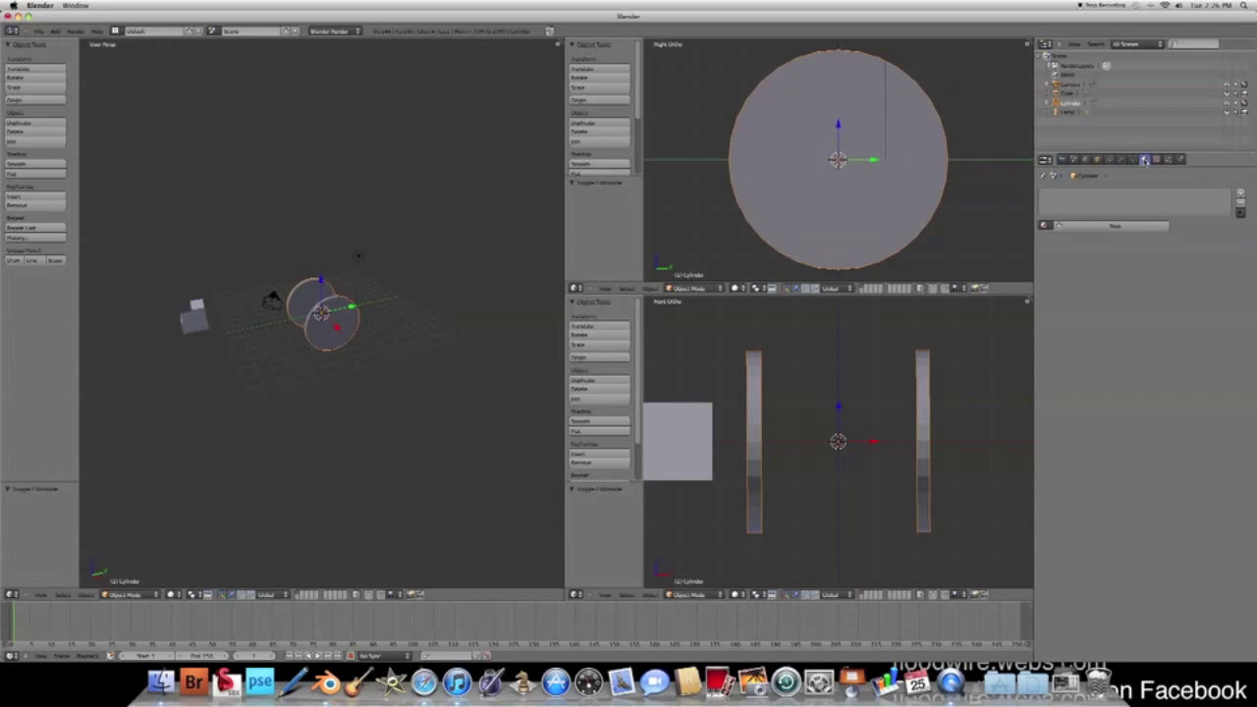
pyautogui.click(1090, 224)
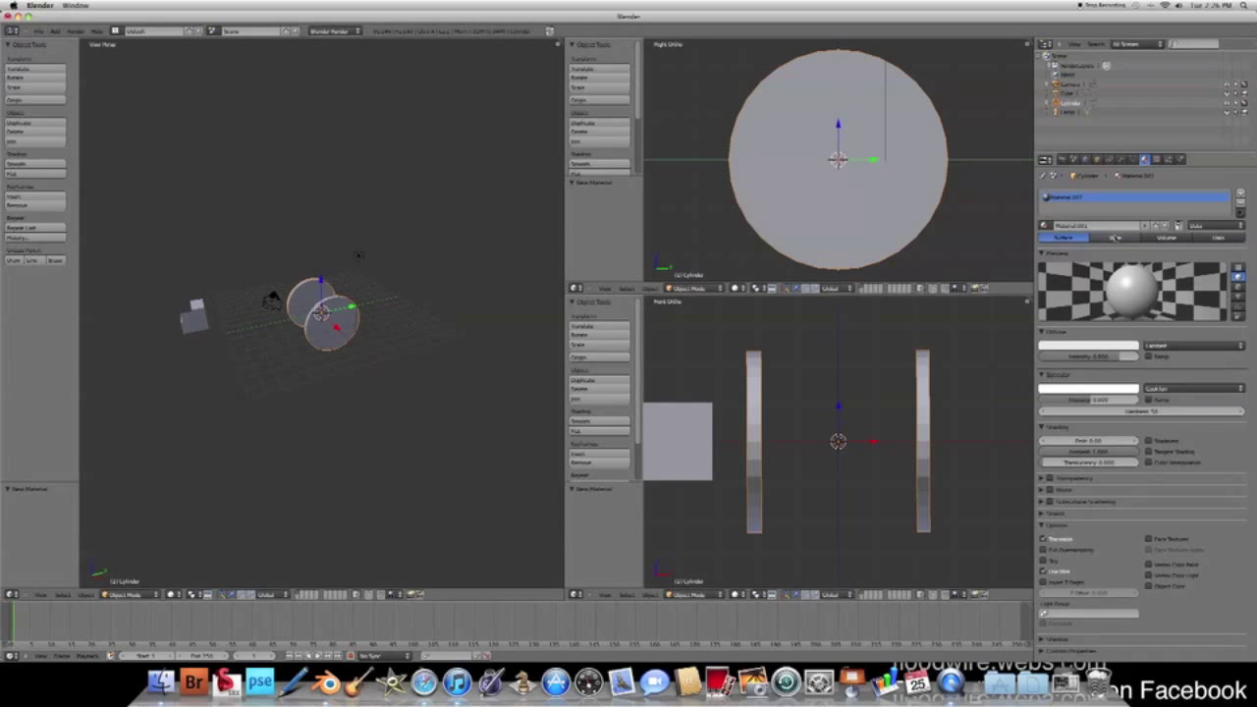
pyautogui.click(1064, 238)
pyautogui.click(1217, 238)
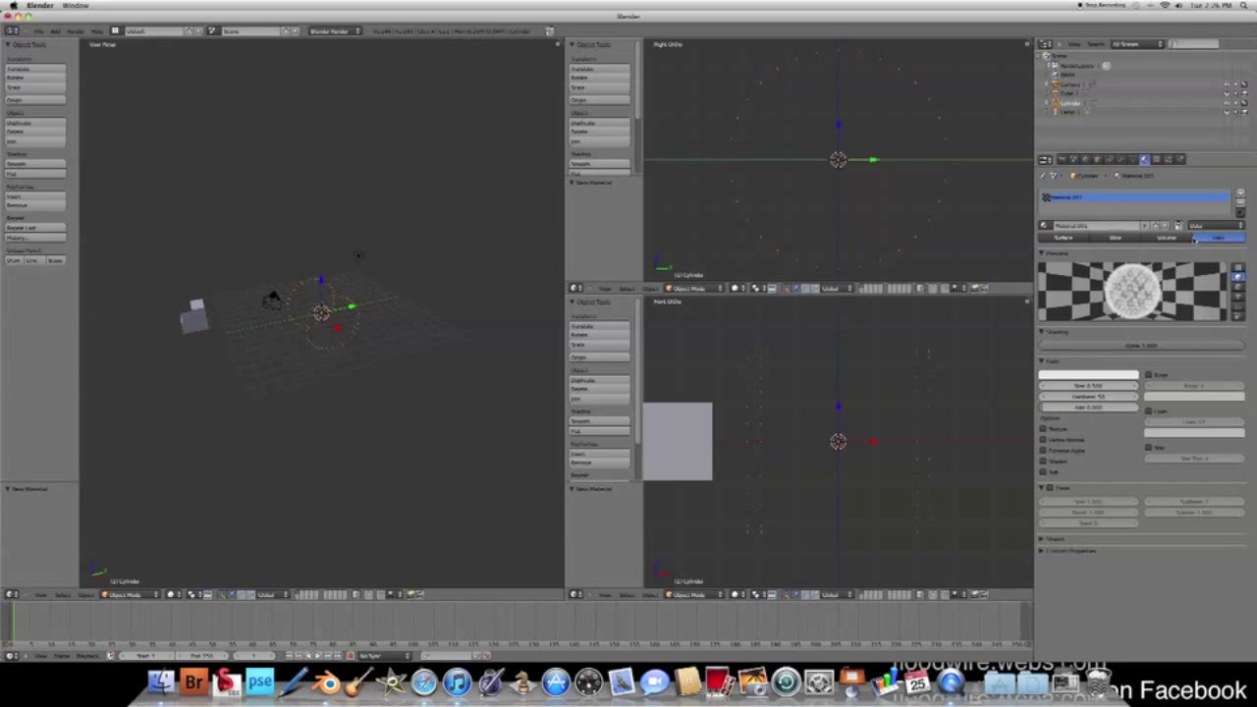
pyautogui.click(1164, 239)
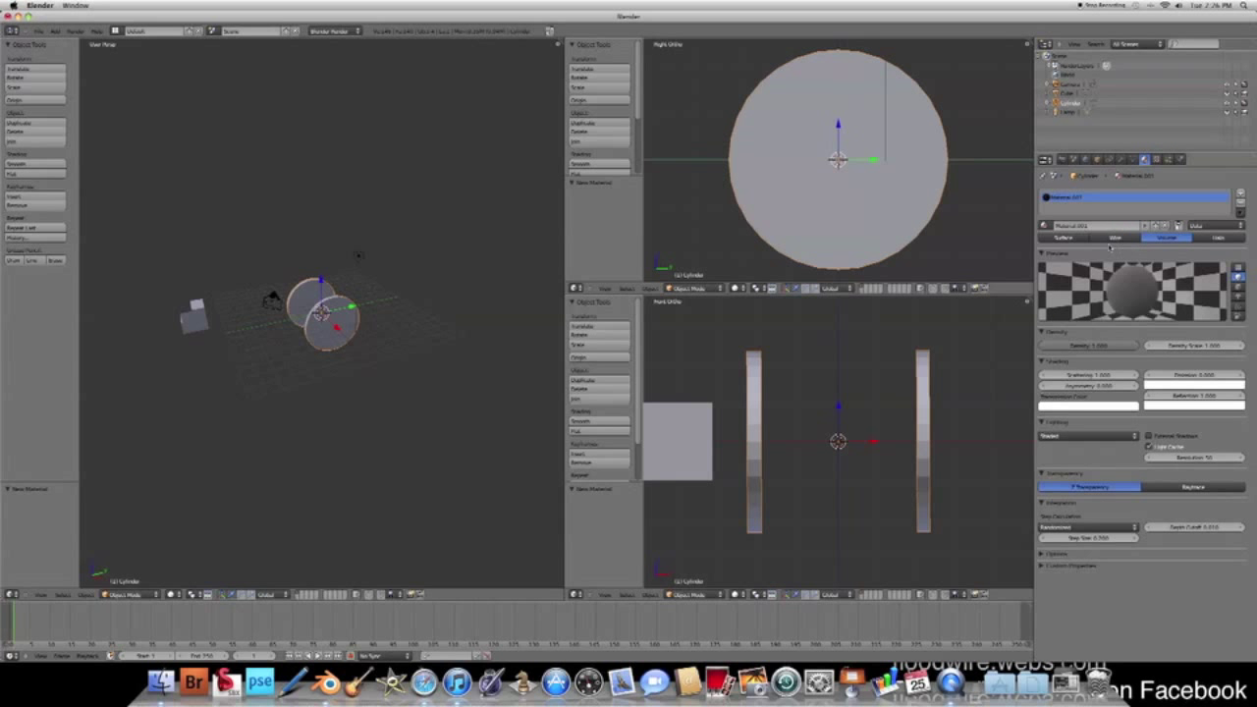
pyautogui.click(1111, 239)
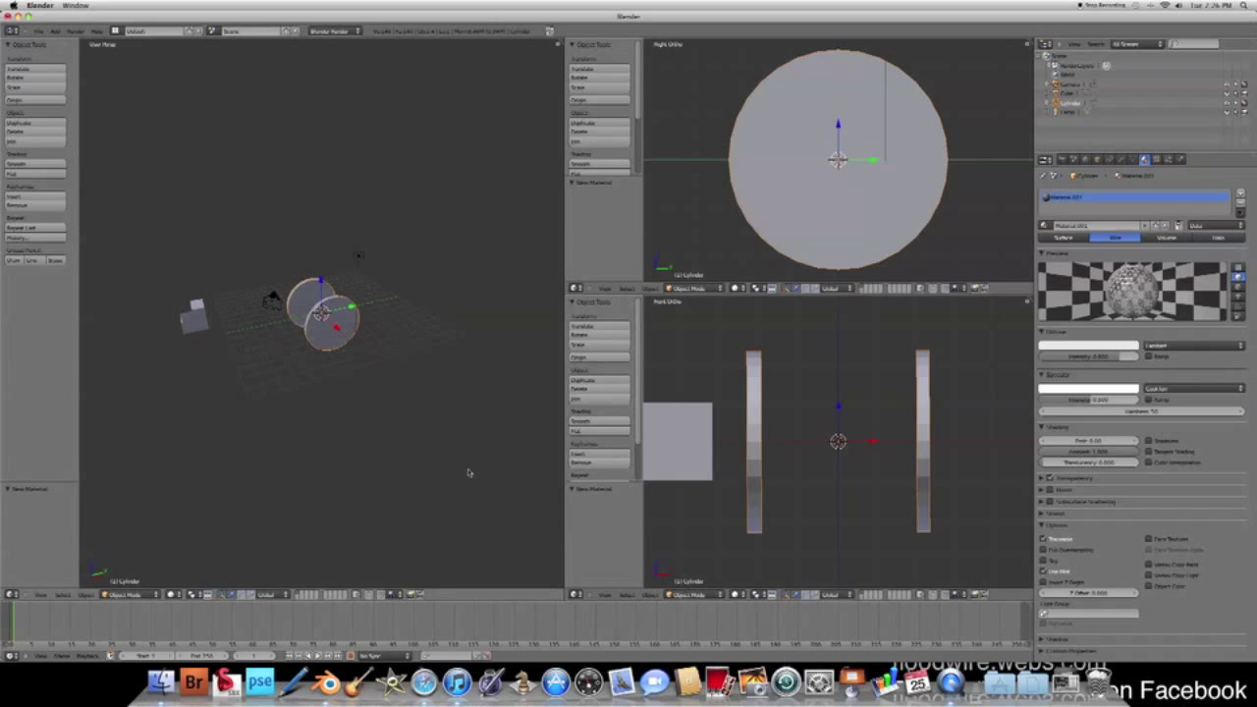
# Render a test image showing the spoked wireframe wheels.
pyautogui.click(1061, 159)
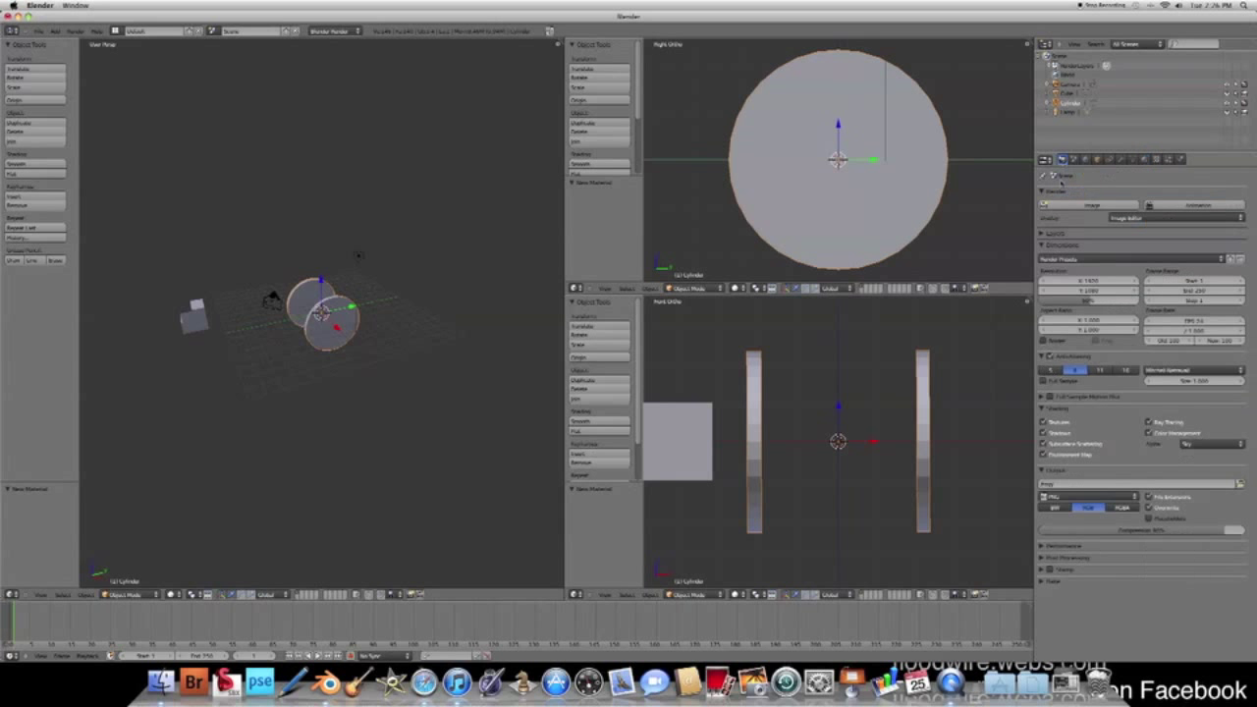
pyautogui.click(1065, 205)
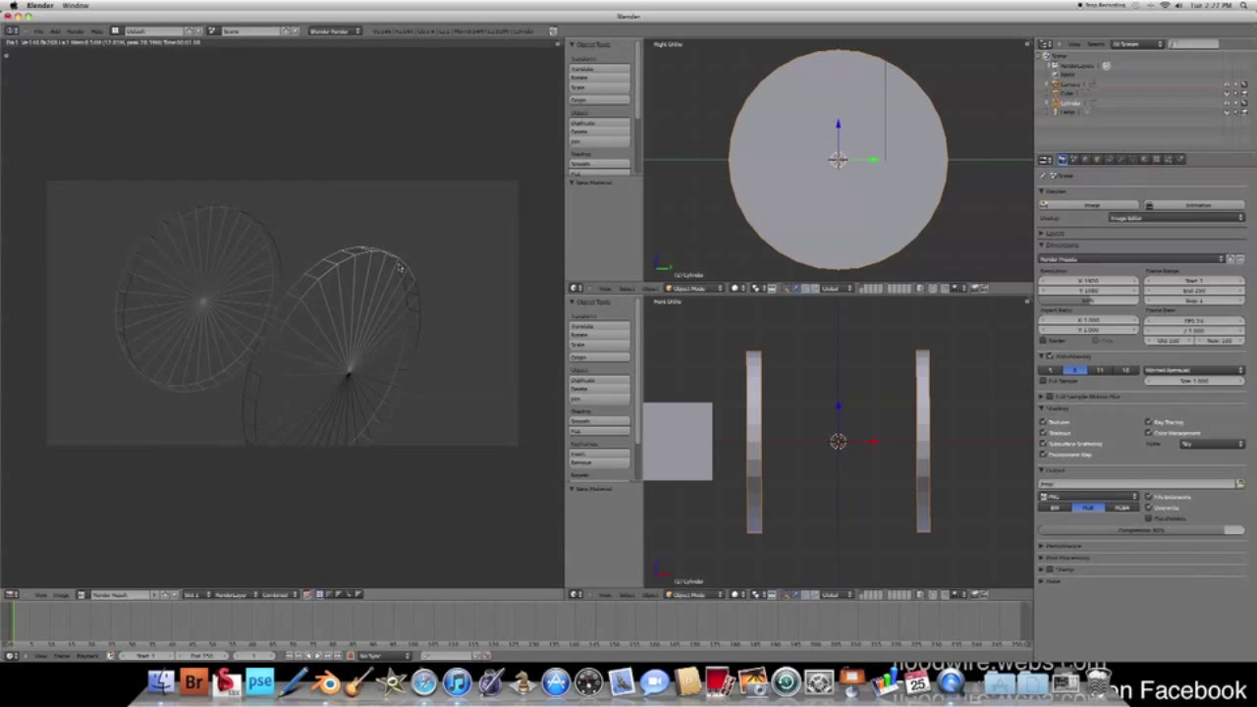
pyautogui.click(53, 31)
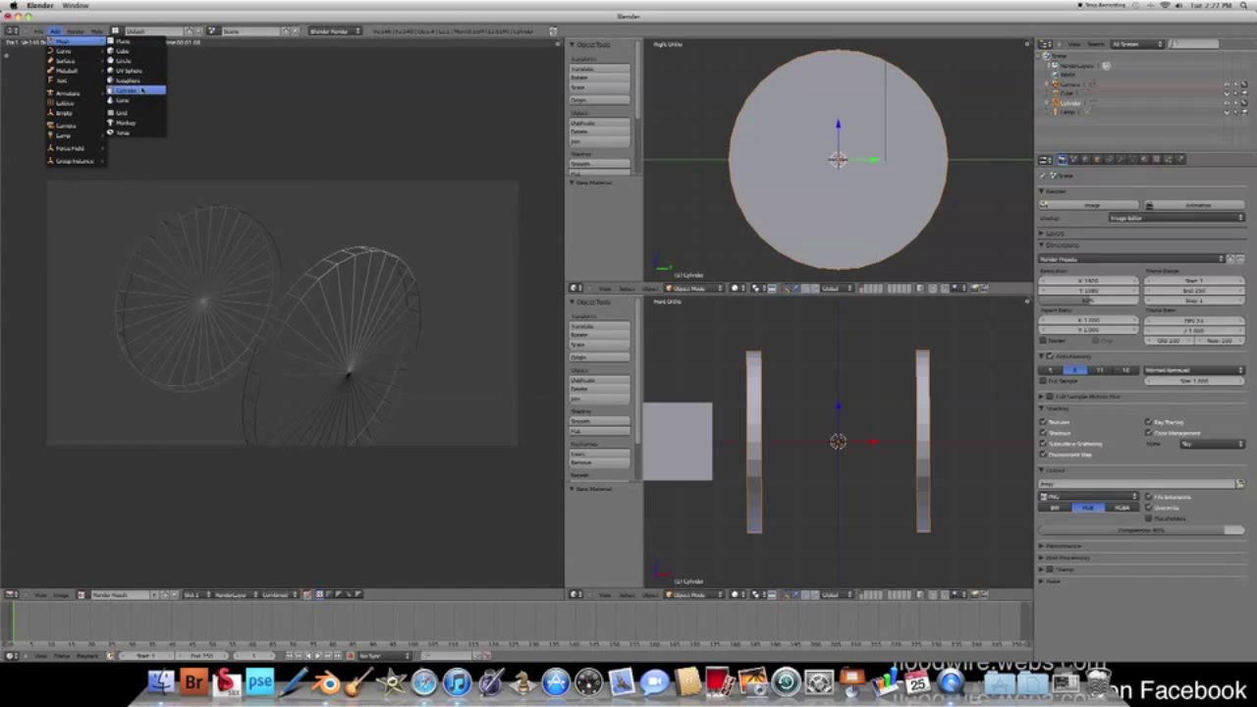
# Add a cylinder, rotate it 90° and stretch it along X to reach both wheels.
pyautogui.click(130, 93)
pyautogui.click(12, 595)
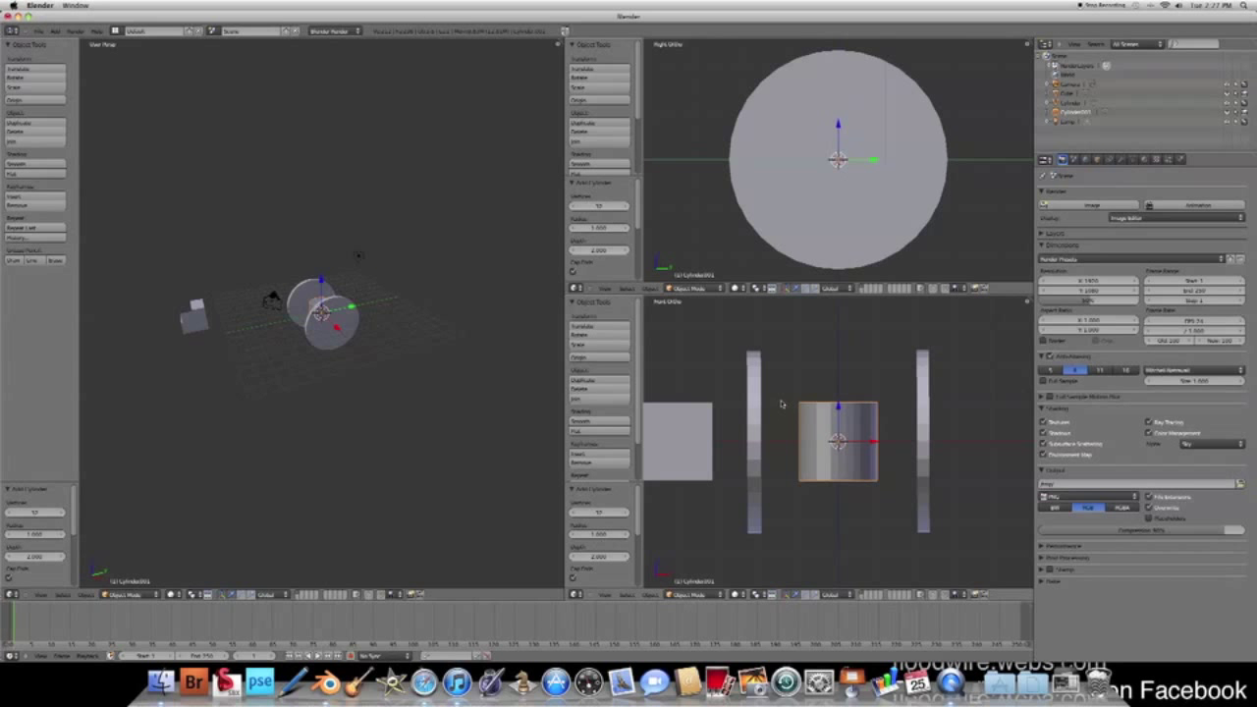
pyautogui.press('r')
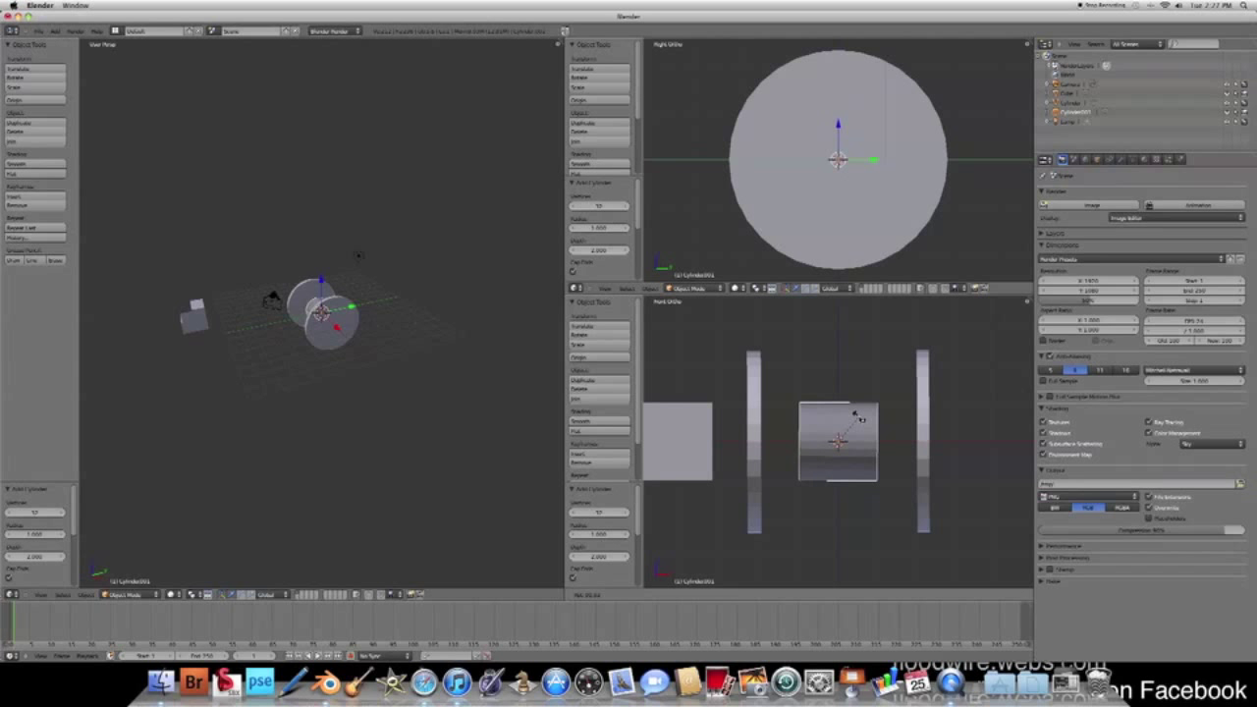
pyautogui.click(860, 419)
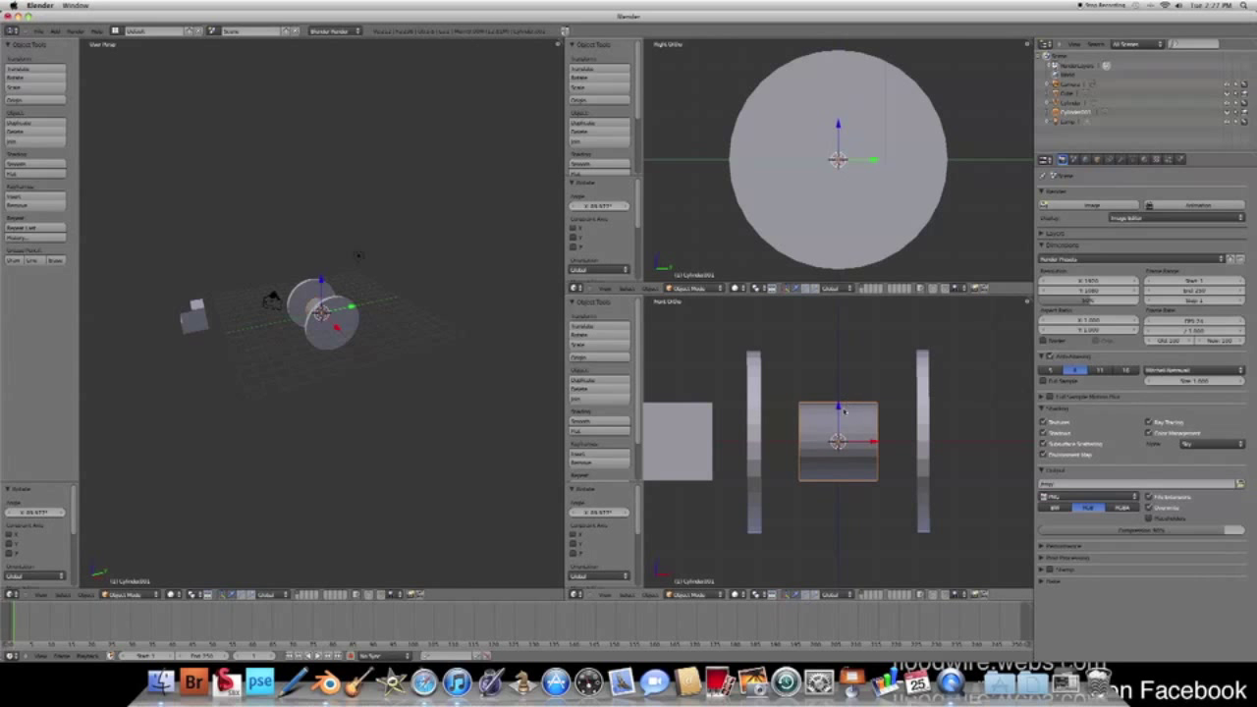
pyautogui.press('s')
pyautogui.press('x')
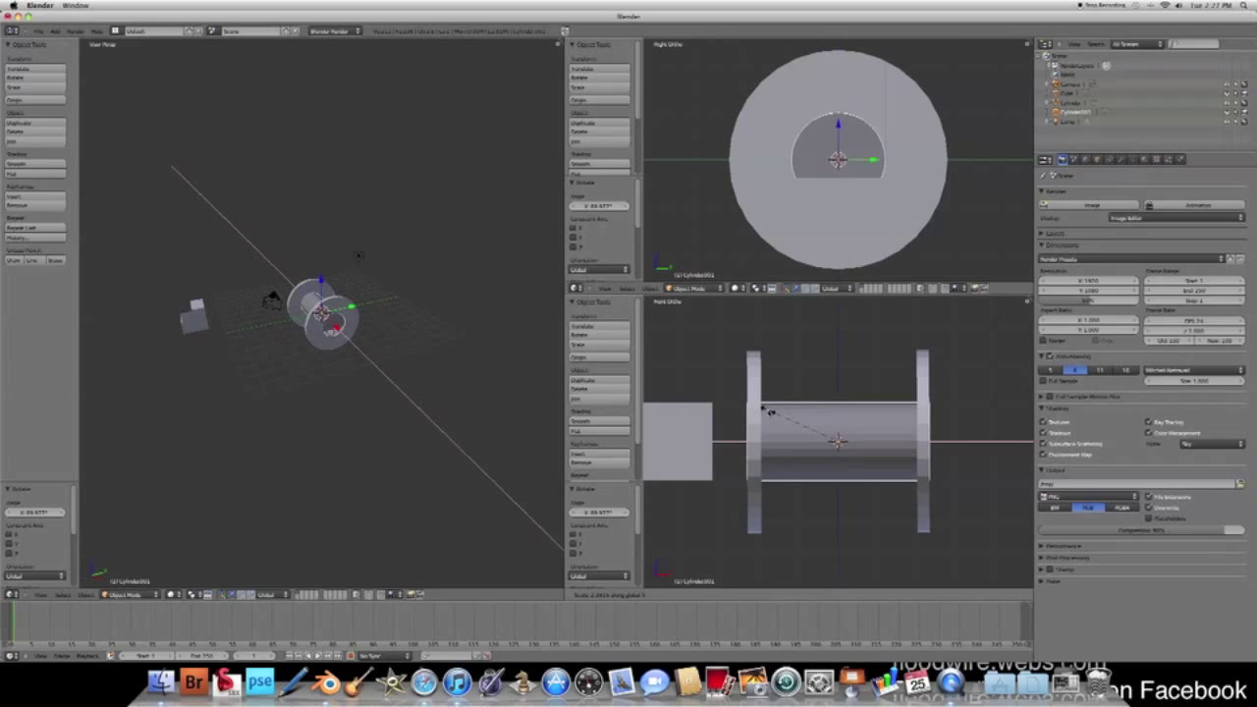
pyautogui.click(767, 411)
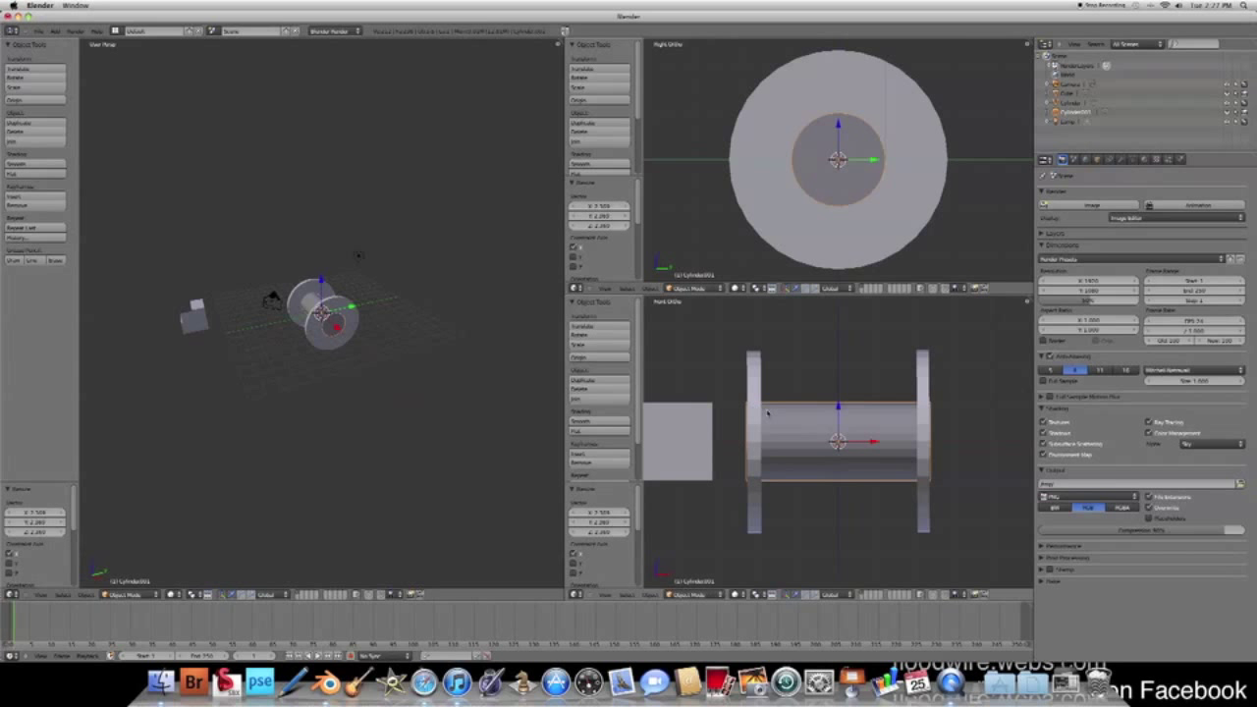
pyautogui.press('s')
pyautogui.press('x')
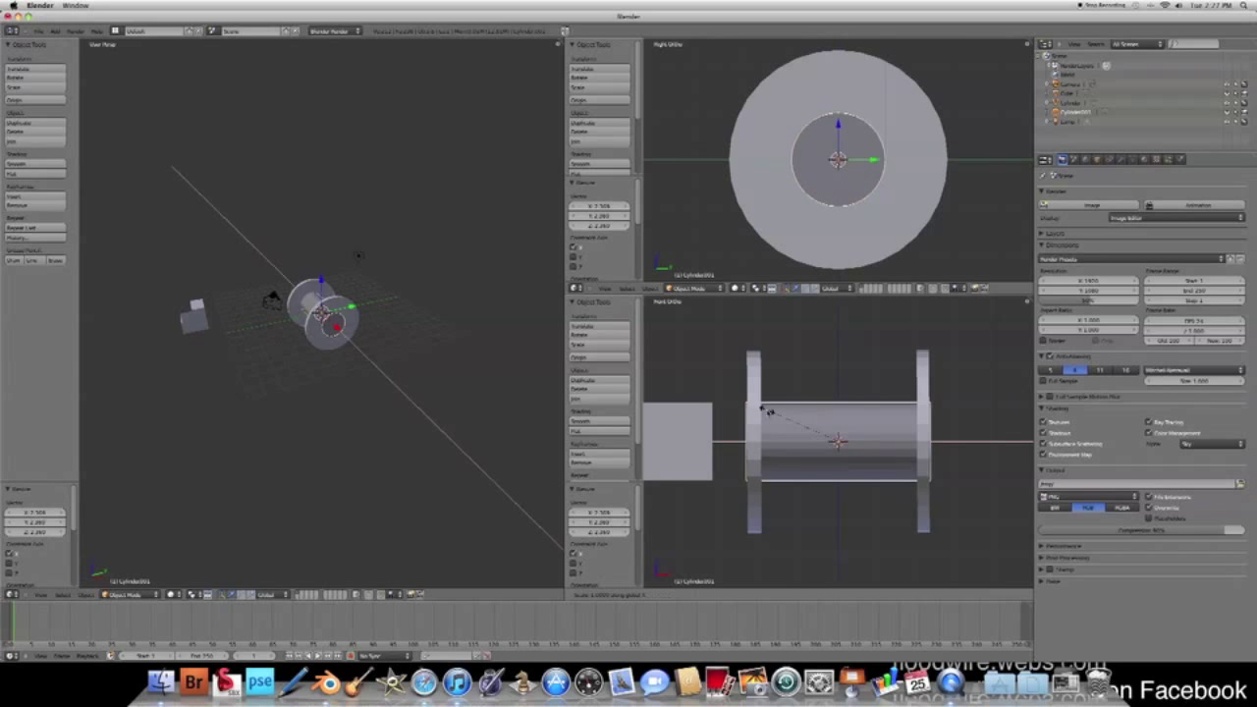
pyautogui.click(768, 410)
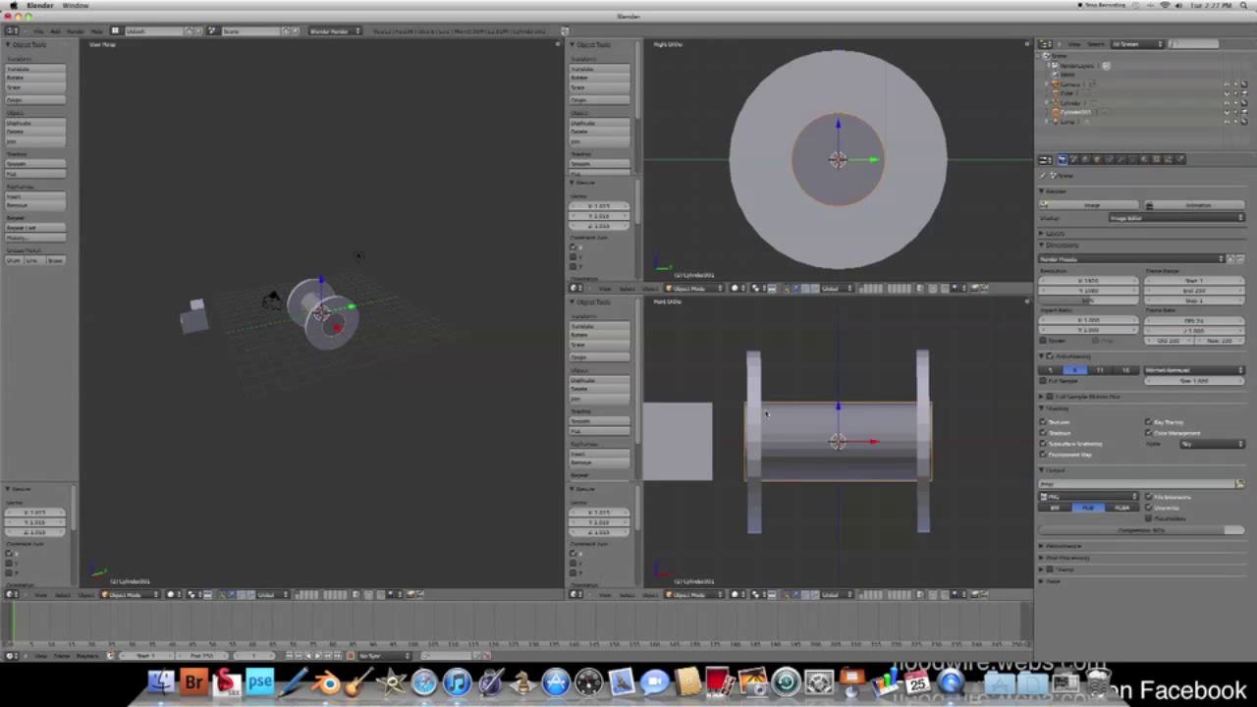
# Scale the cylinder down along Z and Y into a thin axle.
pyautogui.press('s')
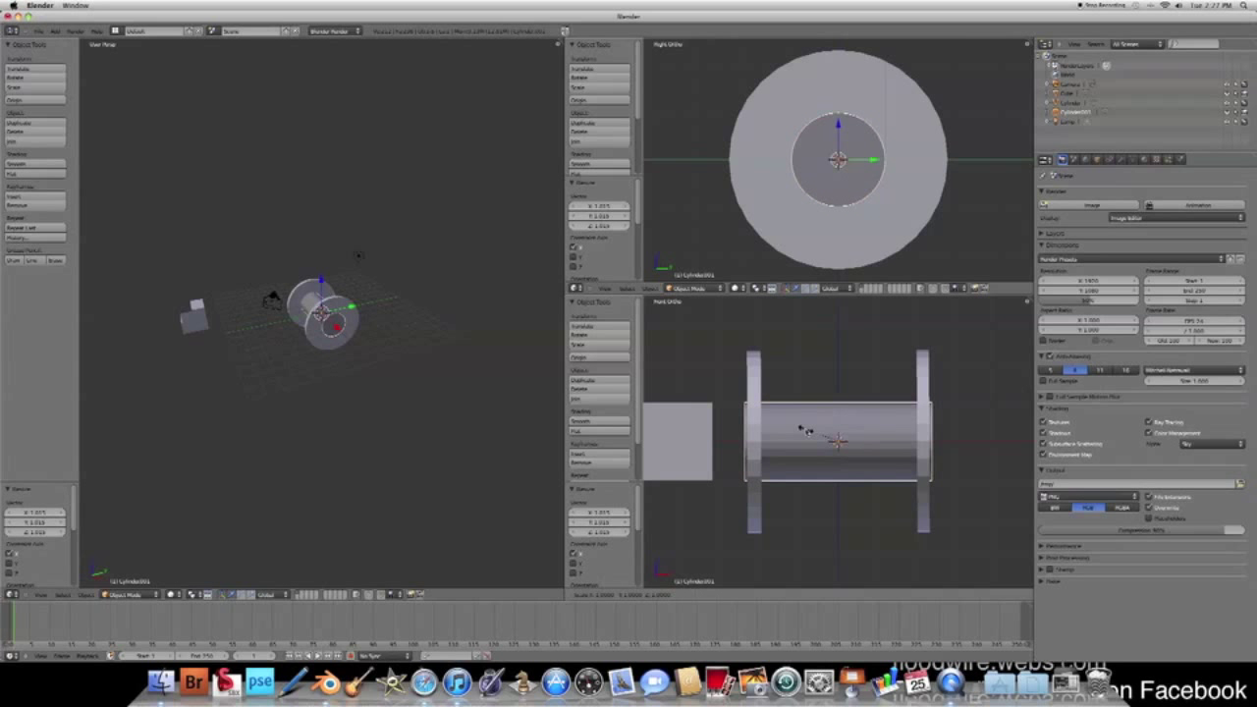
pyautogui.press('z')
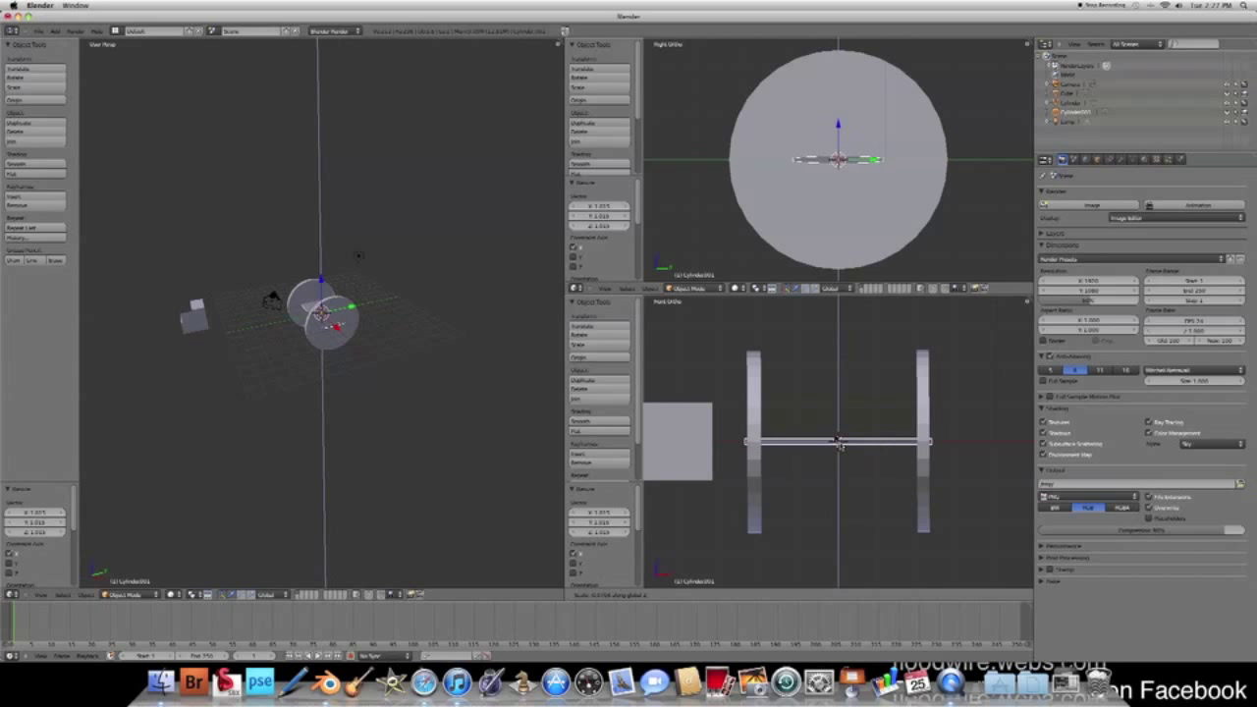
pyautogui.click(838, 442)
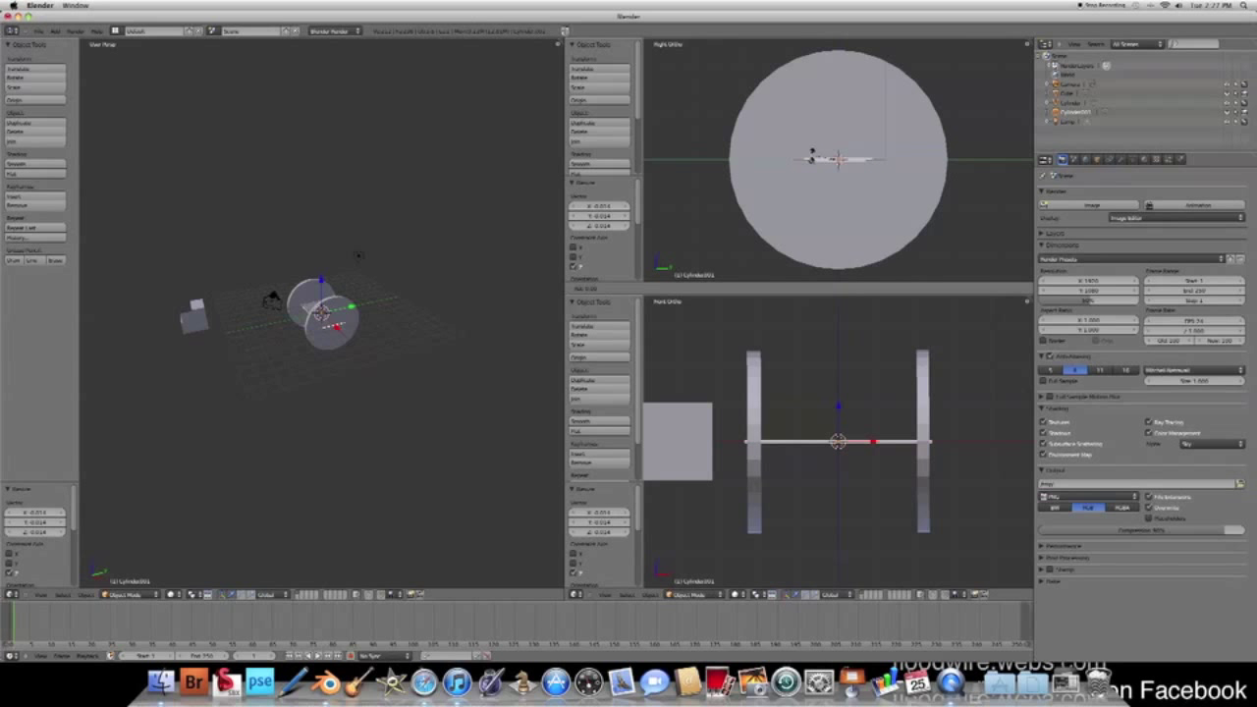
pyautogui.press('s')
pyautogui.press('y')
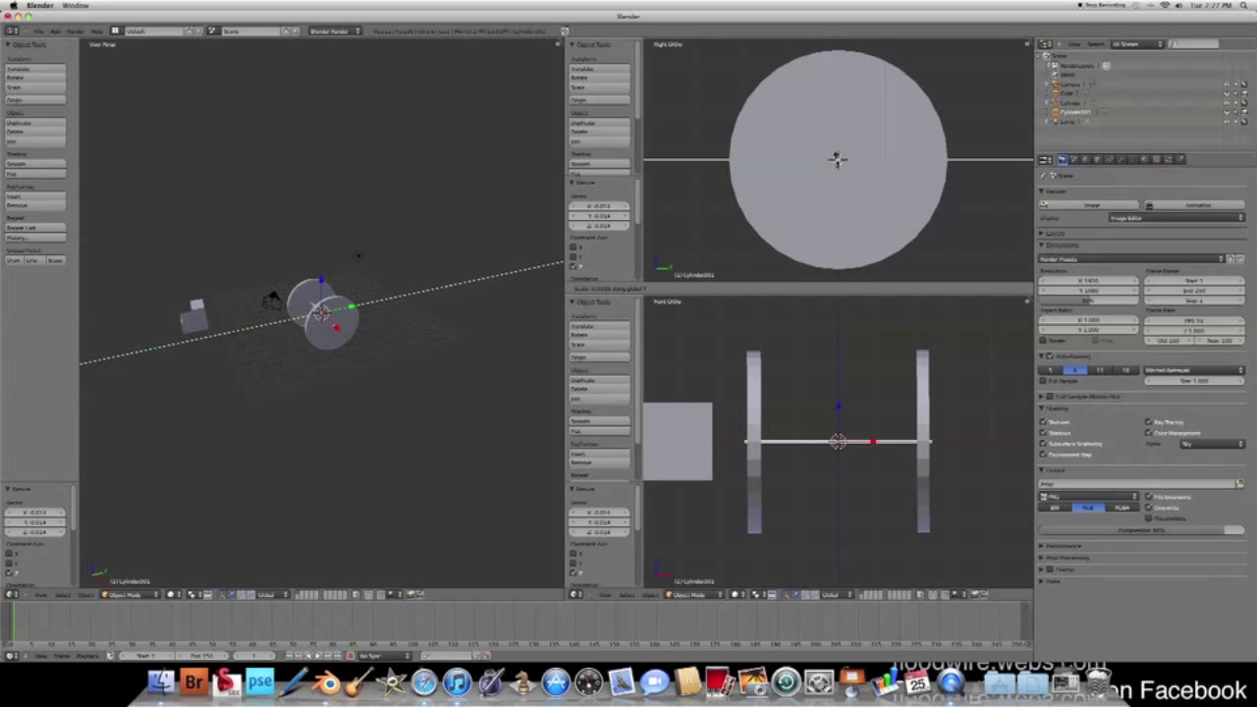
pyautogui.click(838, 161)
# Render a test image showing the axle, then return the left area to the 3D view.
pyautogui.click(1090, 204)
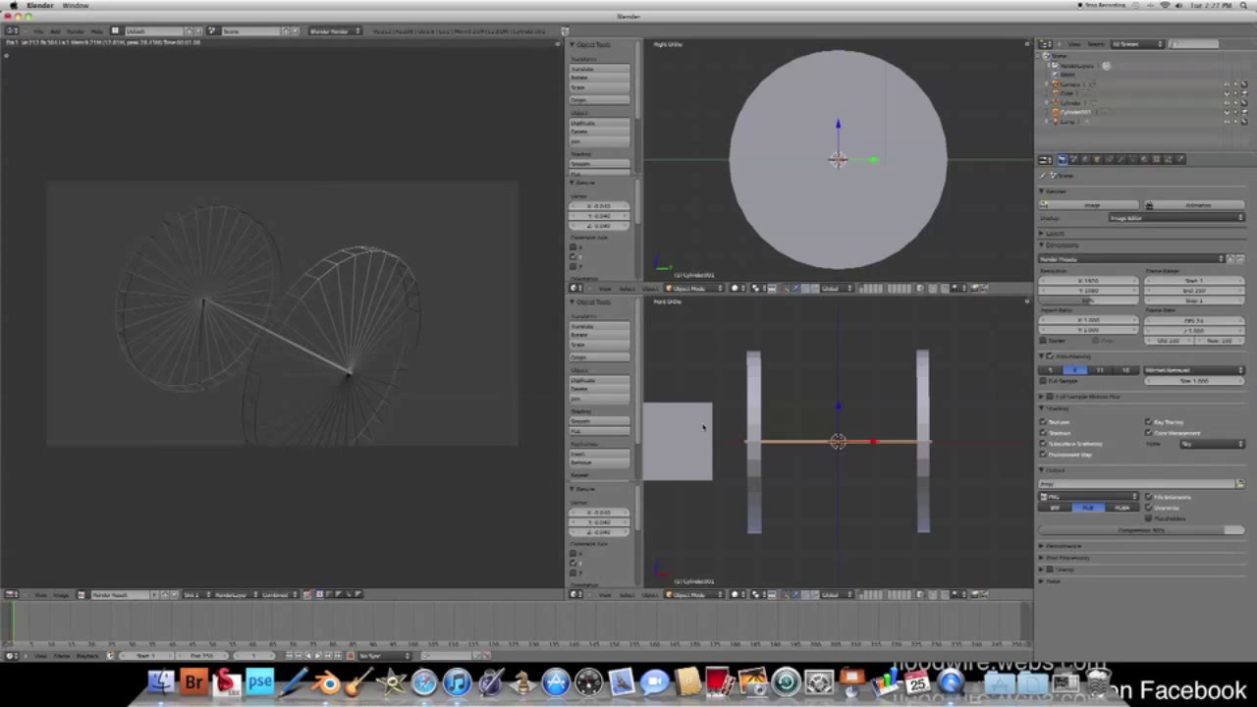
pyautogui.scroll(-3, 703, 426)
pyautogui.scroll(2, 708, 443)
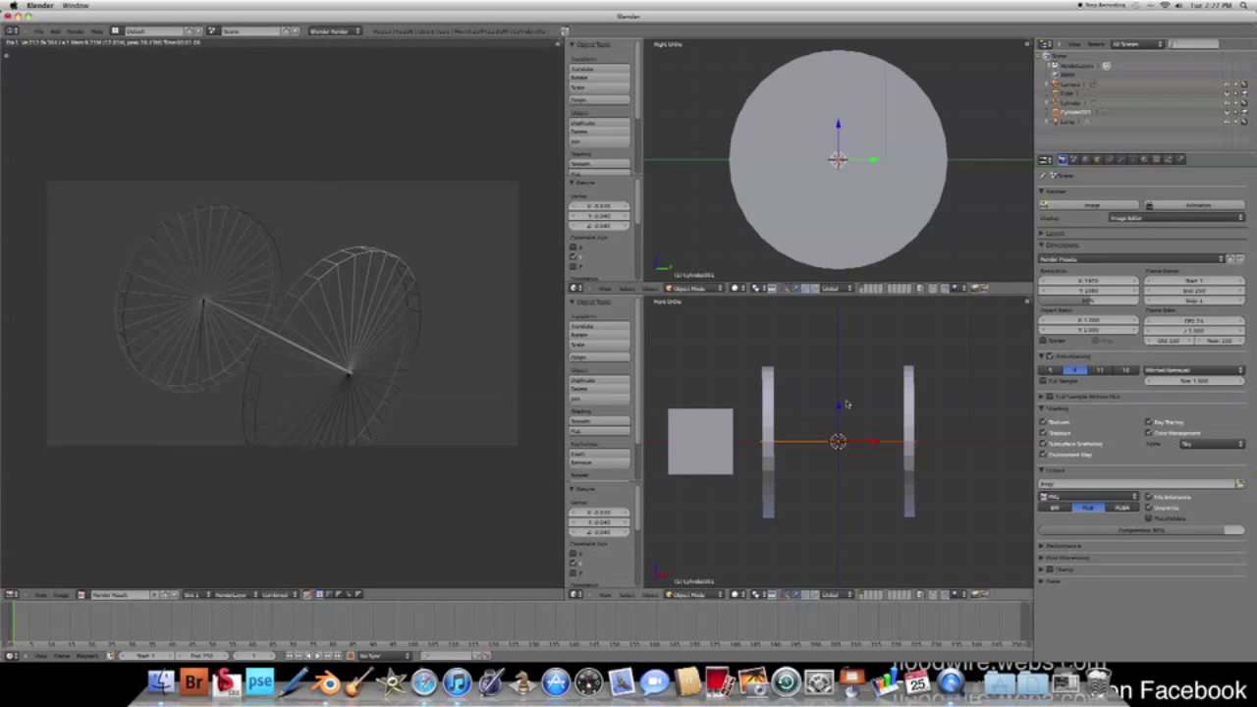
pyautogui.click(606, 594)
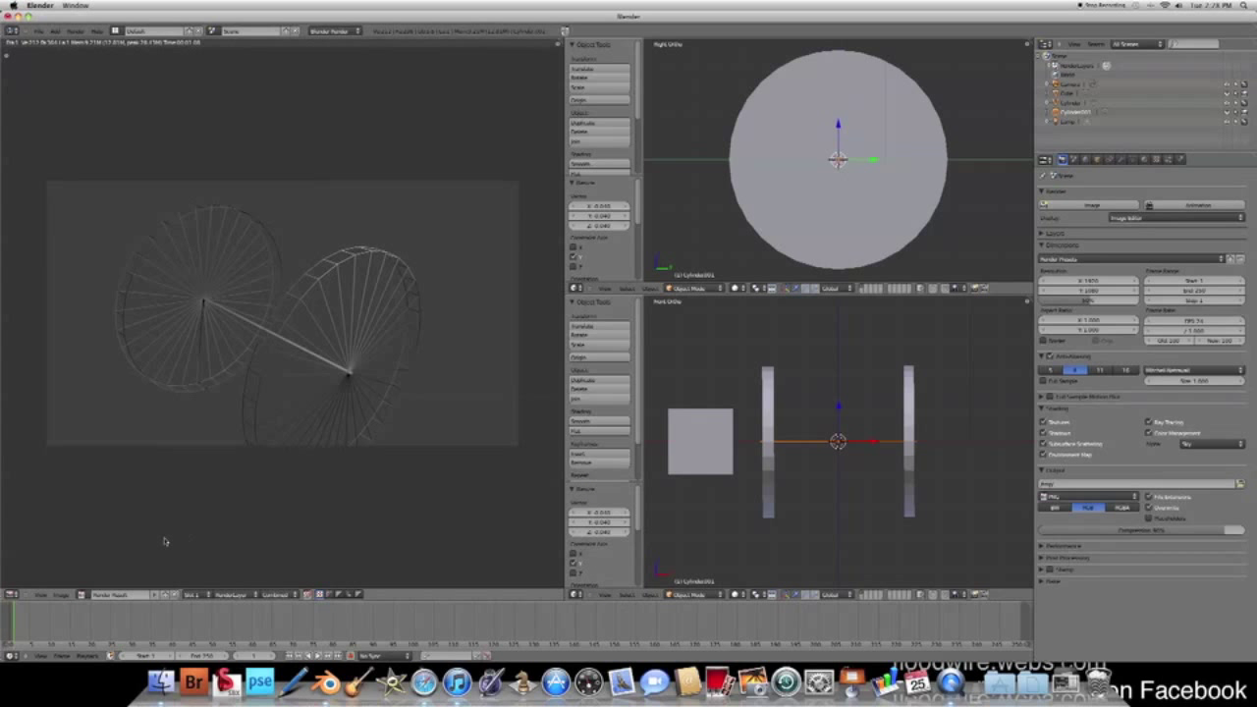
pyautogui.click(12, 594)
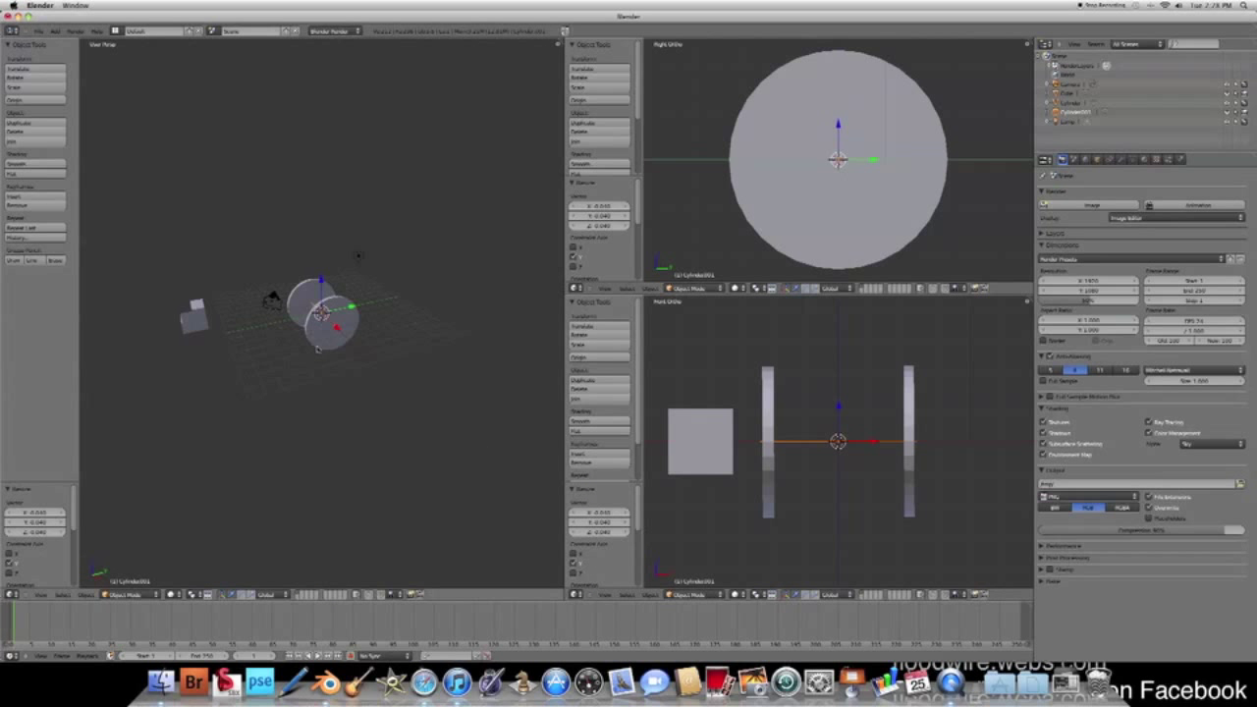
# Select the cube, centre it between the wheels along X, and stretch it along X.
pyautogui.rightClick(197, 316)
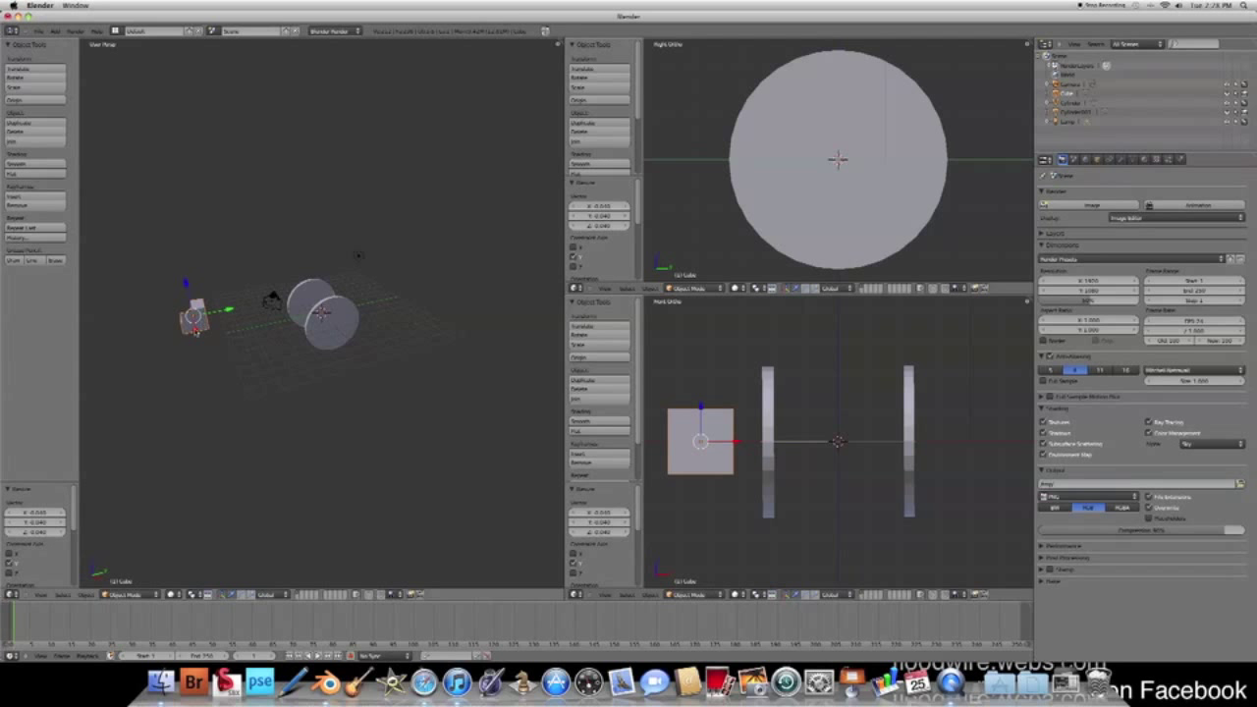
pyautogui.press('g')
pyautogui.press('x')
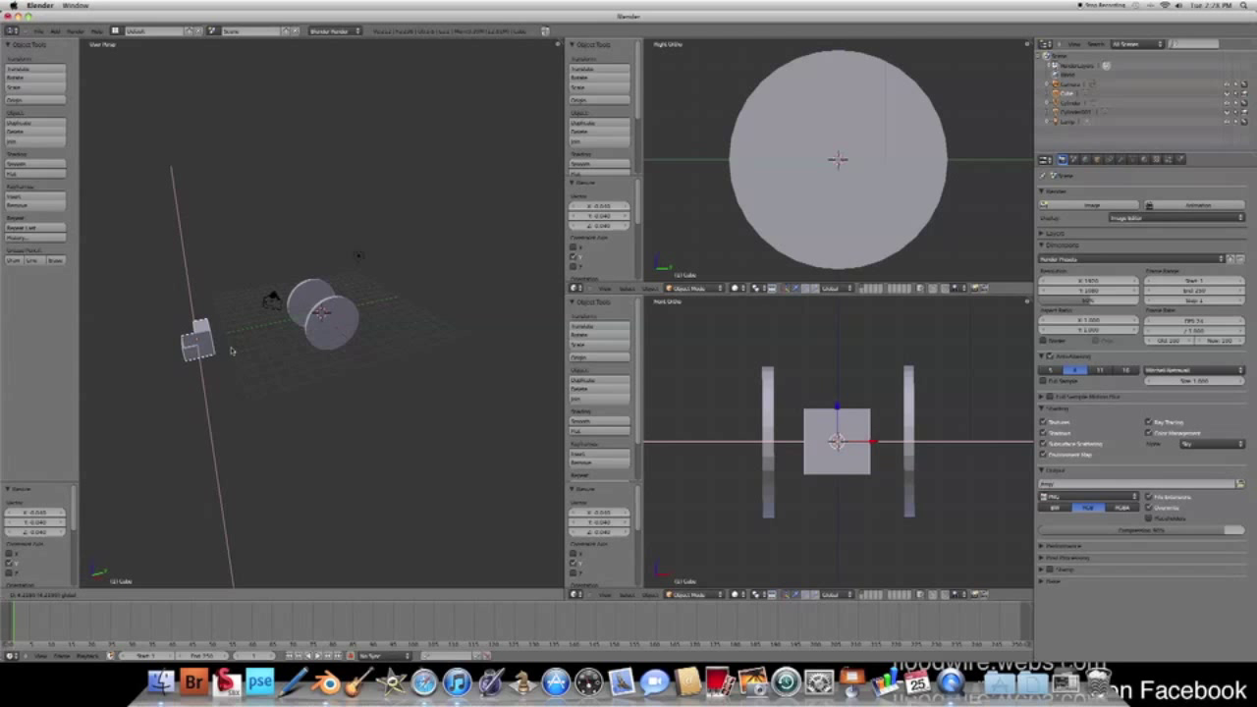
pyautogui.click(232, 350)
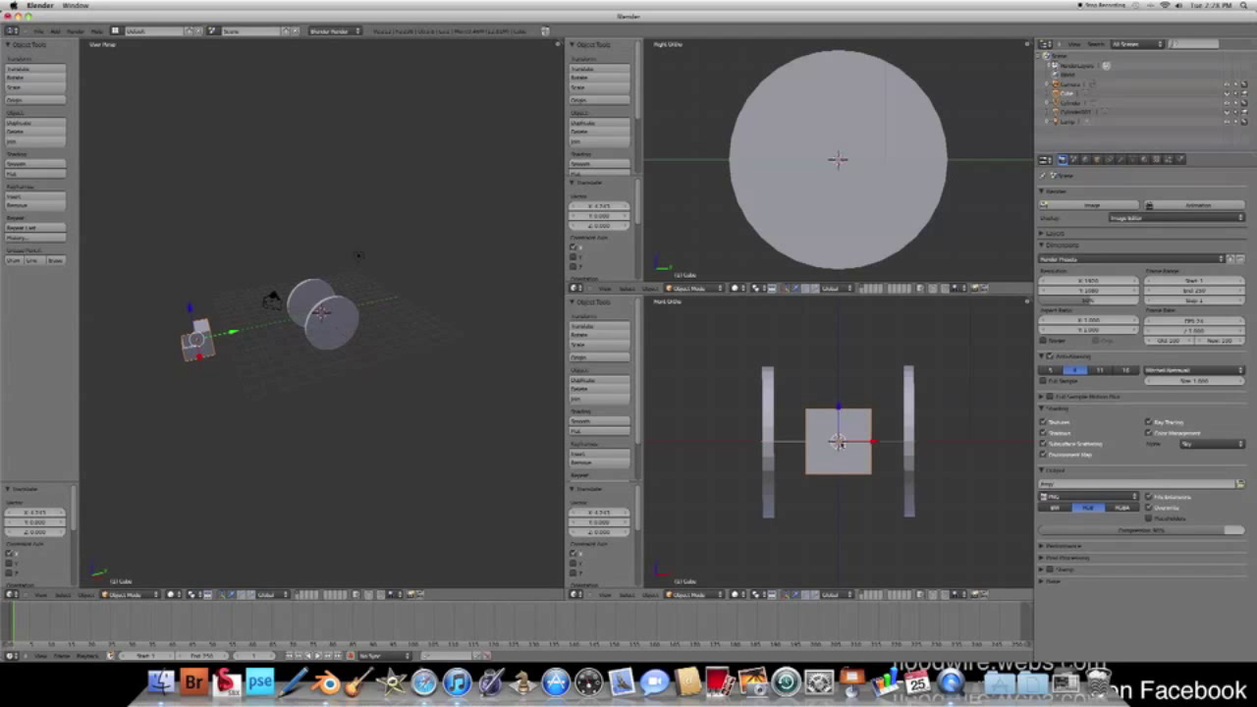
pyautogui.press('s')
pyautogui.press('x')
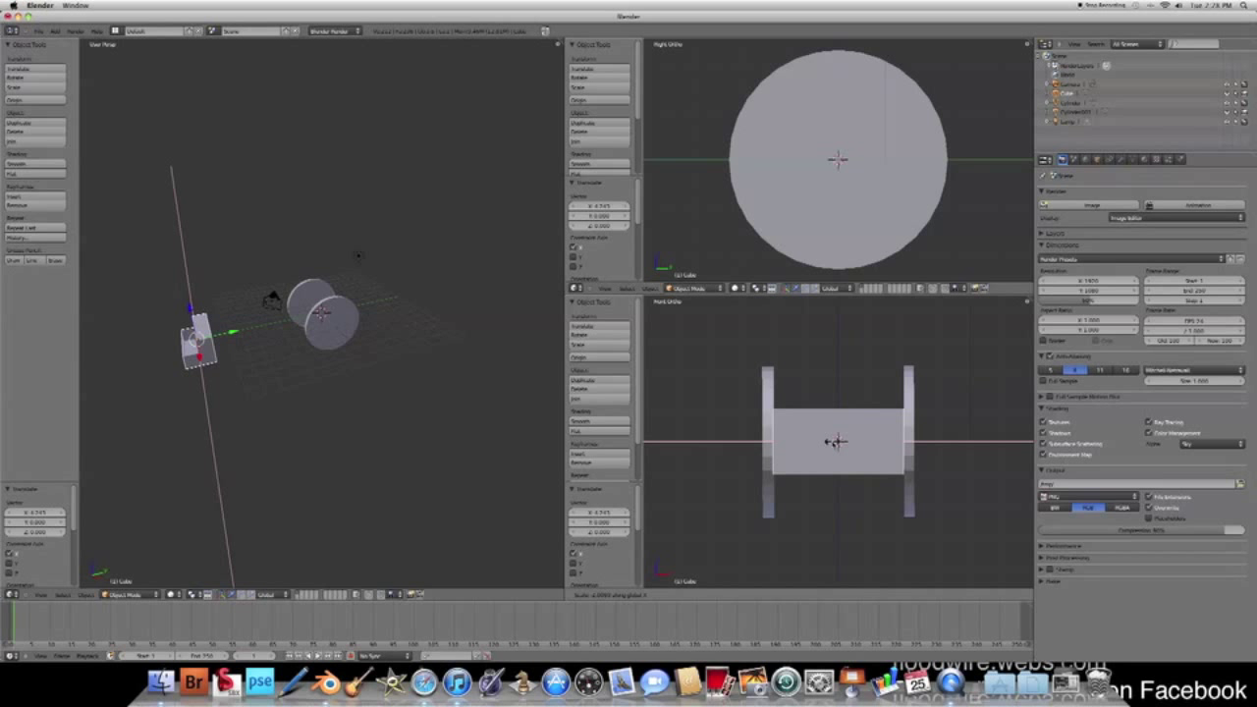
pyautogui.click(833, 441)
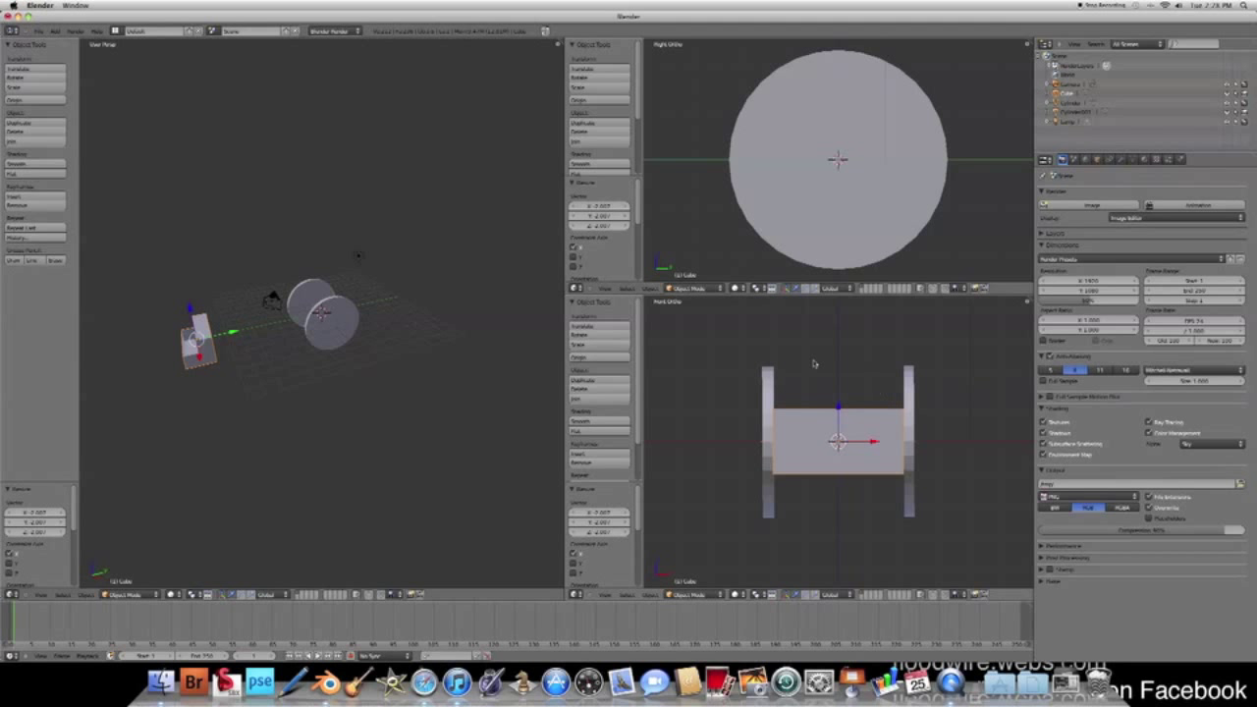
# Move the cube along Y beside the wheel's edge and shrink it evenly.
pyautogui.scroll(-5, 825, 162)
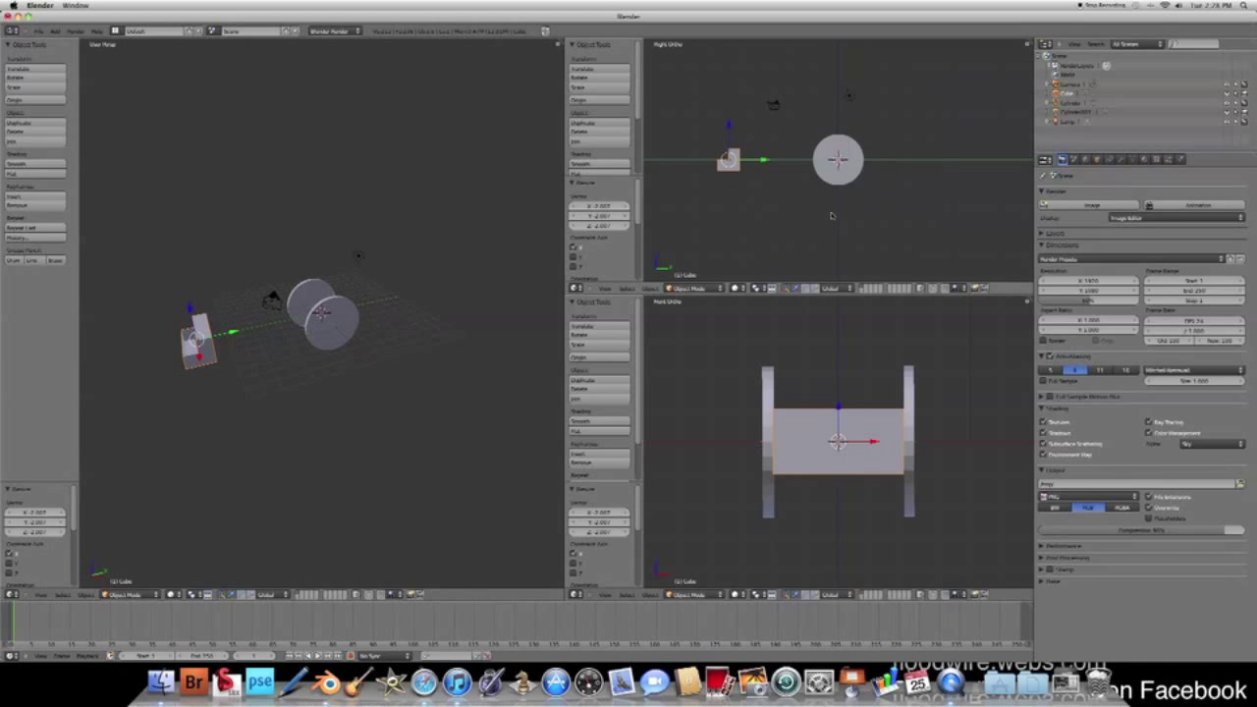
pyautogui.press('g')
pyautogui.press('y')
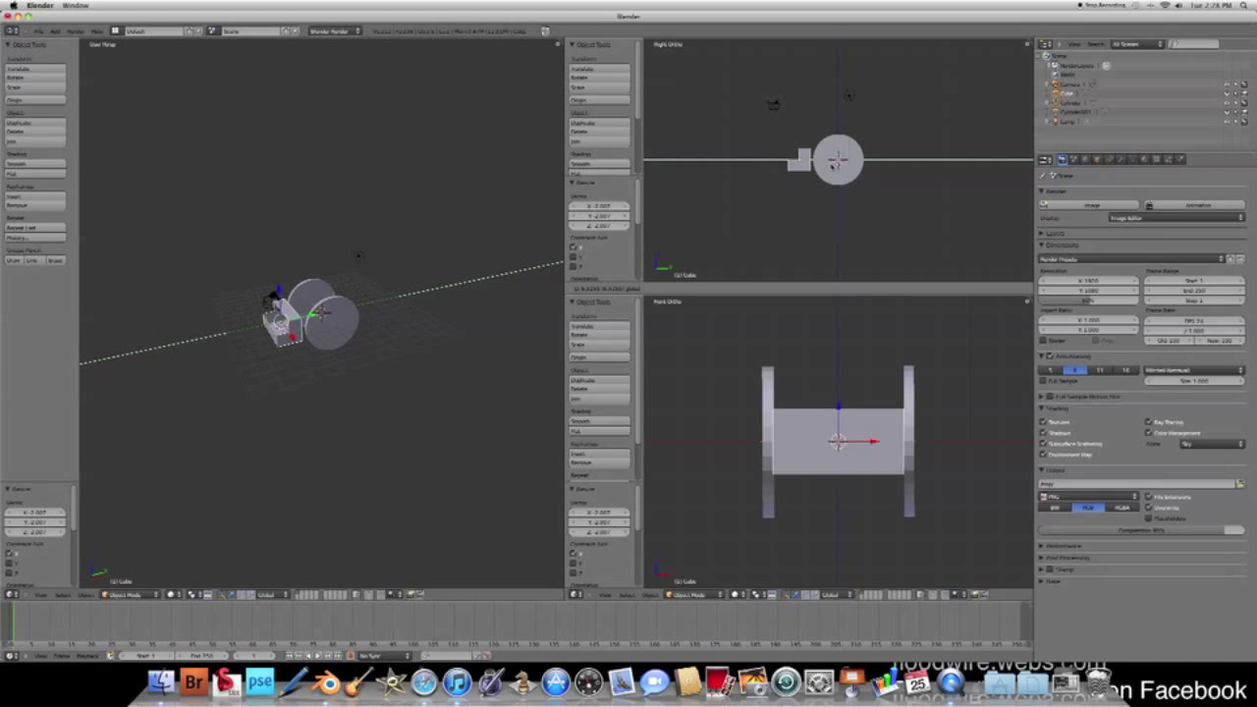
pyautogui.click(821, 165)
pyautogui.scroll(4, 821, 167)
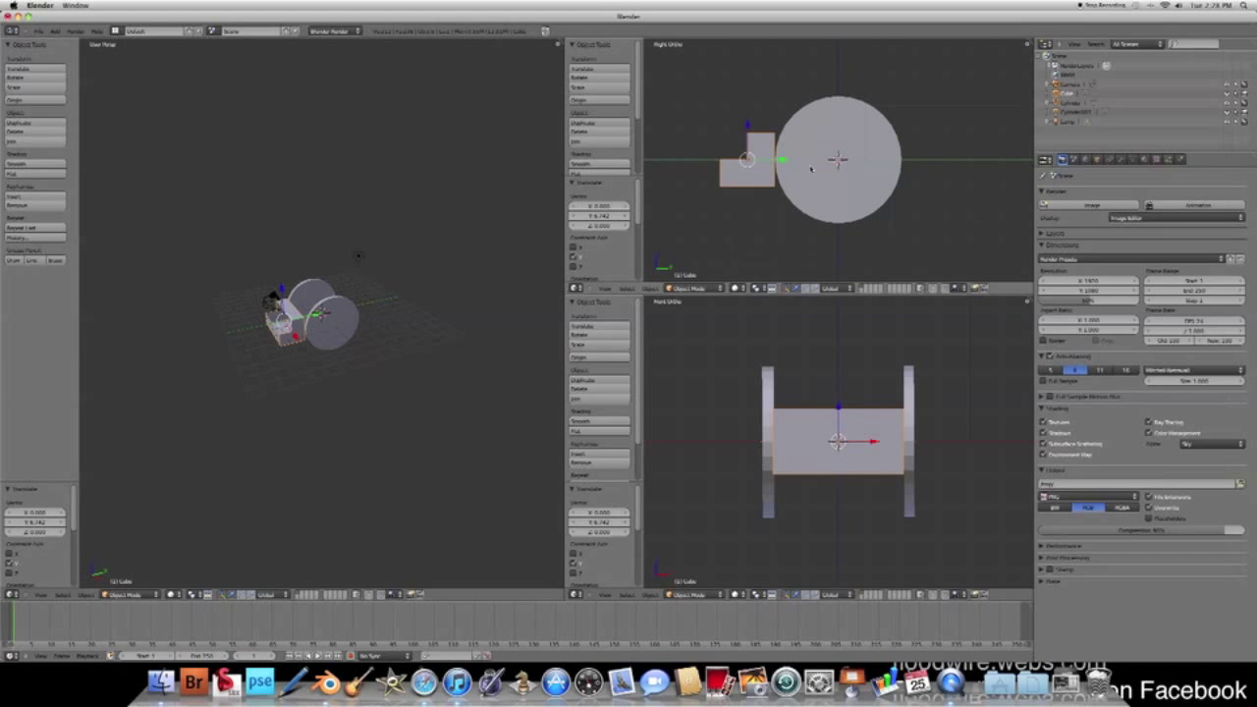
pyautogui.press('s')
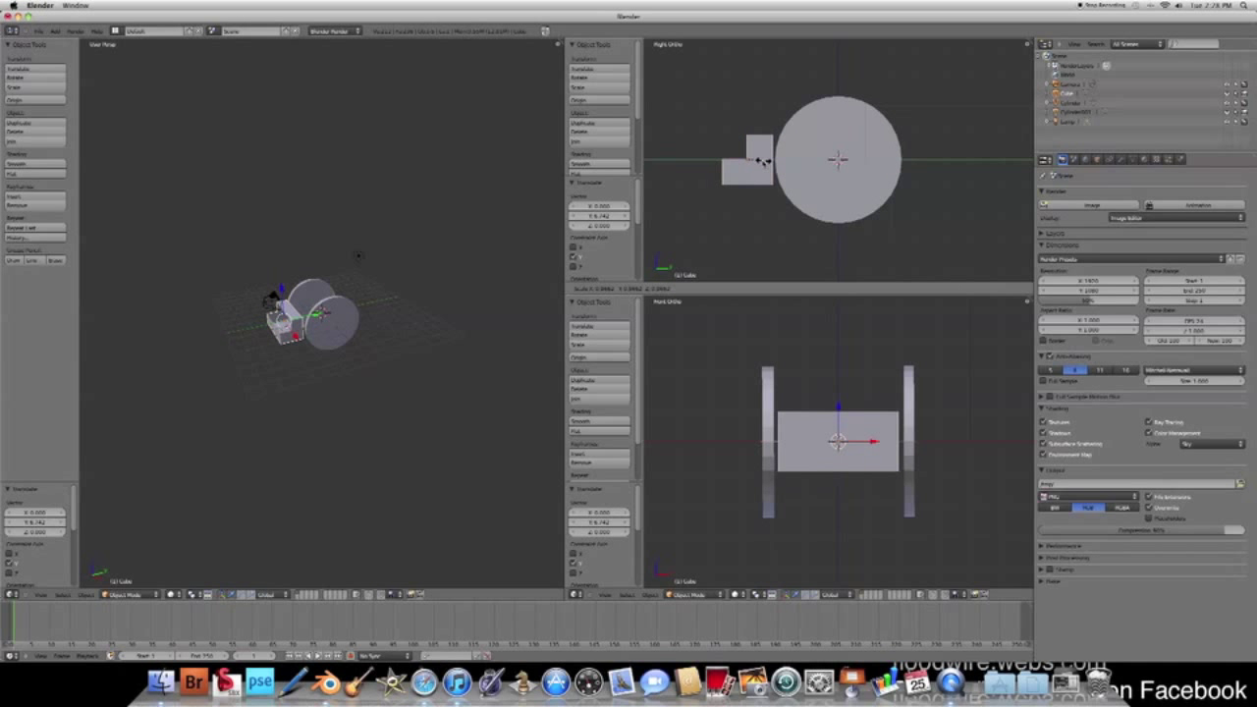
pyautogui.click(758, 165)
# Move the small cube along Y to the wheel rim and stretch it along X across both wheels.
pyautogui.press('g')
pyautogui.press('y')
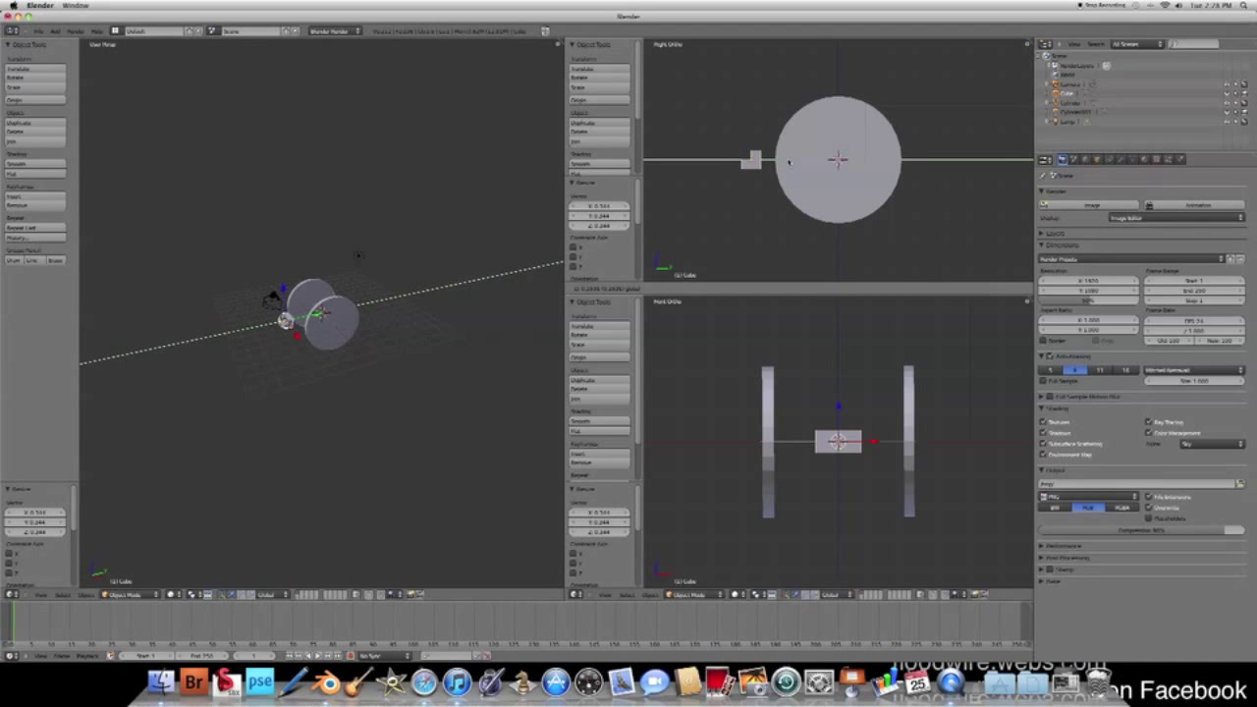
pyautogui.click(803, 162)
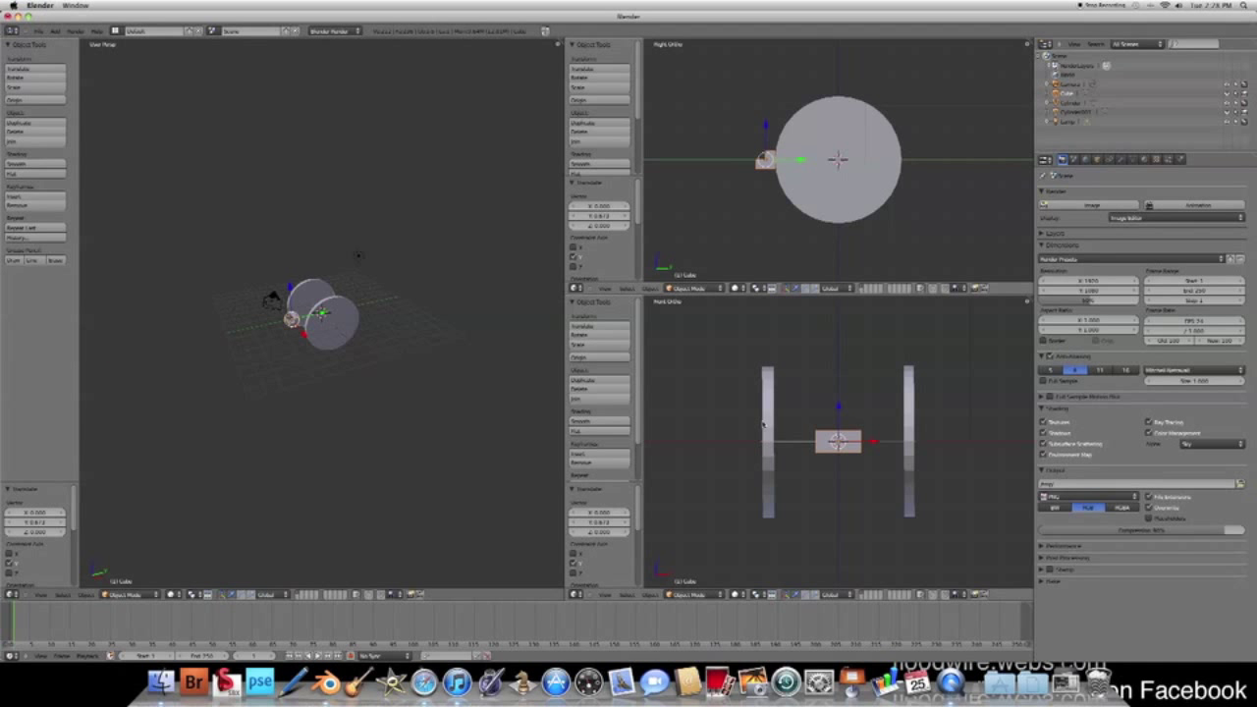
pyautogui.press('s')
pyautogui.press('x')
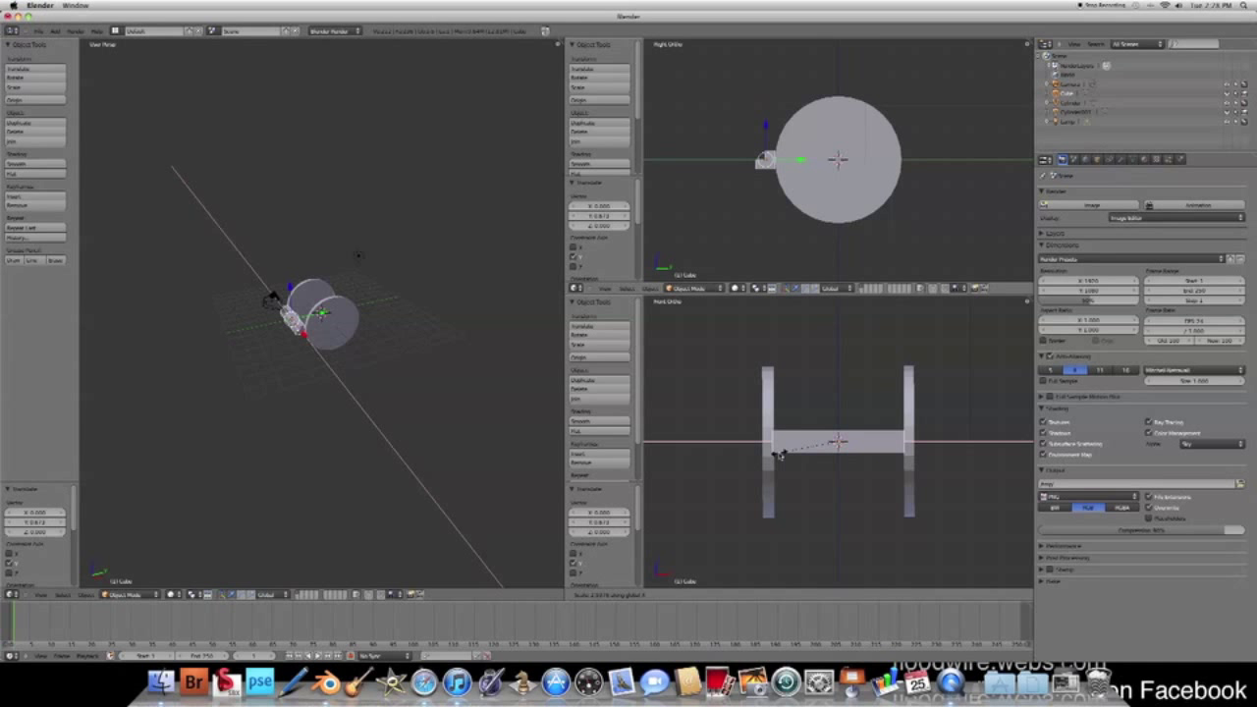
pyautogui.click(781, 455)
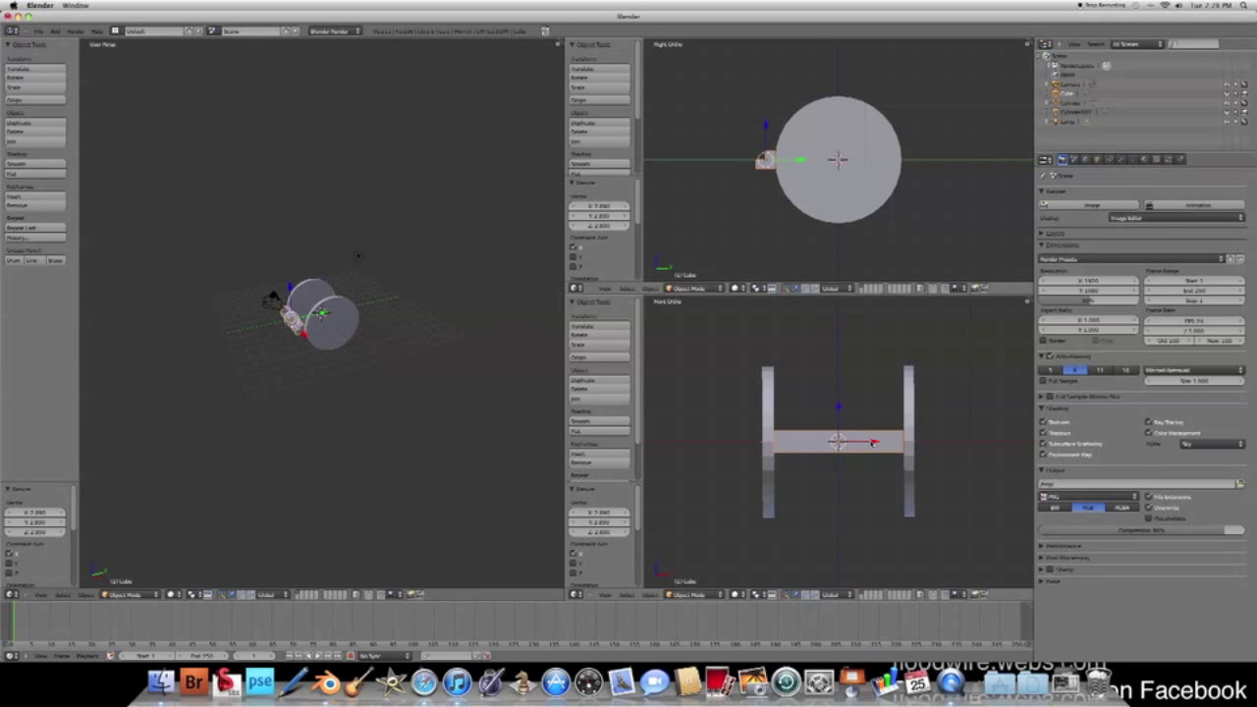
# Nudge the cube slightly along the X axis.
pyautogui.press('g')
pyautogui.press('x')
pyautogui.click(754, 417)
# Darken the cube's diffuse colour in its material settings, then render a still image.
pyautogui.click(1144, 159)
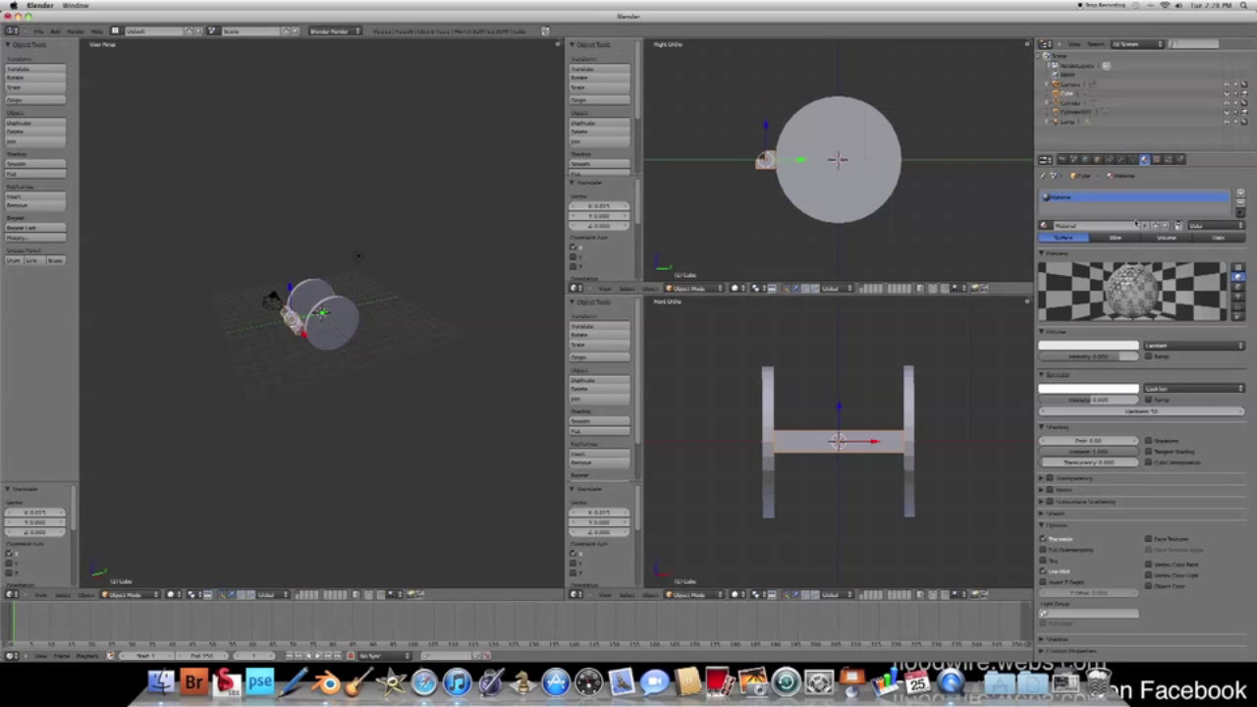
pyautogui.click(1089, 345)
pyautogui.click(1123, 257)
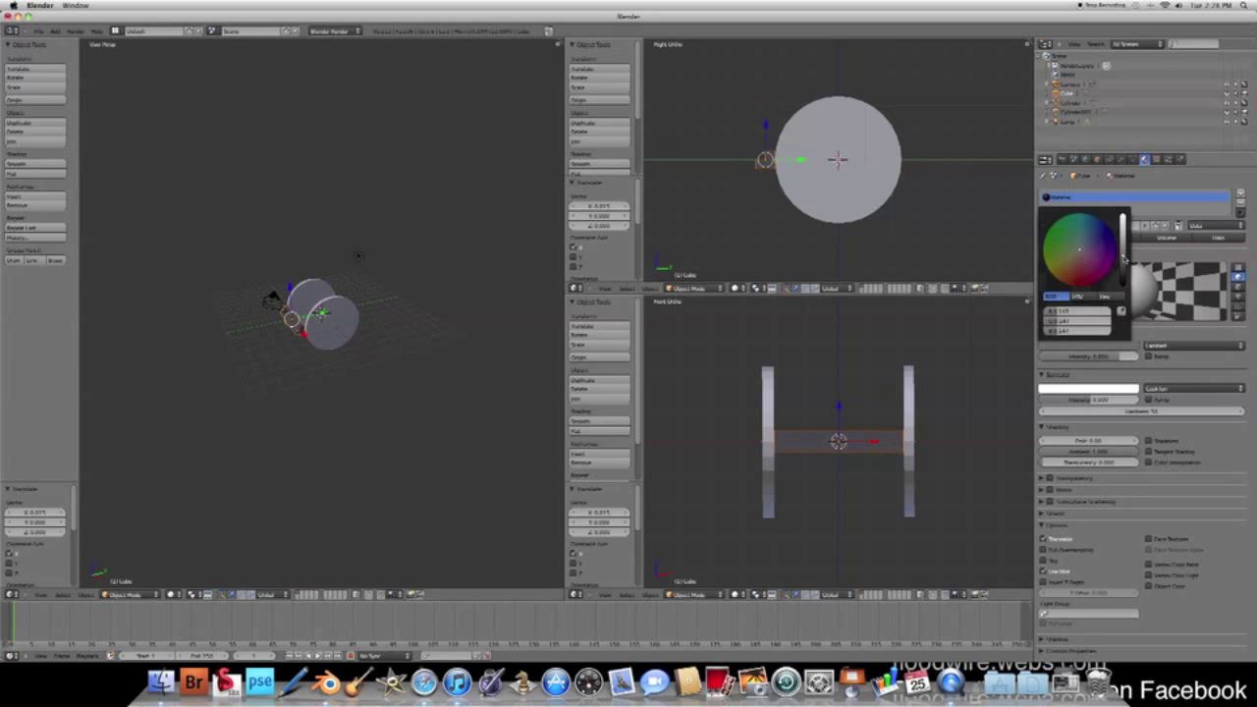
pyautogui.moveTo(1122, 257); pyautogui.dragTo(1123, 279)
pyautogui.click(1063, 159)
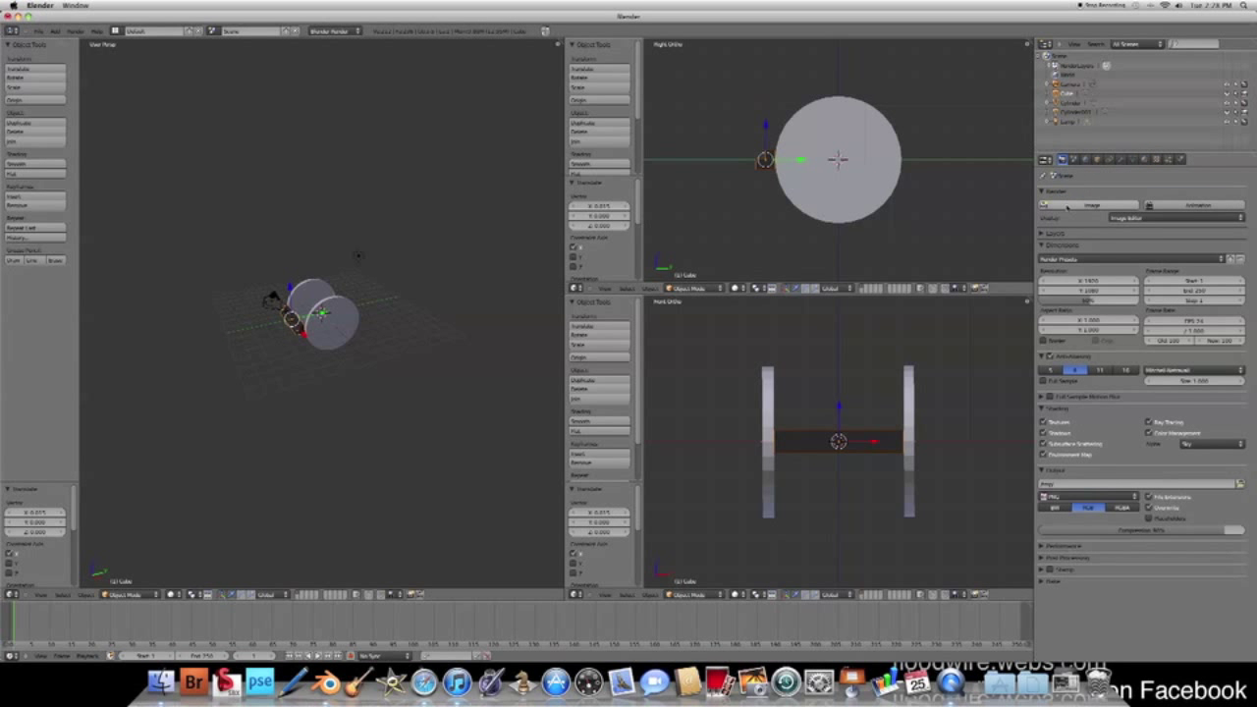
pyautogui.click(1069, 205)
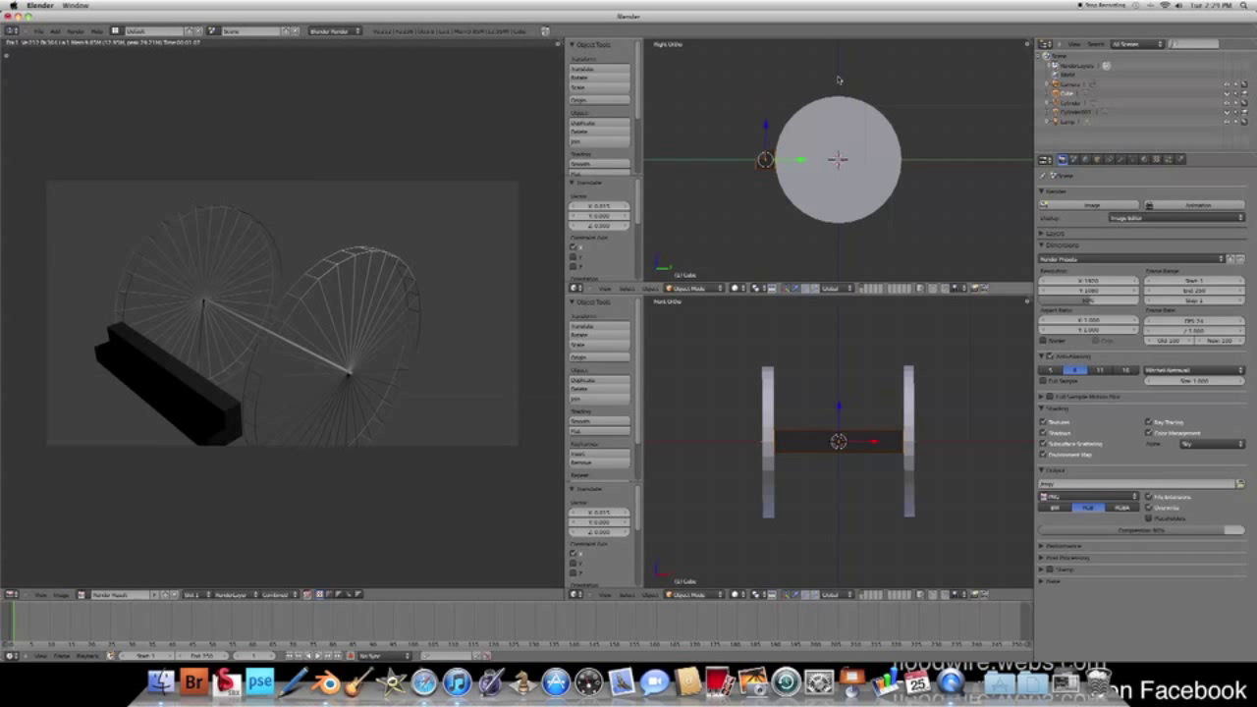
# After the render, switch the selection between the wheel cylinder and the small cube beside it.
pyautogui.rightClick(822, 120)
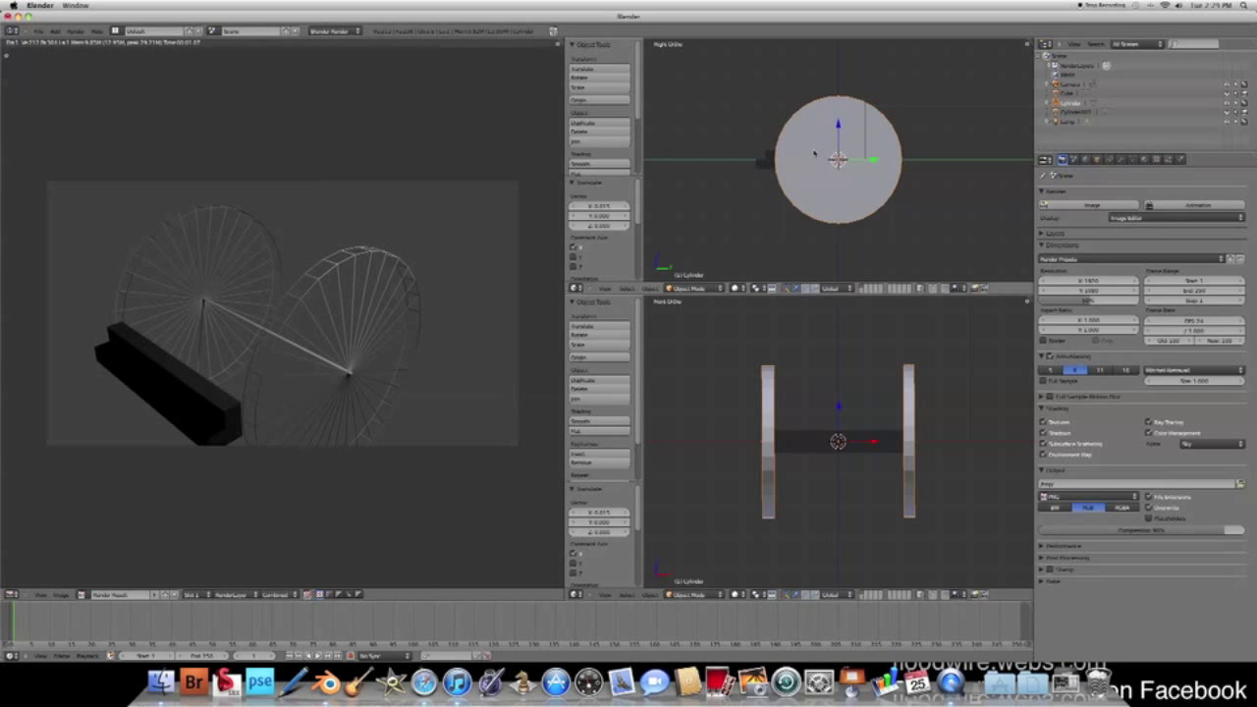
pyautogui.rightClick(814, 153)
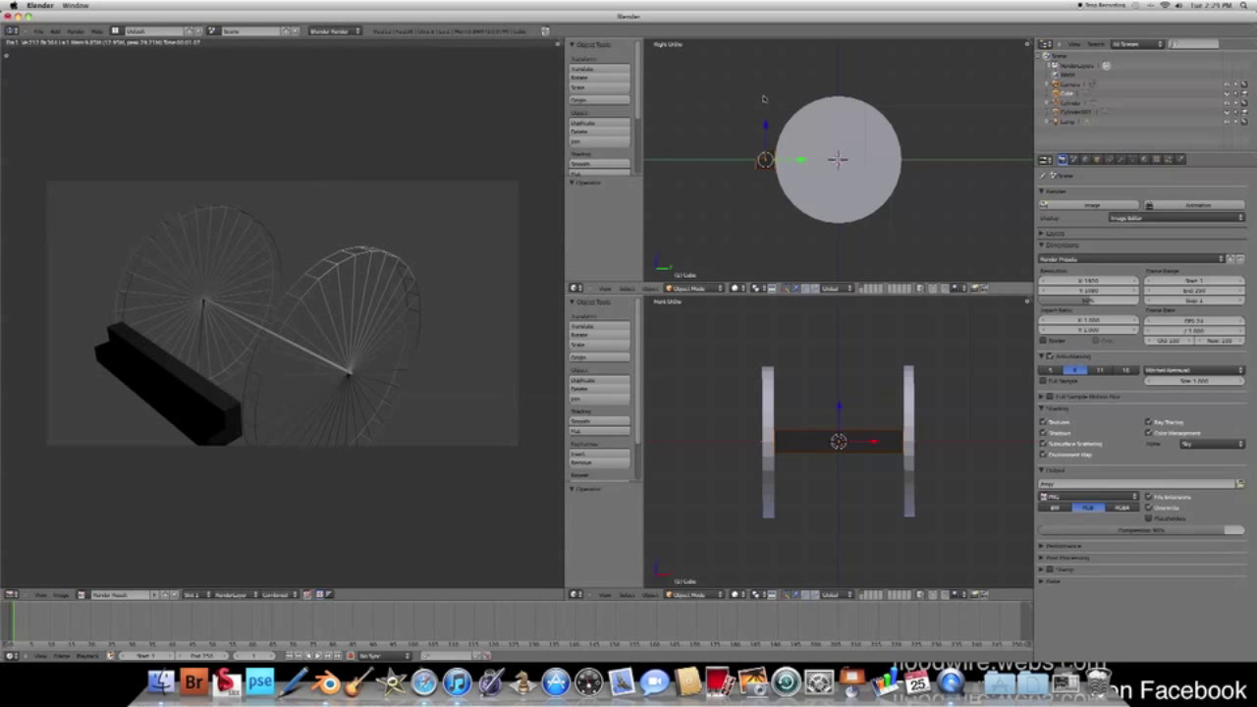
pyautogui.scroll(2, 784, 181)
pyautogui.rightClick(792, 176)
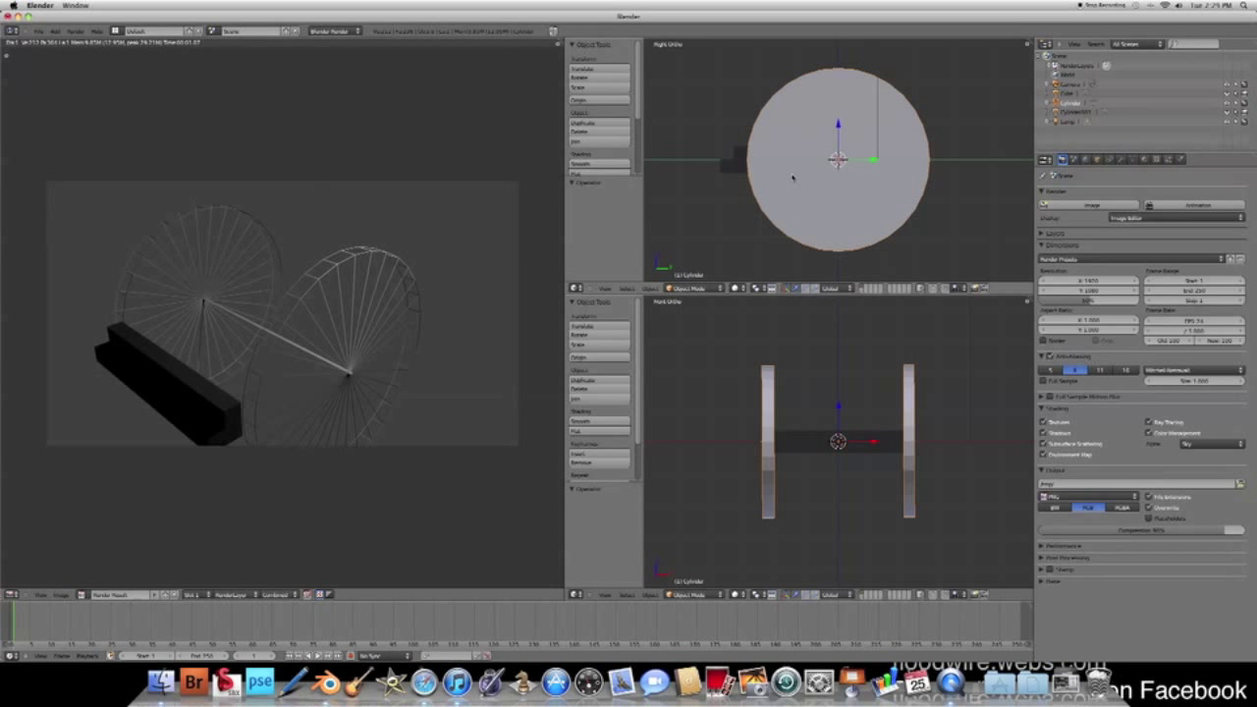
pyautogui.keyDown('shift'); pyautogui.rightClick(729, 167); pyautogui.keyUp('shift')
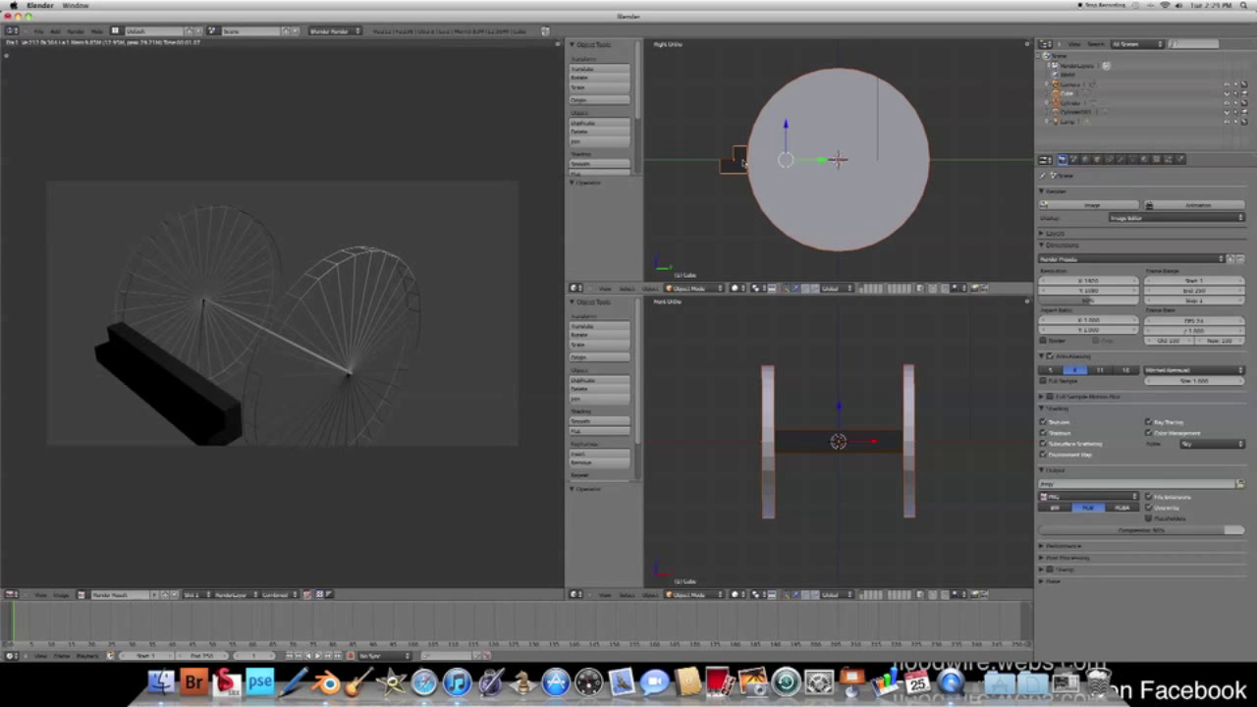
# Show both the side and front views as wireframe, then return to Object Mode.
pyautogui.press('Tab')
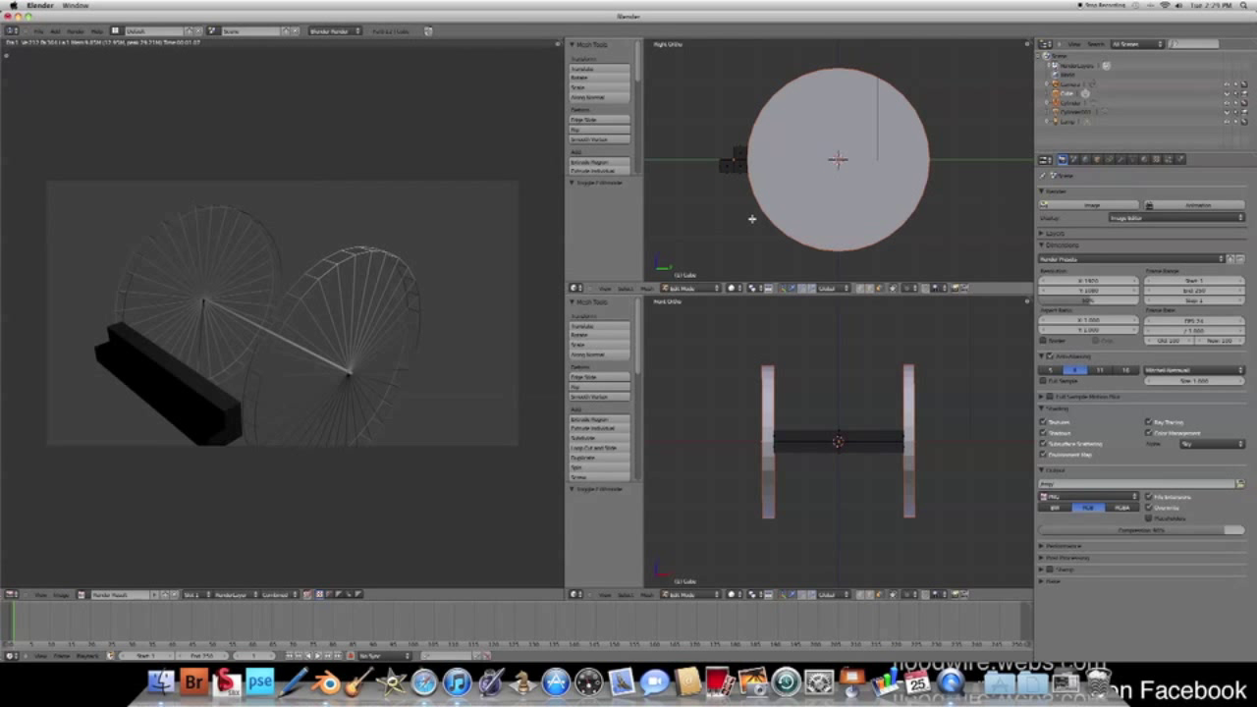
pyautogui.press('z')
pyautogui.scroll(1, 714, 168)
pyautogui.scroll(2, 707, 164)
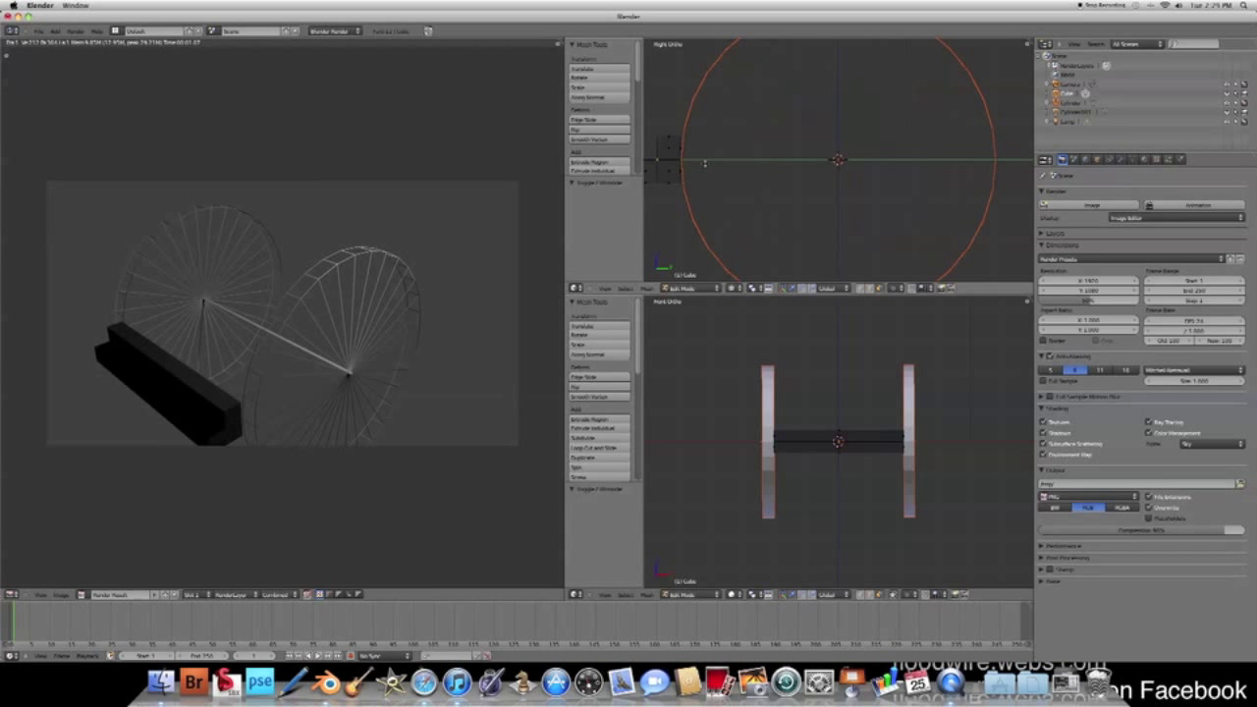
pyautogui.press('z')
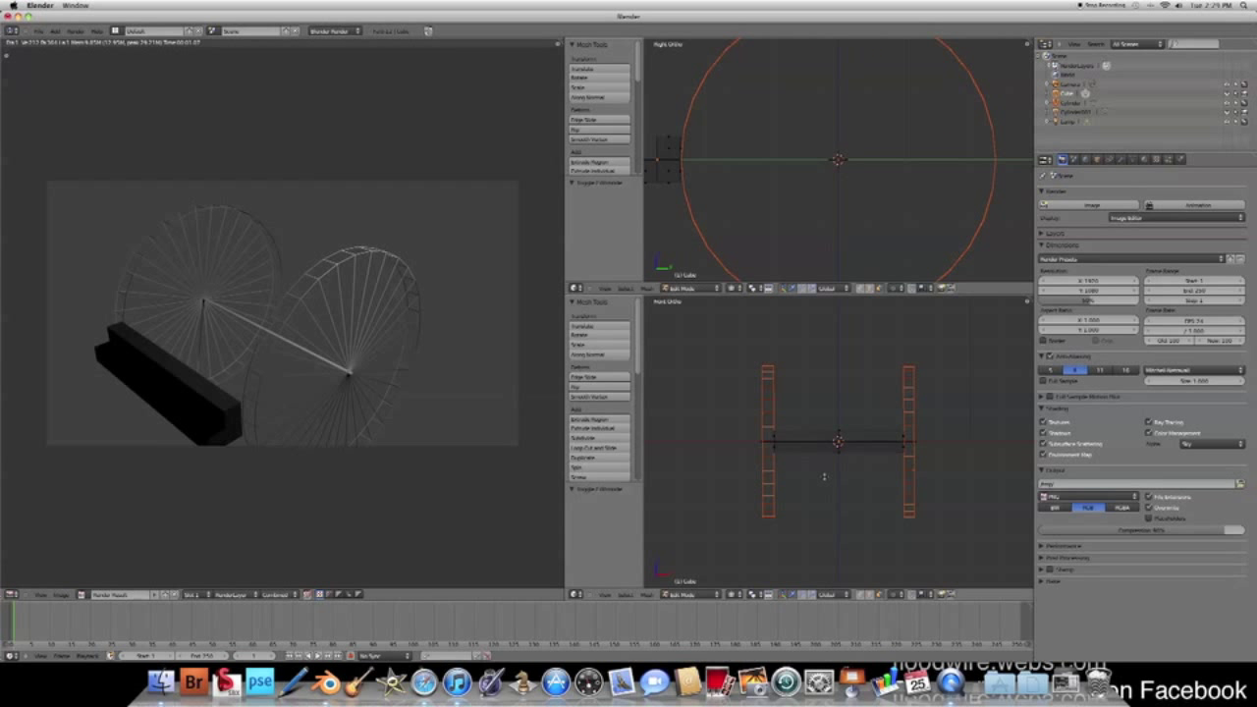
pyautogui.scroll(3, 880, 505)
pyautogui.scroll(2, 880, 505)
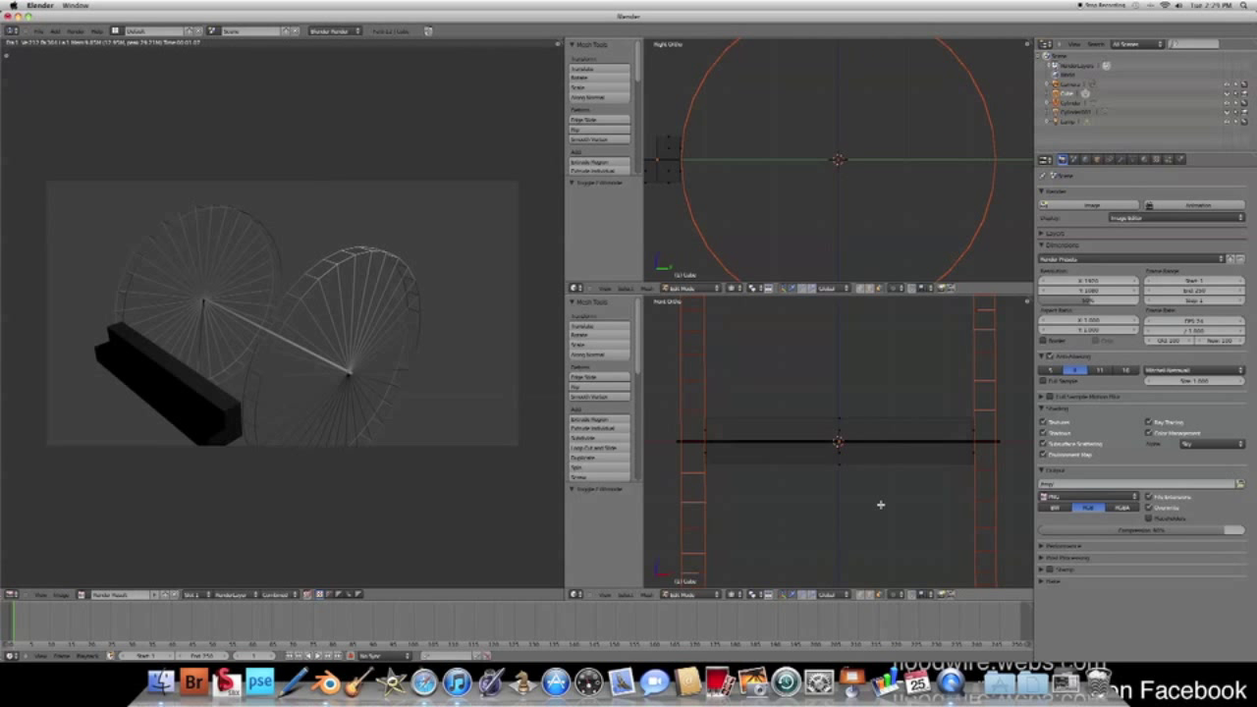
pyautogui.click(690, 288)
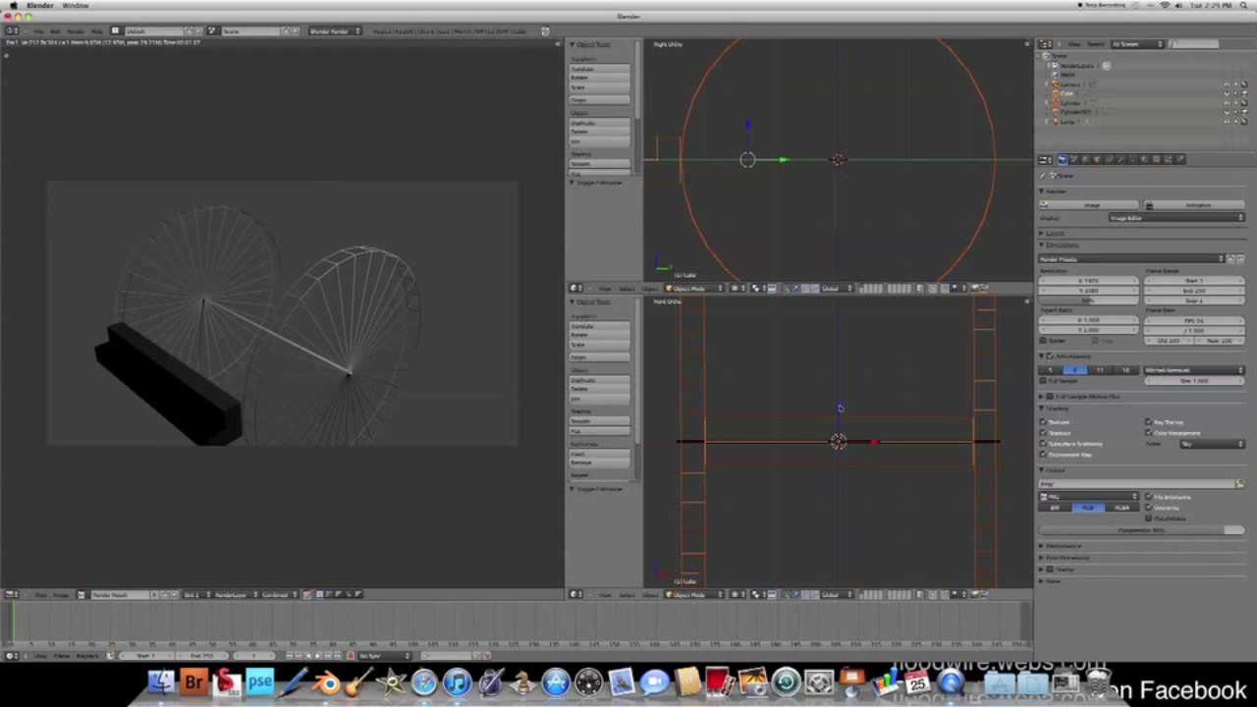
# Undo a stray move, raise the axle slightly along Z, then select the wheel cylinder.
pyautogui.moveTo(840, 408); pyautogui.dragTo(840, 403)
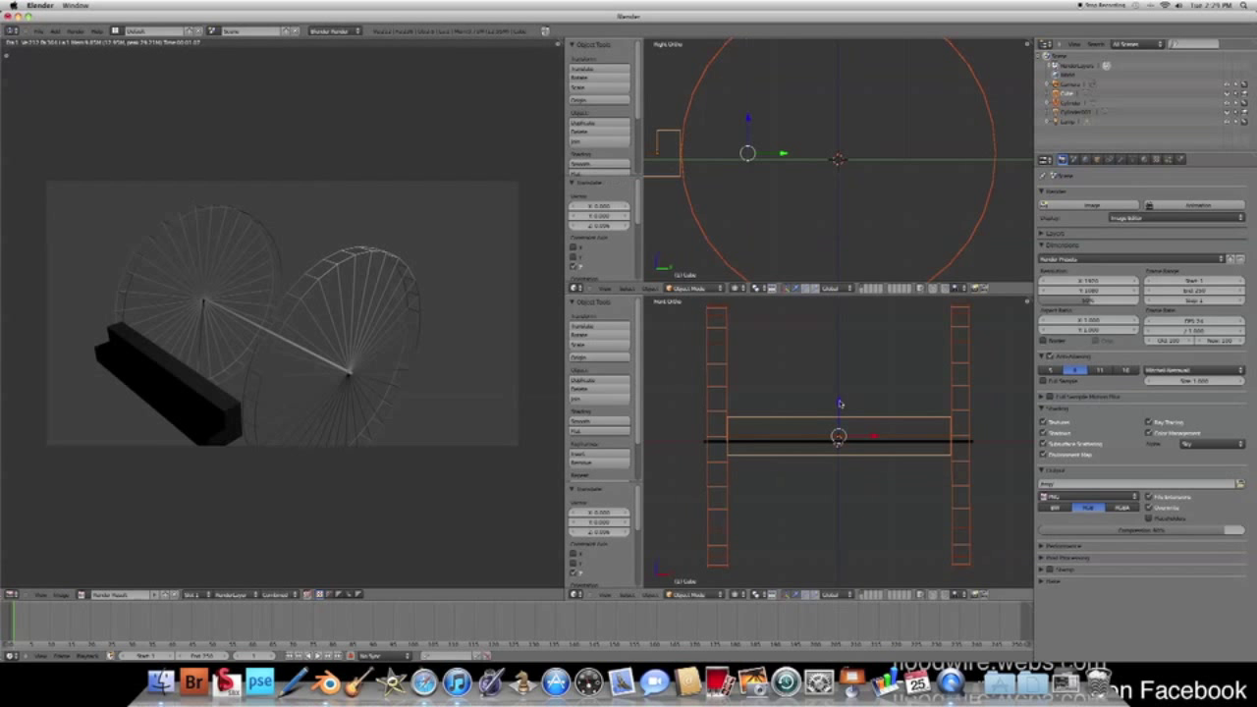
pyautogui.hotkey('ctrl', 'z')
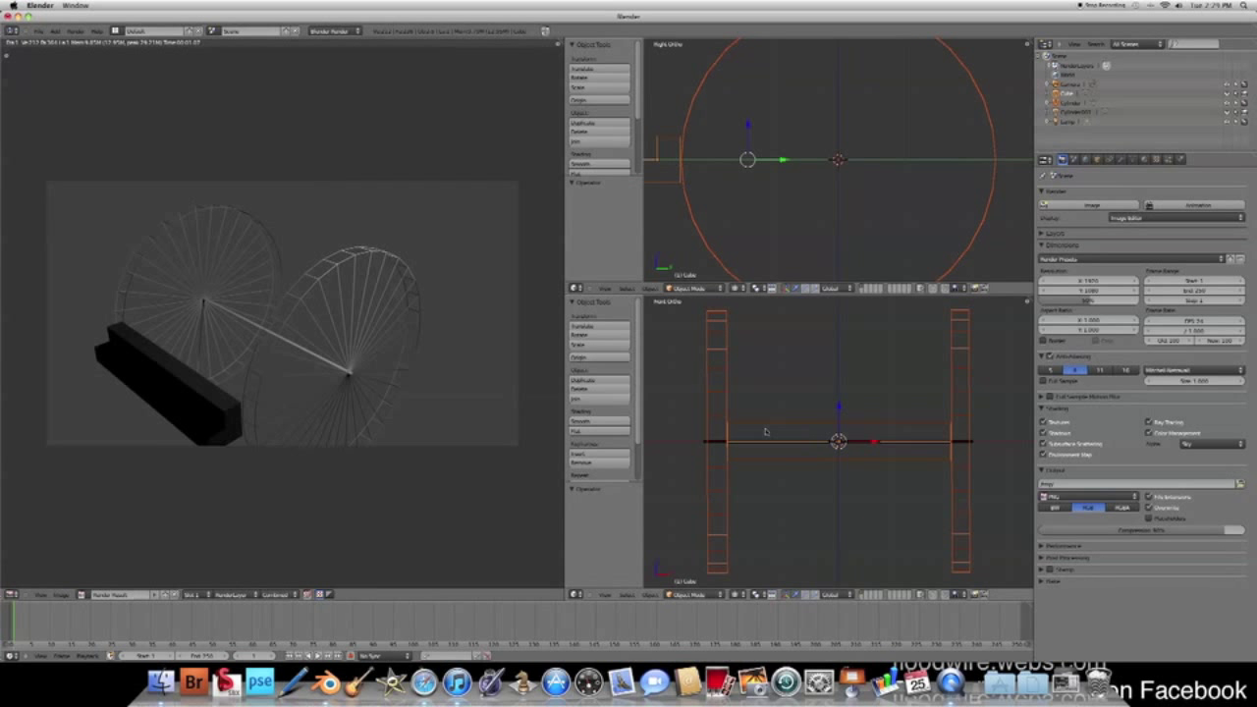
pyautogui.rightClick(797, 428)
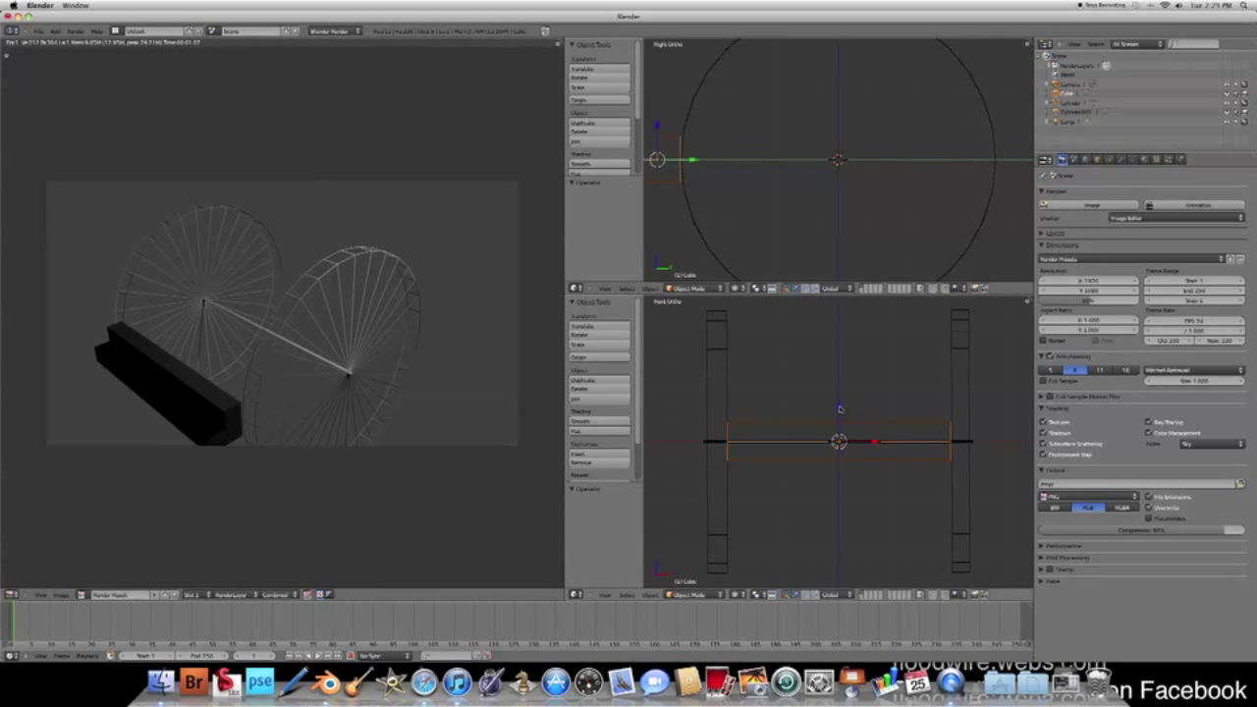
pyautogui.scroll(2, 840, 409)
pyautogui.rightClick(699, 417)
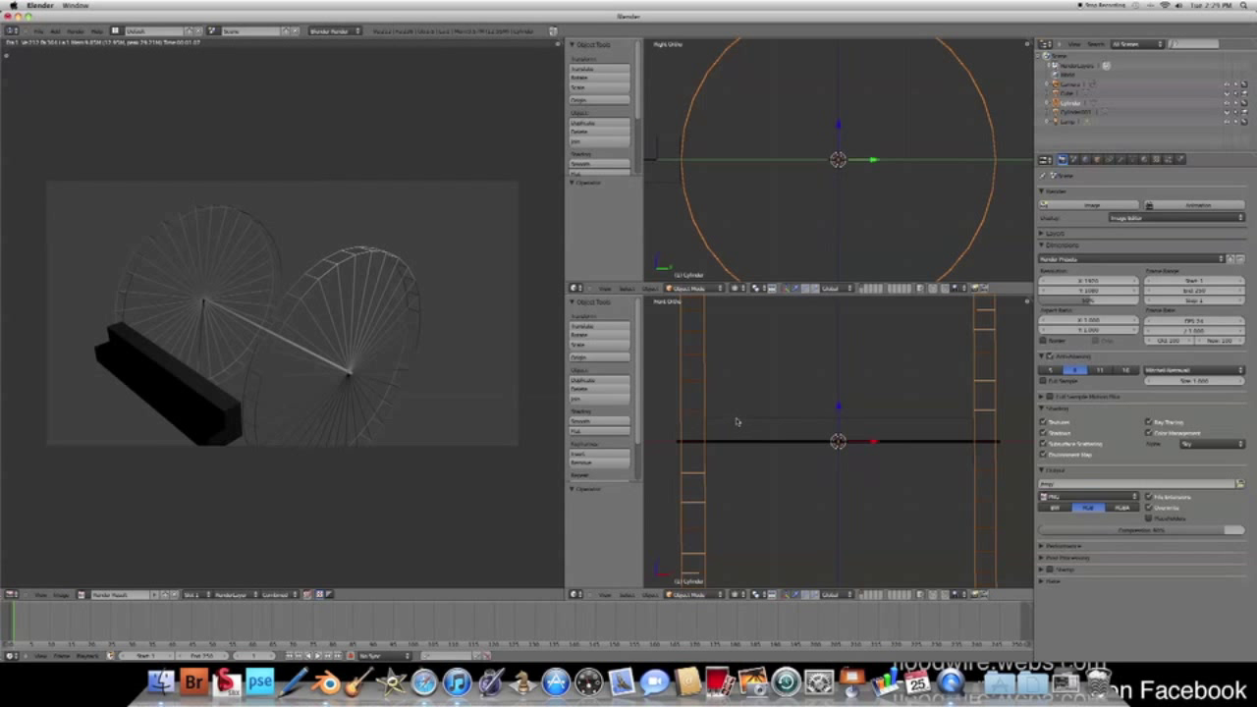
pyautogui.rightClick(737, 425)
pyautogui.press('g')
pyautogui.press('z')
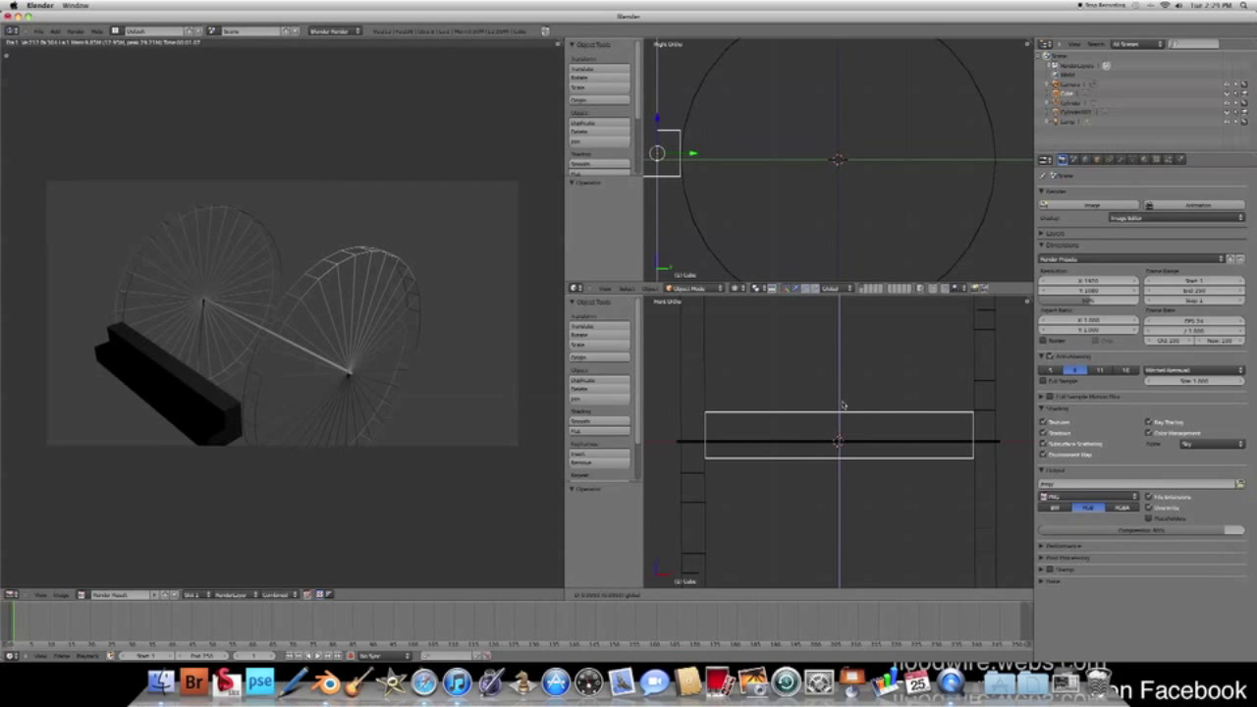
pyautogui.click(843, 403)
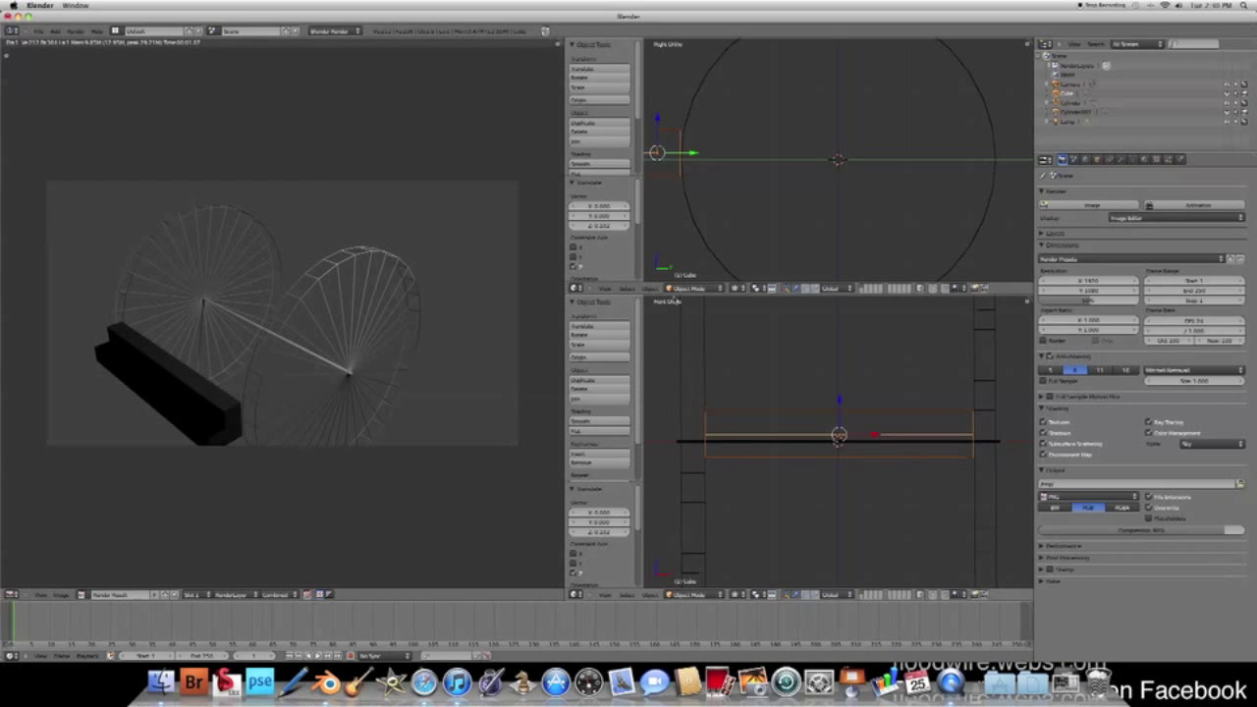
pyautogui.rightClick(691, 221)
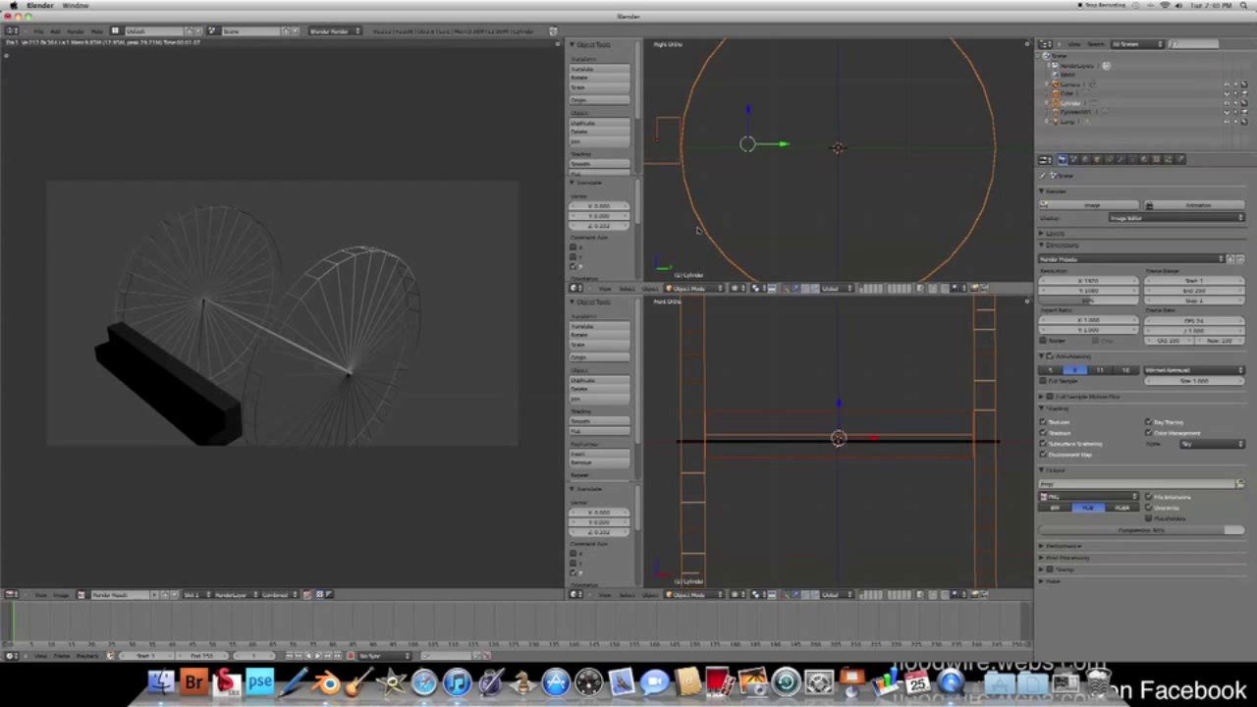
# Vertex-parent the car cube to vertices at both ends of the wheel, then return to Object Mode.
pyautogui.press('Tab')
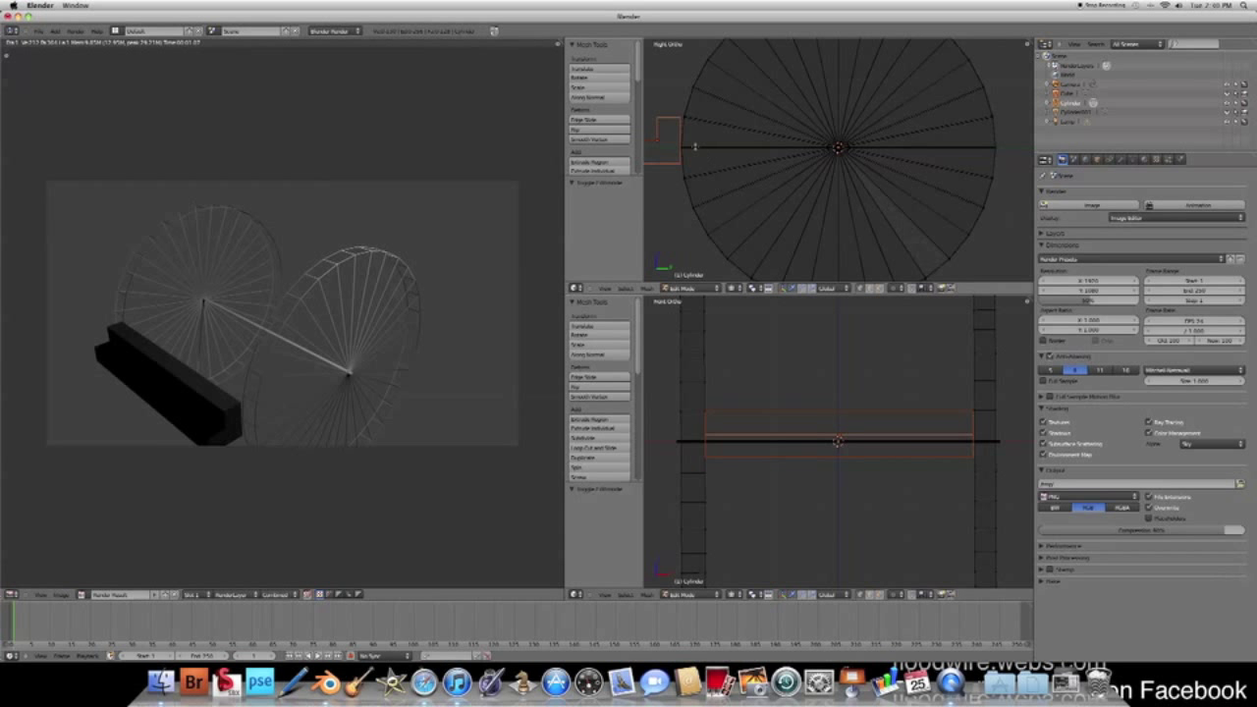
pyautogui.click(704, 411)
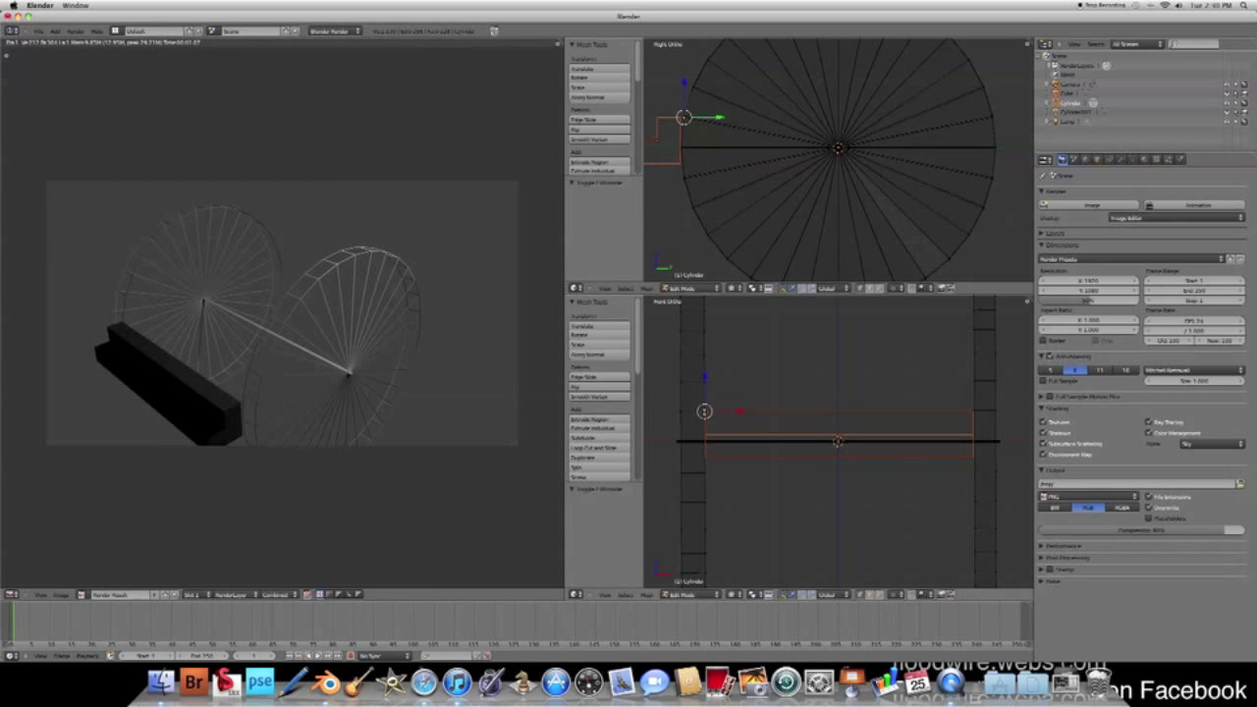
pyautogui.hotkey('ctrl', 'p')
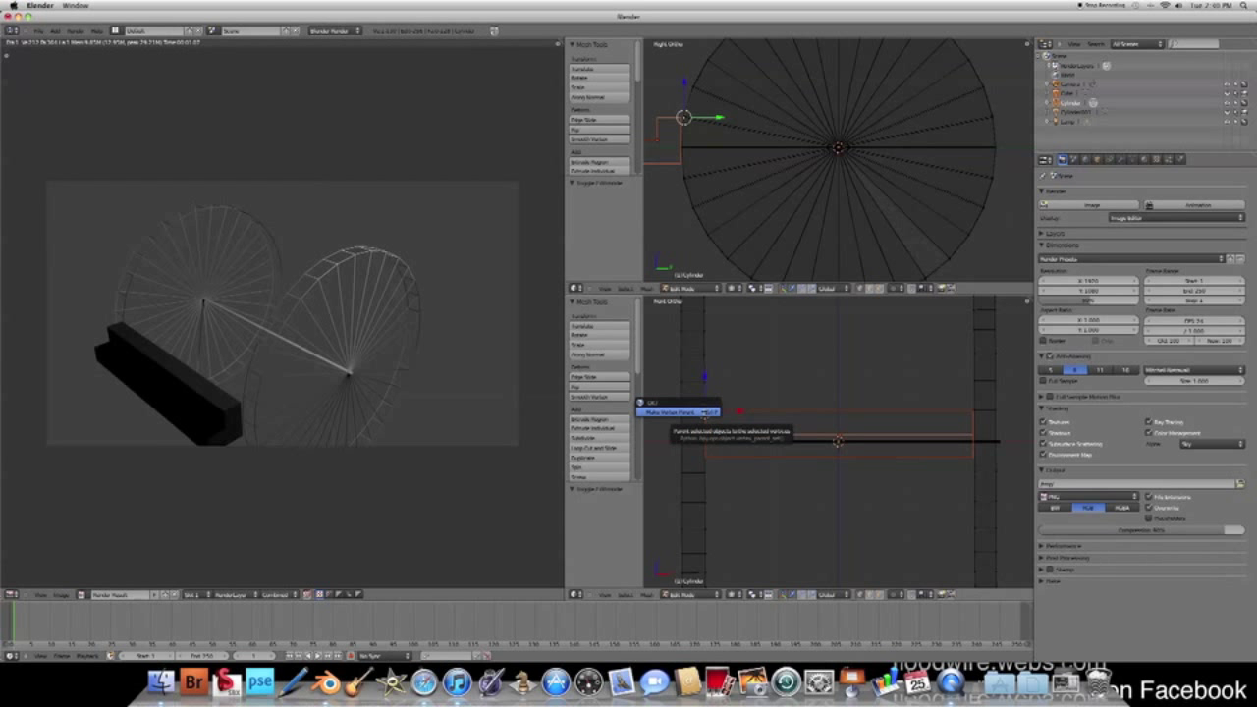
pyautogui.click(704, 414)
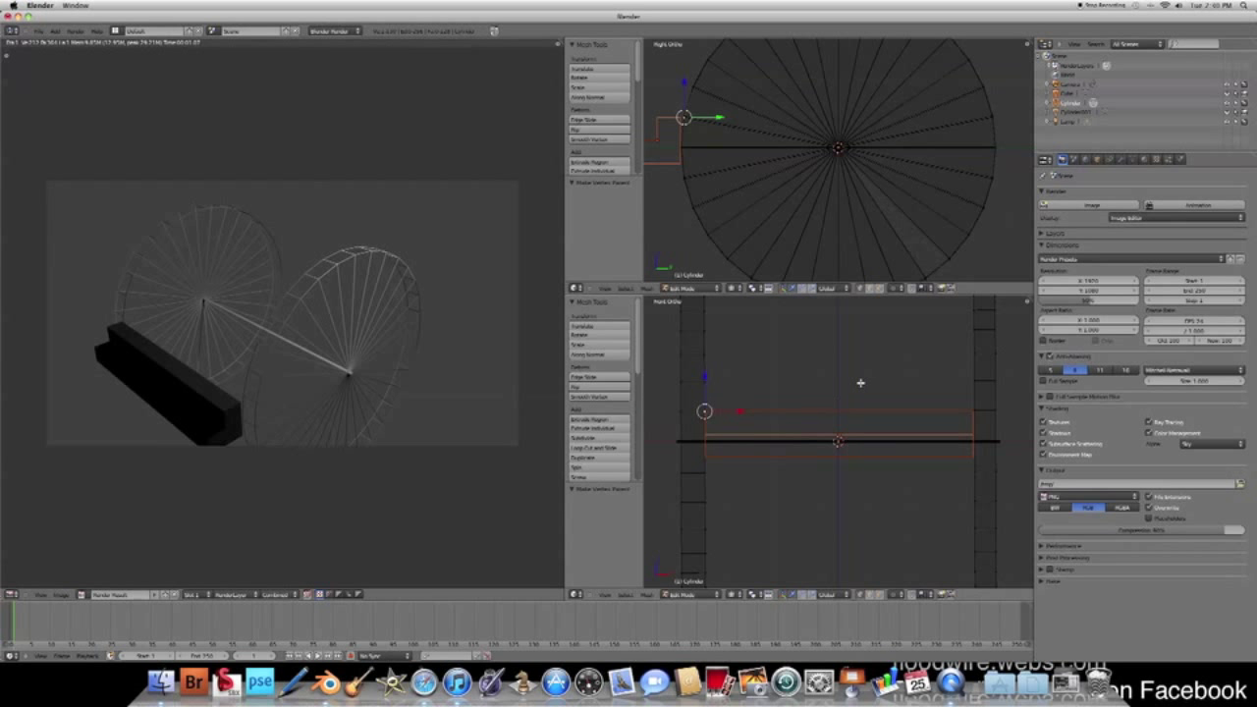
pyautogui.rightClick(974, 411)
pyautogui.hotkey('ctrl', 'p')
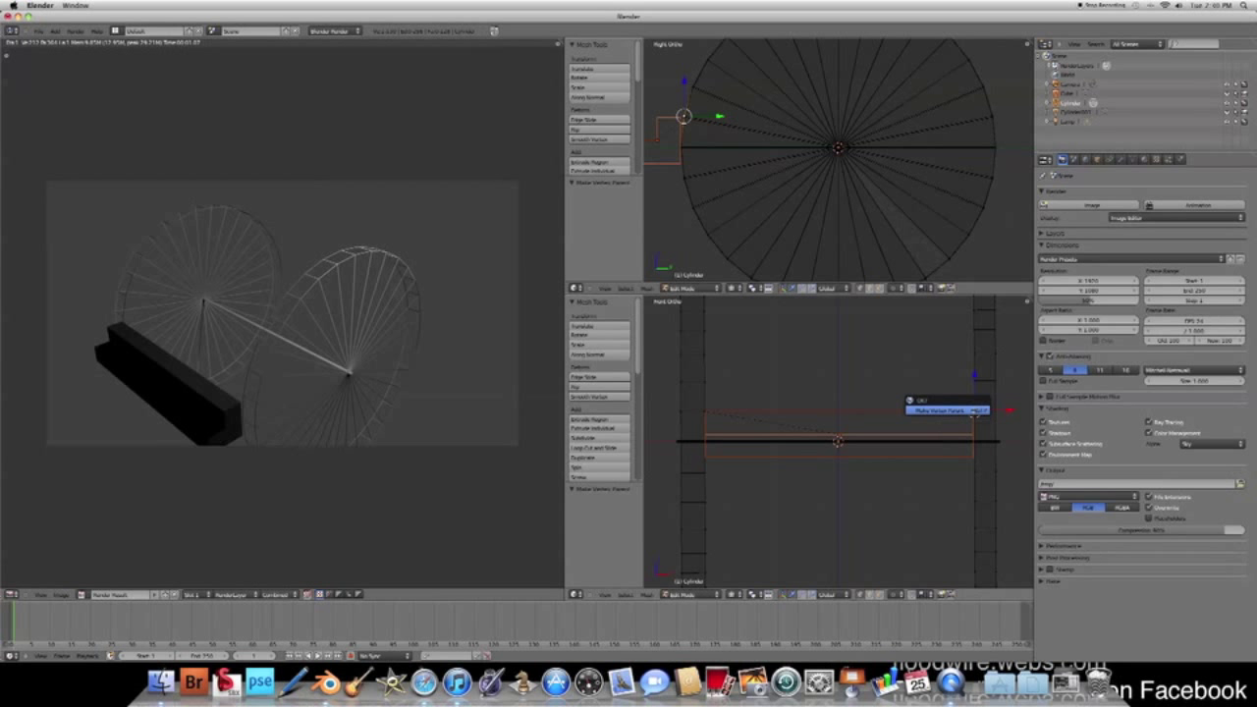
pyautogui.click(975, 410)
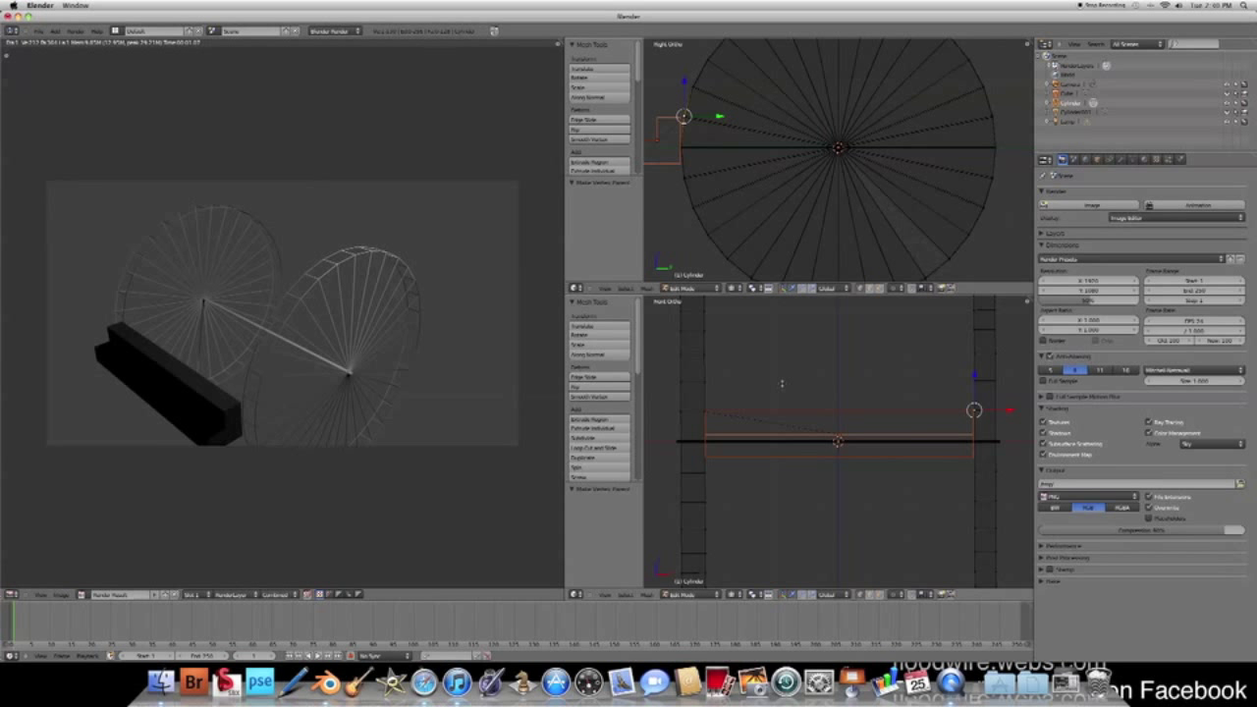
pyautogui.click(693, 287)
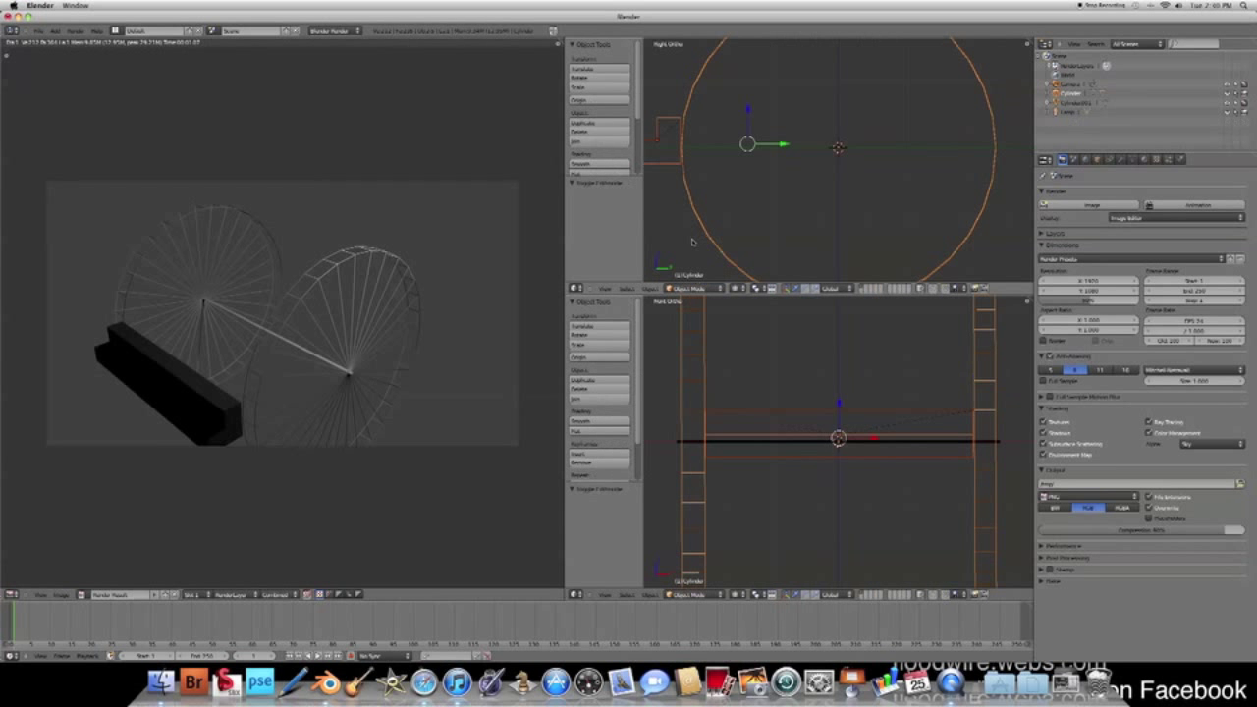
pyautogui.scroll(-3, 692, 243)
pyautogui.rightClick(765, 207)
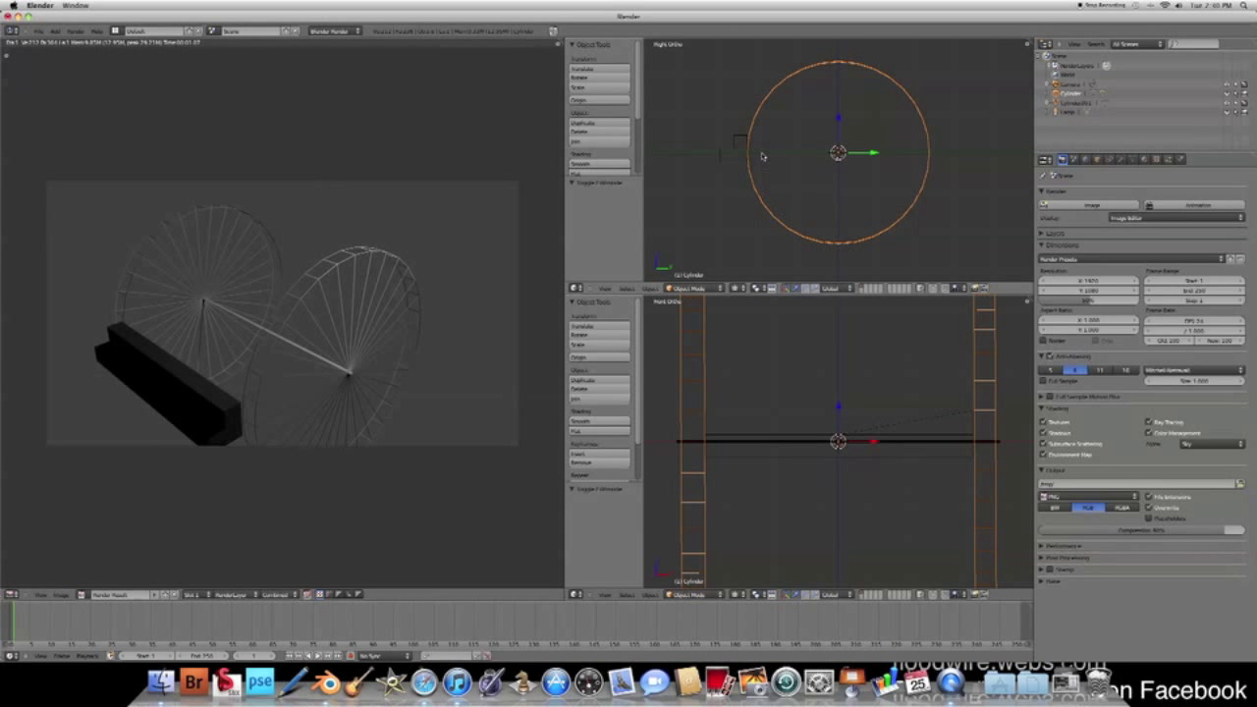
# Rotate the wheel cylinder, then reselect it after briefly selecting the car cube.
pyautogui.press('r')
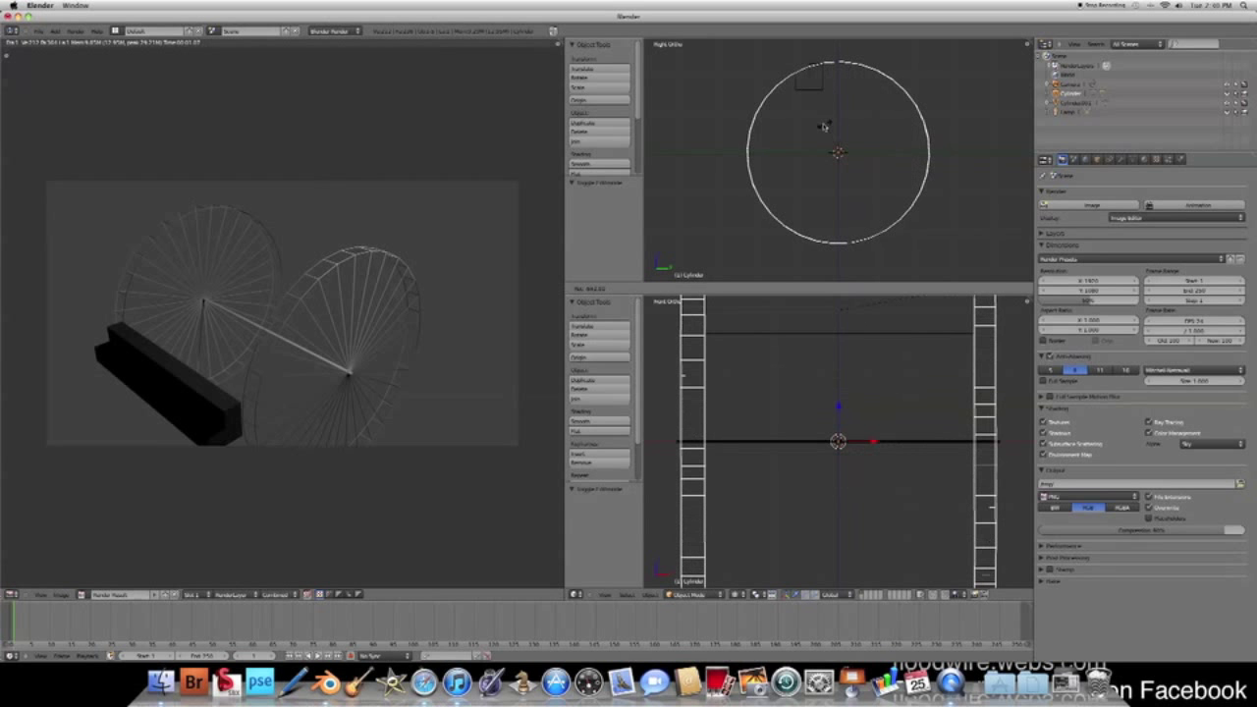
pyautogui.click(783, 162)
pyautogui.scroll(-3, 783, 163)
pyautogui.scroll(1, 770, 185)
pyautogui.scroll(3, 772, 180)
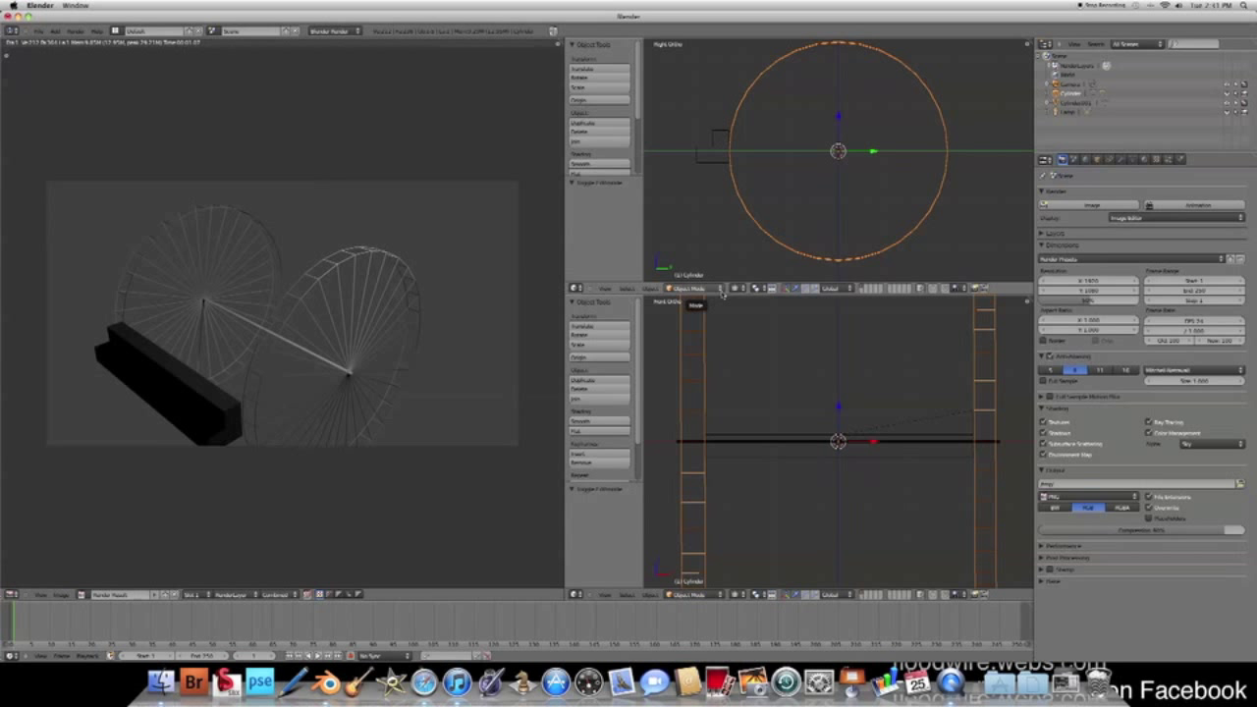
pyautogui.rightClick(713, 136)
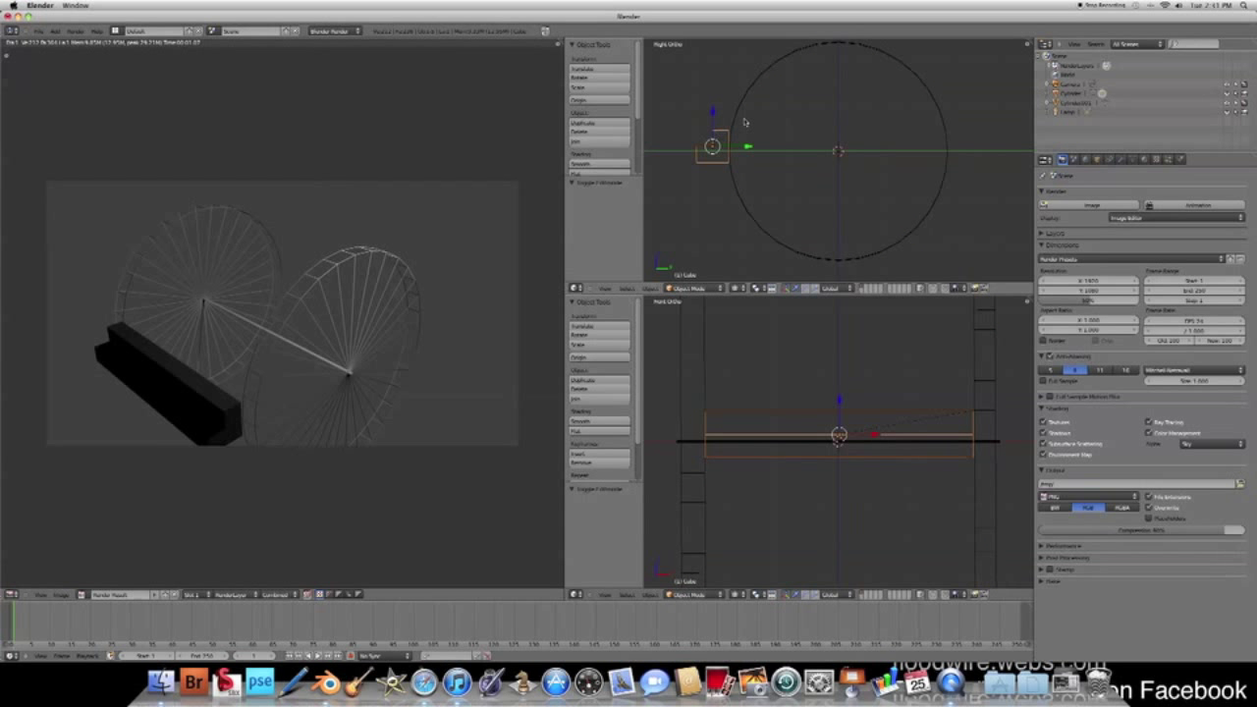
pyautogui.rightClick(732, 135)
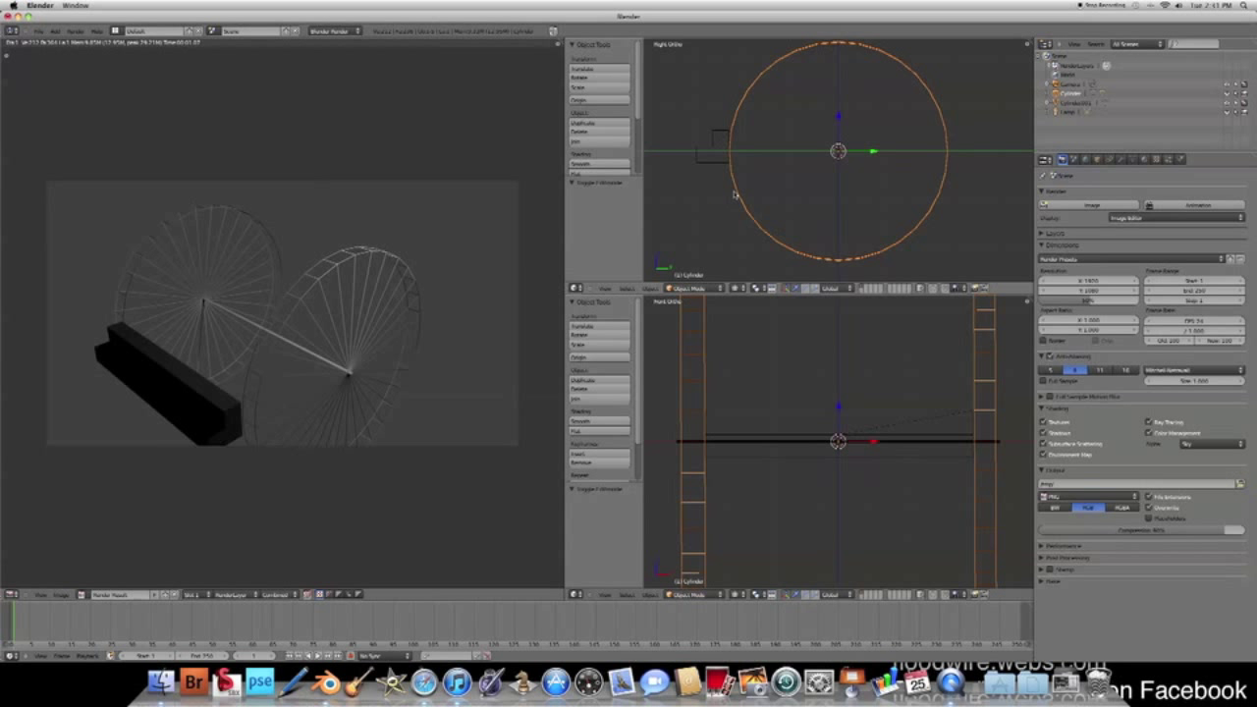
# Try rescaling the wheel, cancelling twice, then turn it and enlarge it.
pyautogui.press('s')
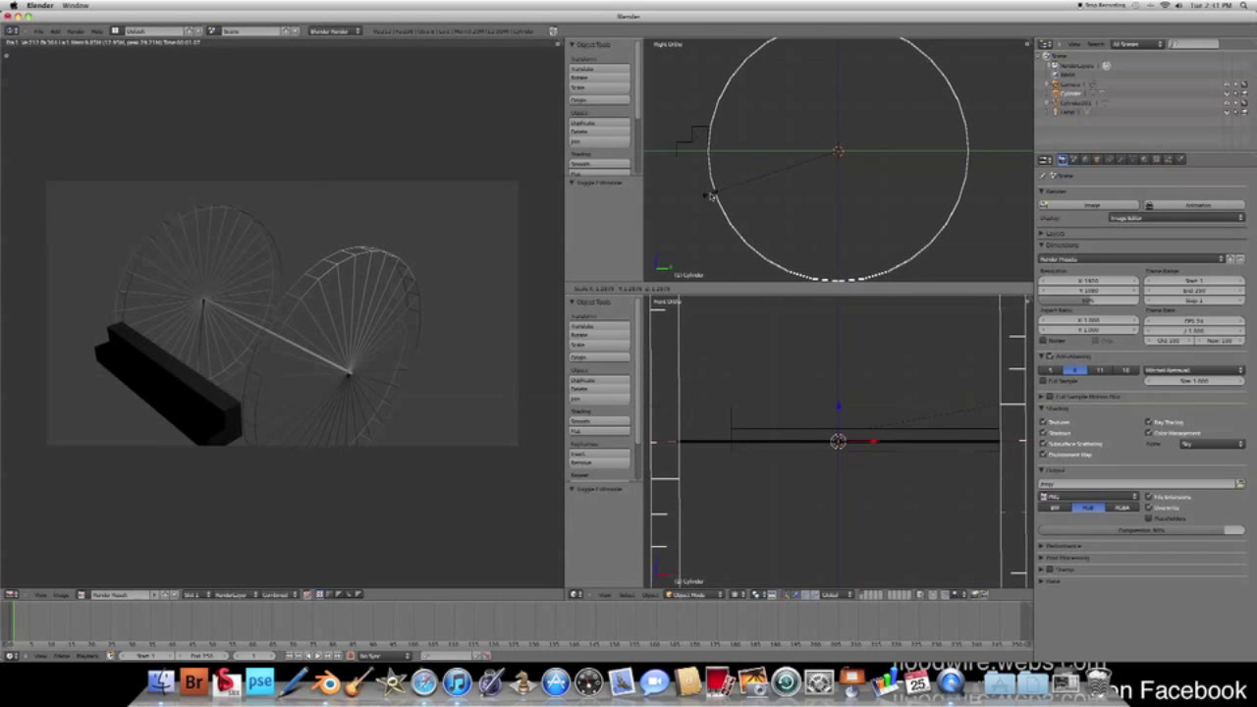
pyautogui.press('Escape')
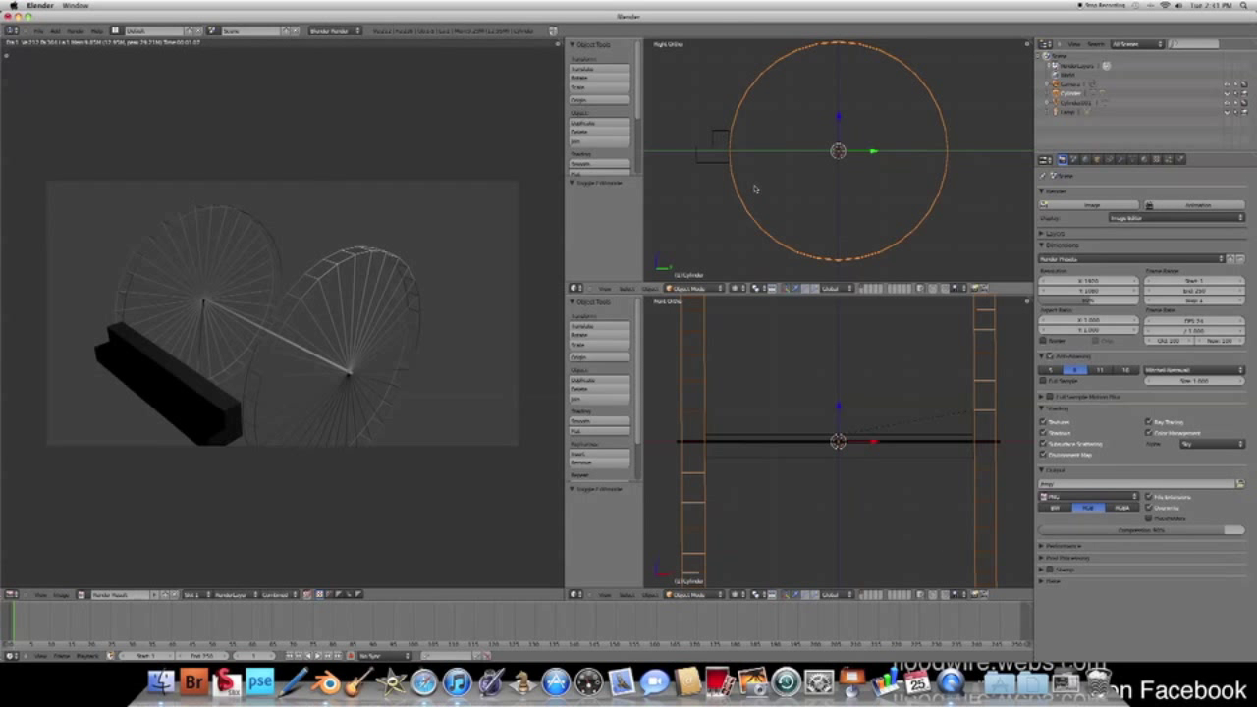
pyautogui.press('s')
pyautogui.press('Escape')
pyautogui.press('r')
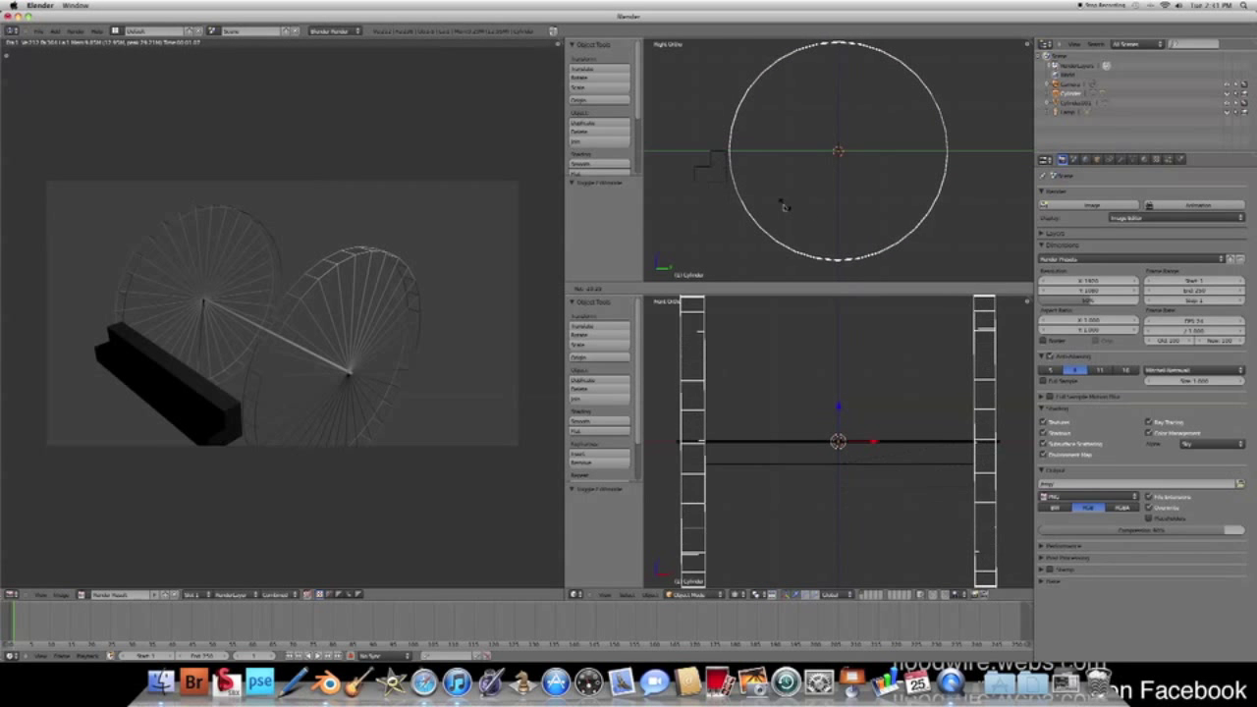
pyautogui.press('a')
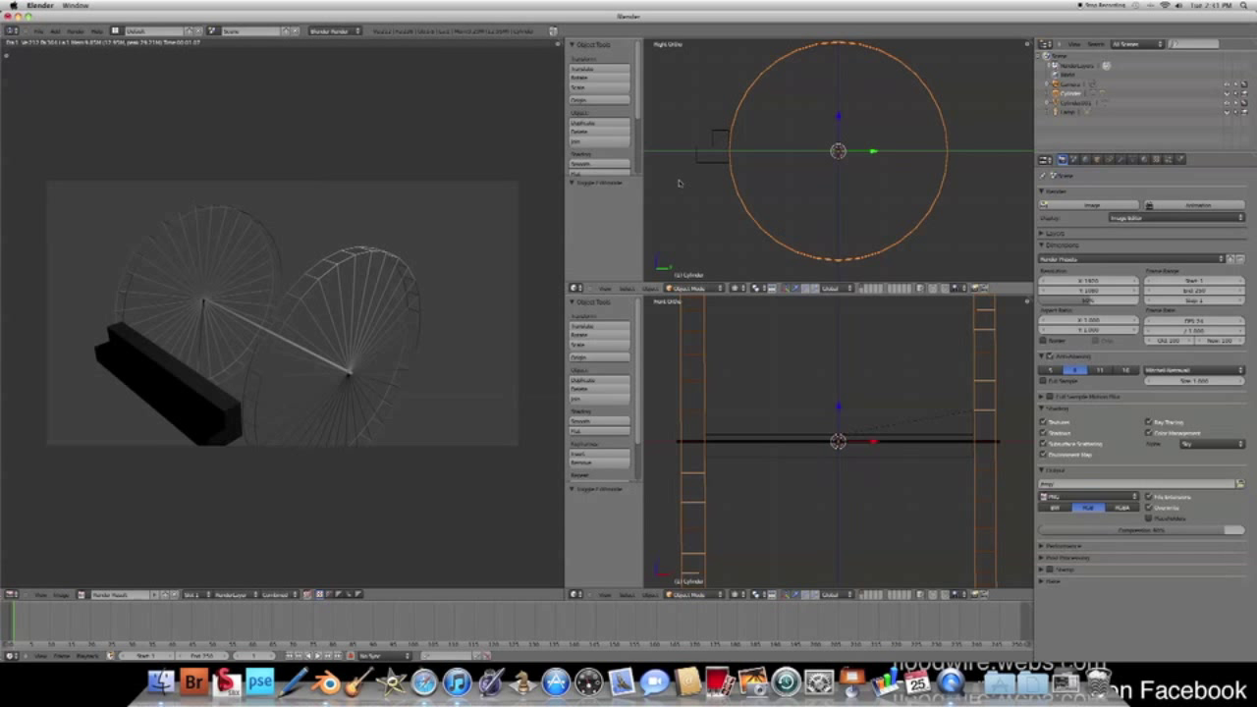
pyautogui.press('s')
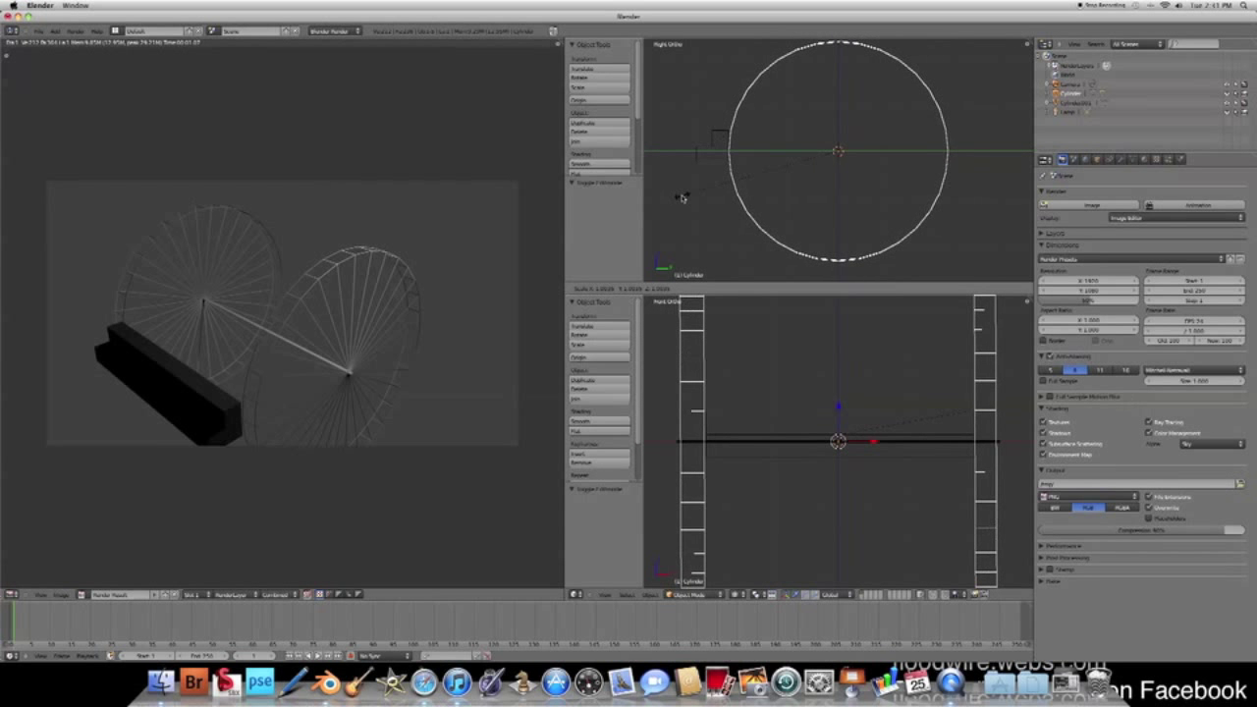
pyautogui.click(684, 195)
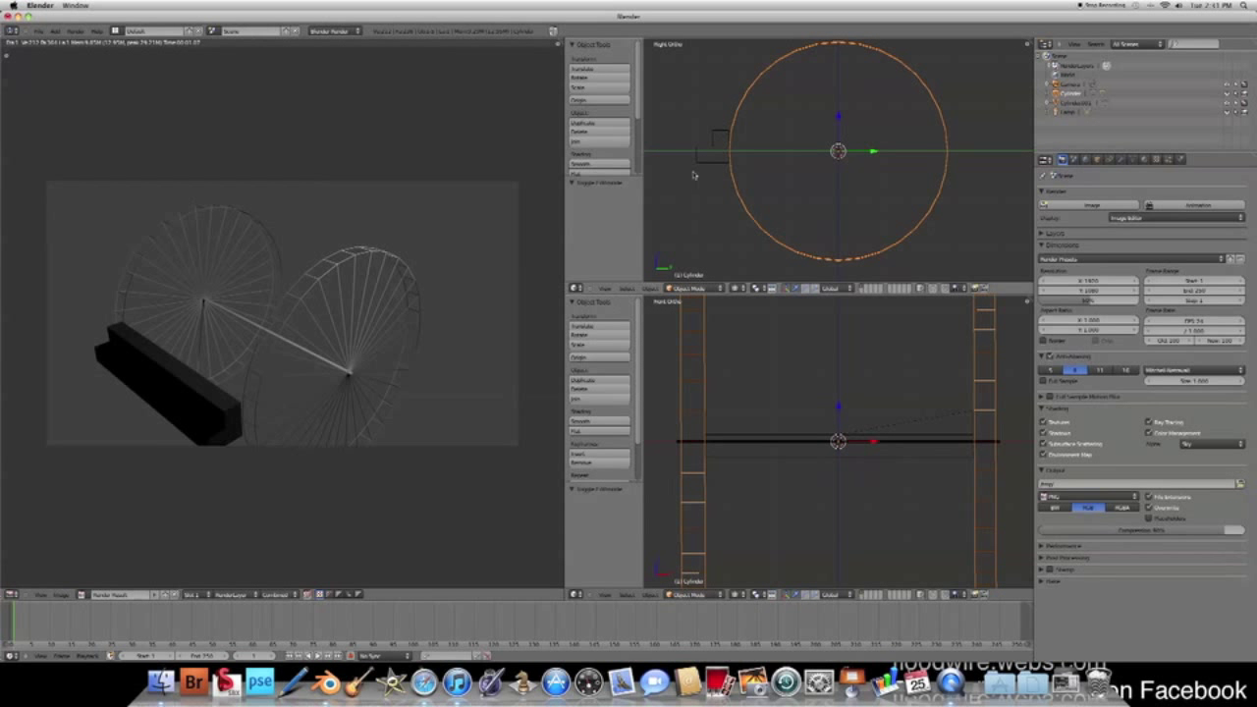
# Cancel further resize and rotate attempts, then rotate the wheel around its centre.
pyautogui.press('s')
pyautogui.rightClick(762, 420)
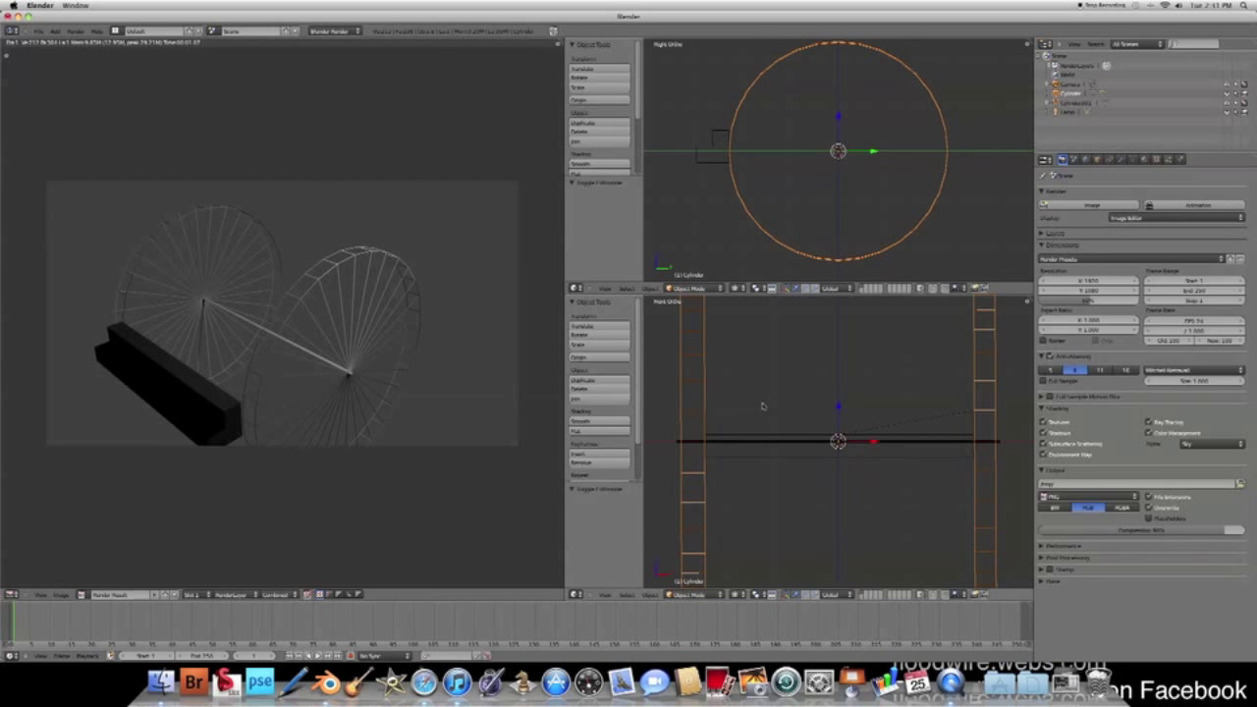
pyautogui.press('r')
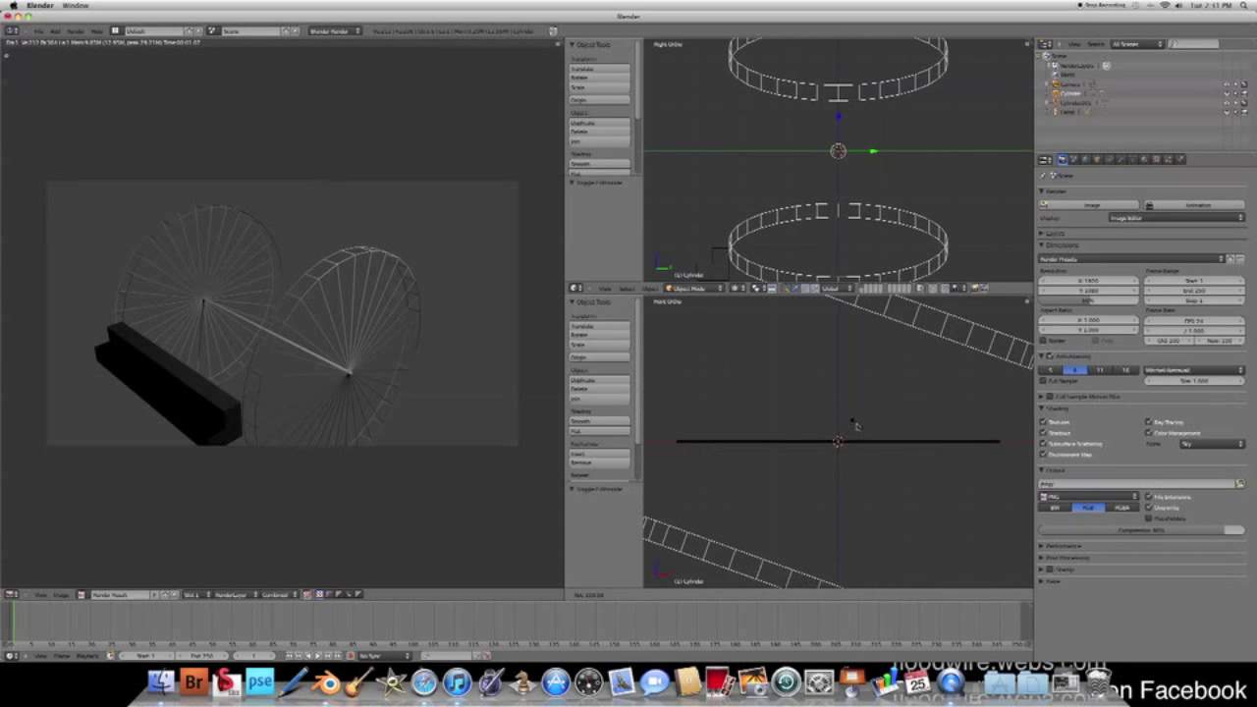
pyautogui.rightClick(831, 424)
pyautogui.press('r')
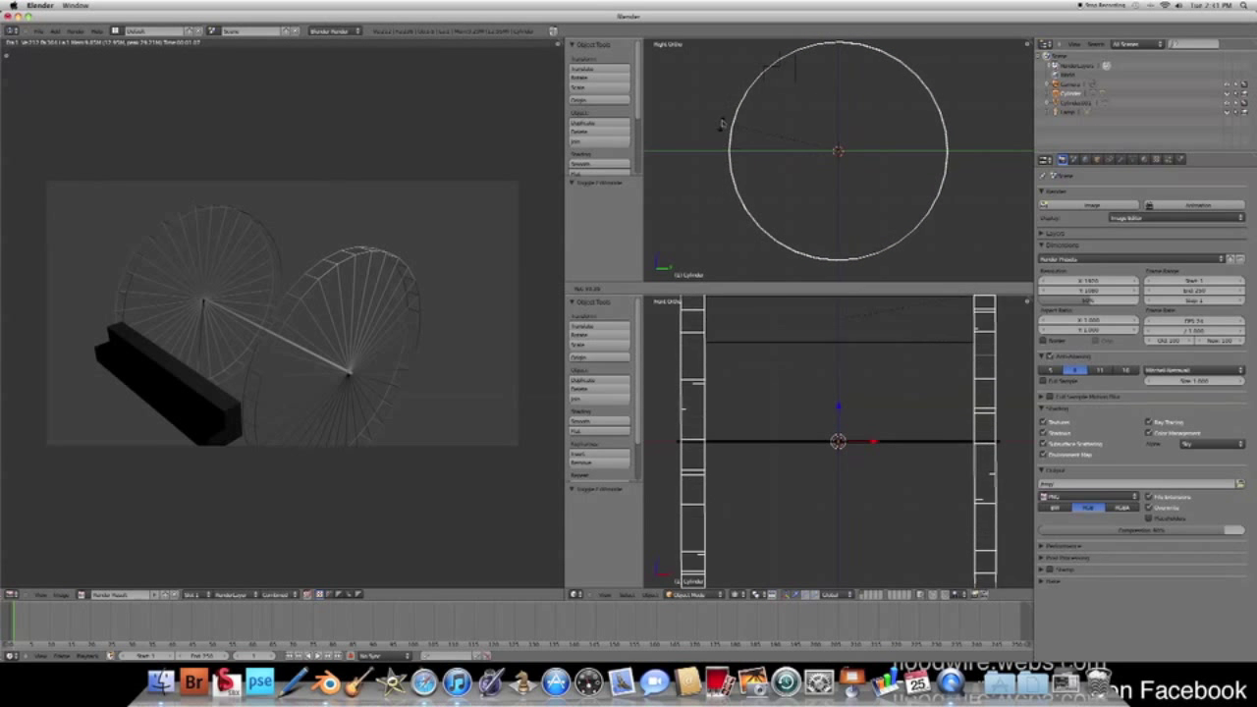
pyautogui.click(821, 177)
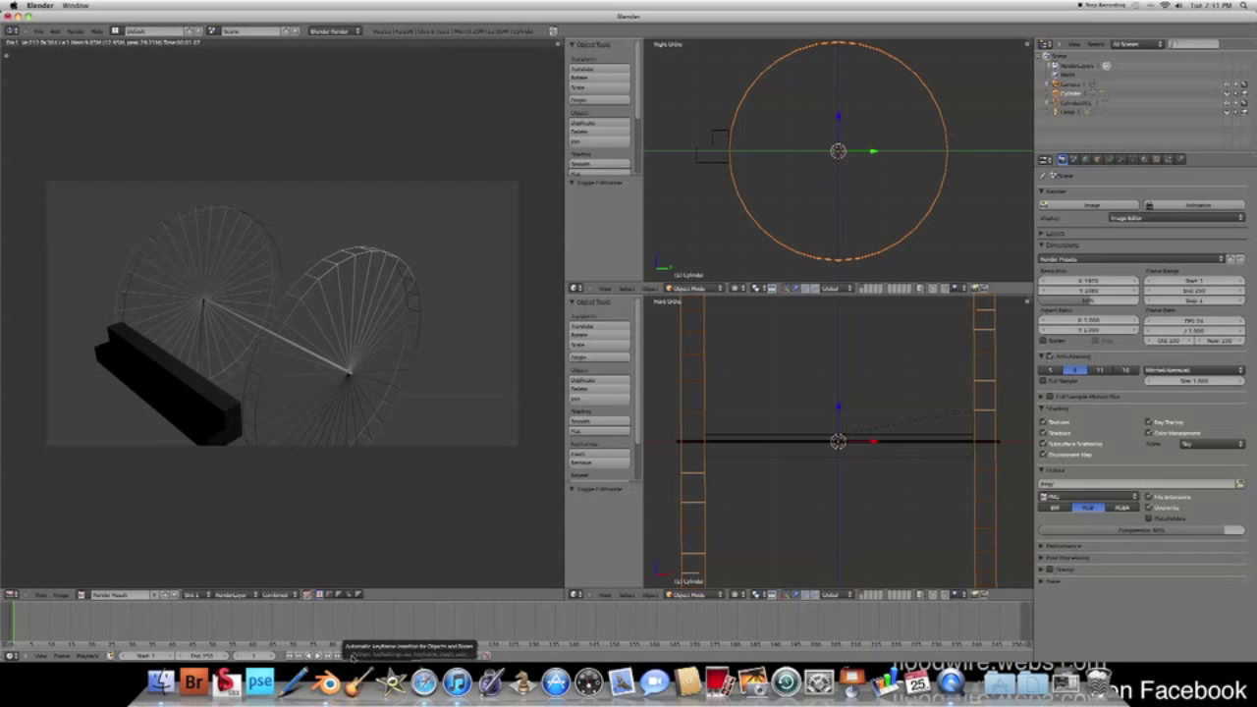
# Turn on Auto Keying and record rotation keyframes on the wheel at the current frame.
pyautogui.click(351, 655)
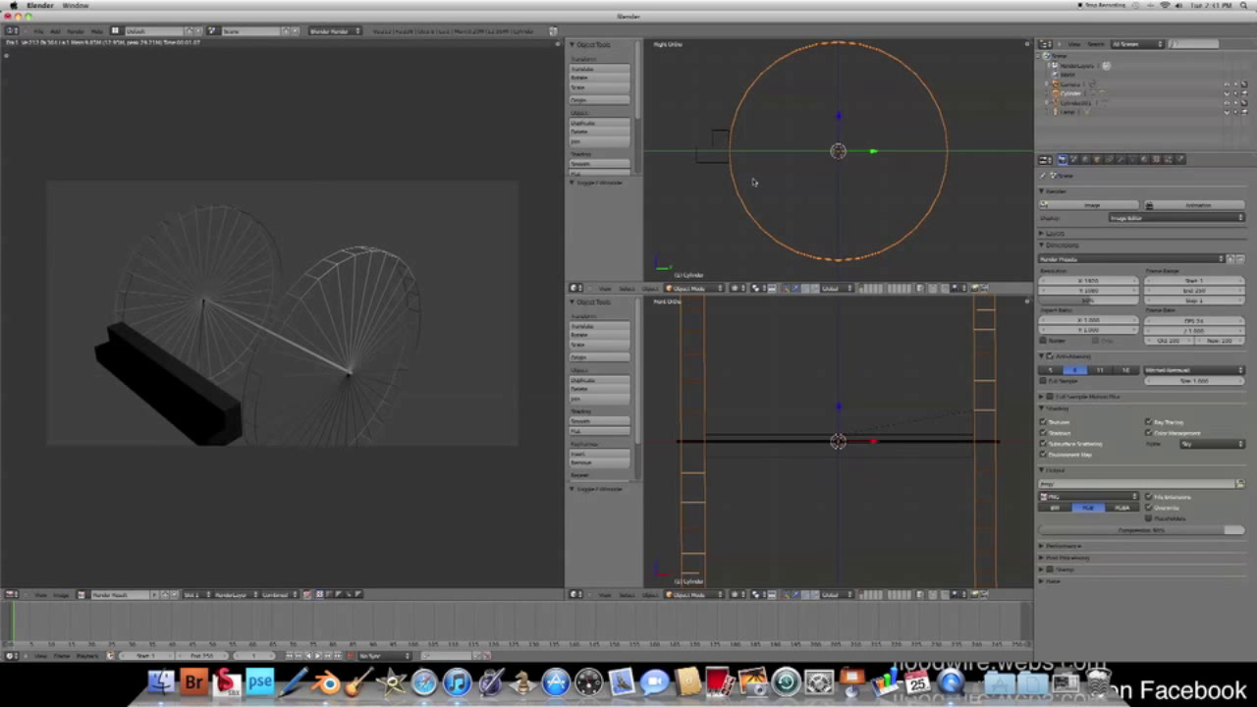
pyautogui.press('r')
pyautogui.press('Return')
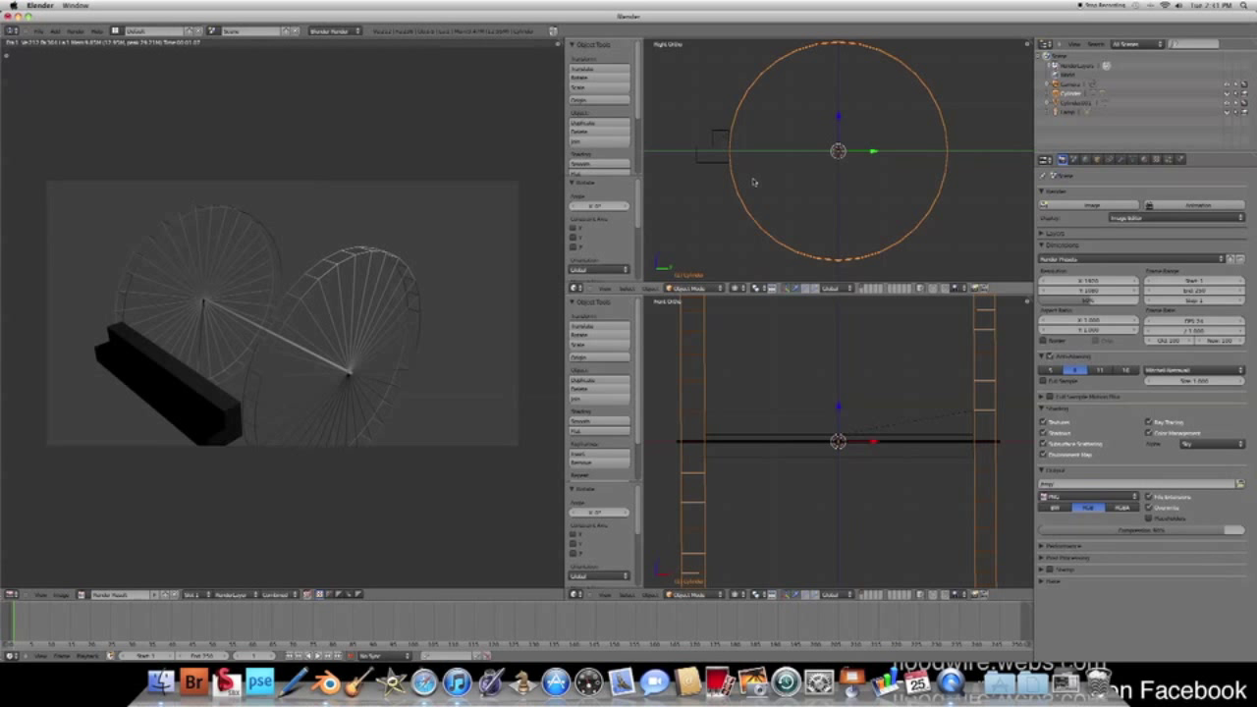
pyautogui.press('r')
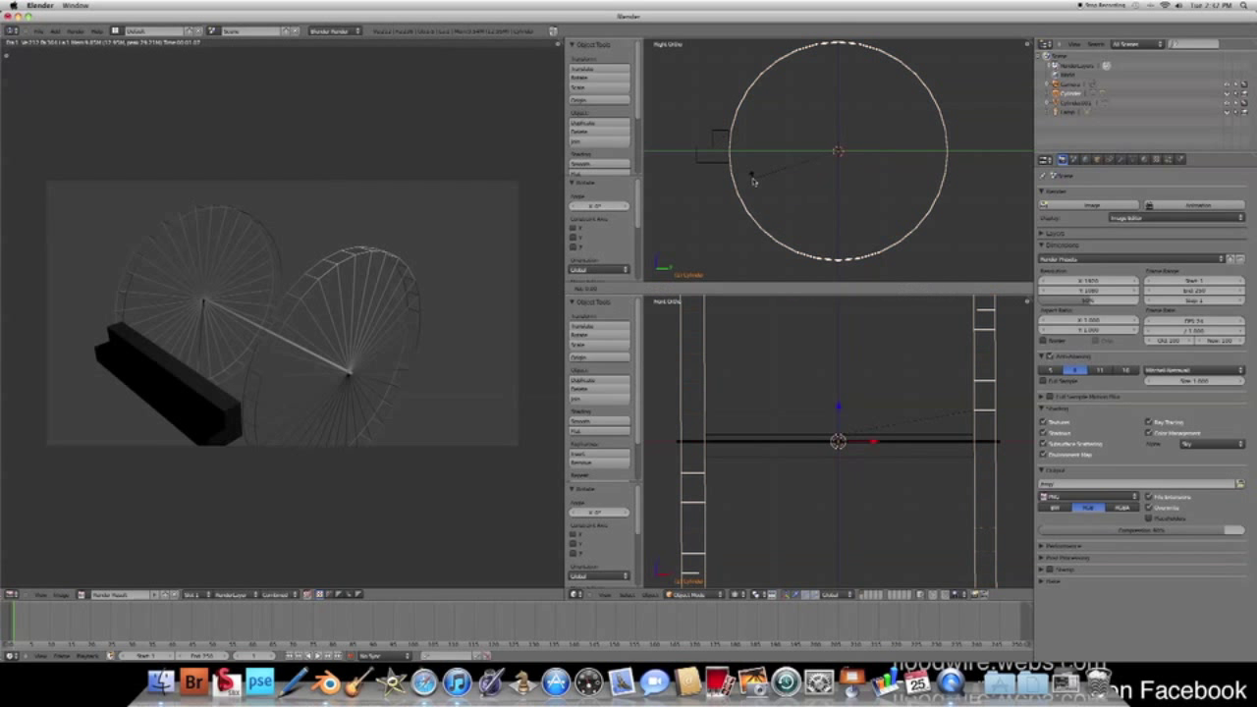
pyautogui.click(754, 181)
pyautogui.press('r')
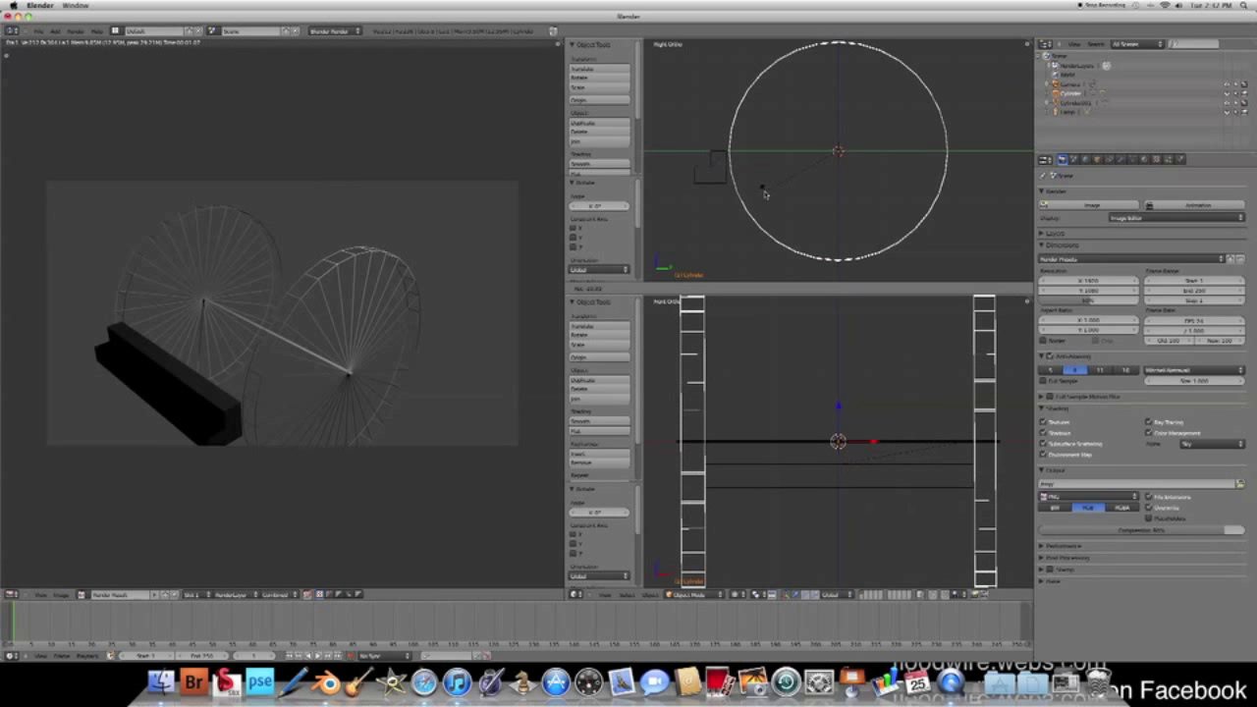
pyautogui.click(767, 195)
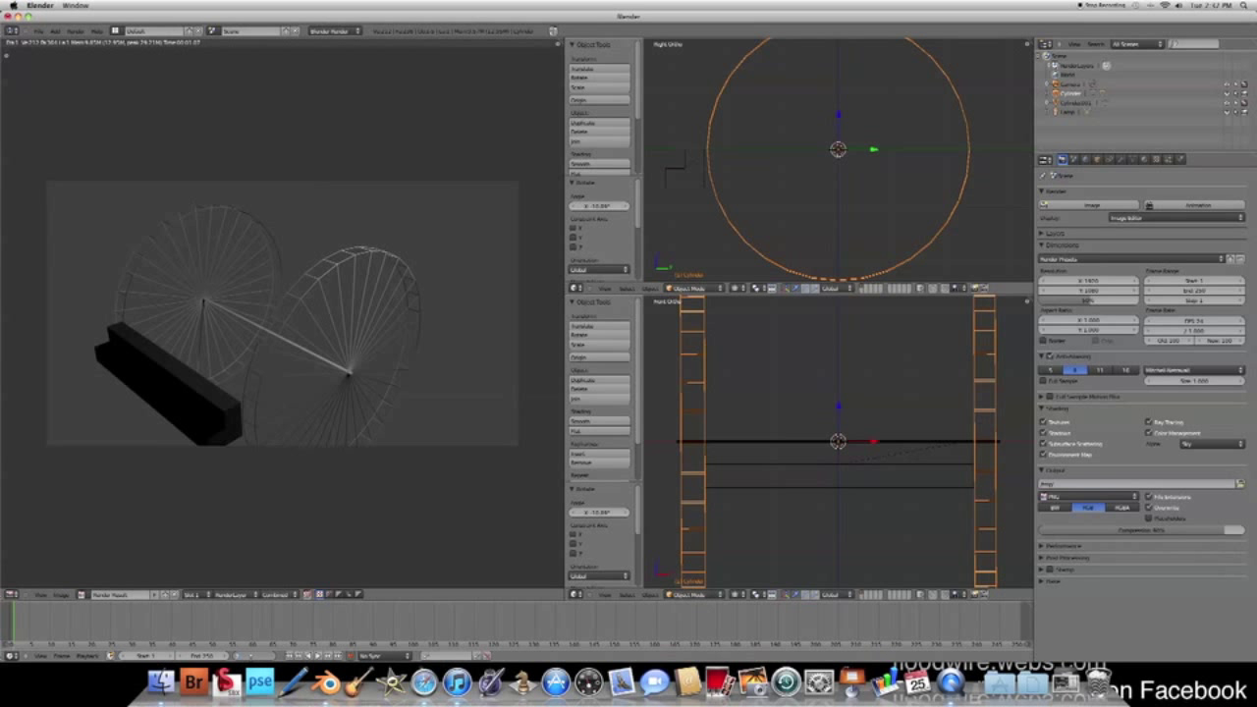
# Advance to a later frame and select only the wheel cylinder.
pyautogui.click(311, 655)
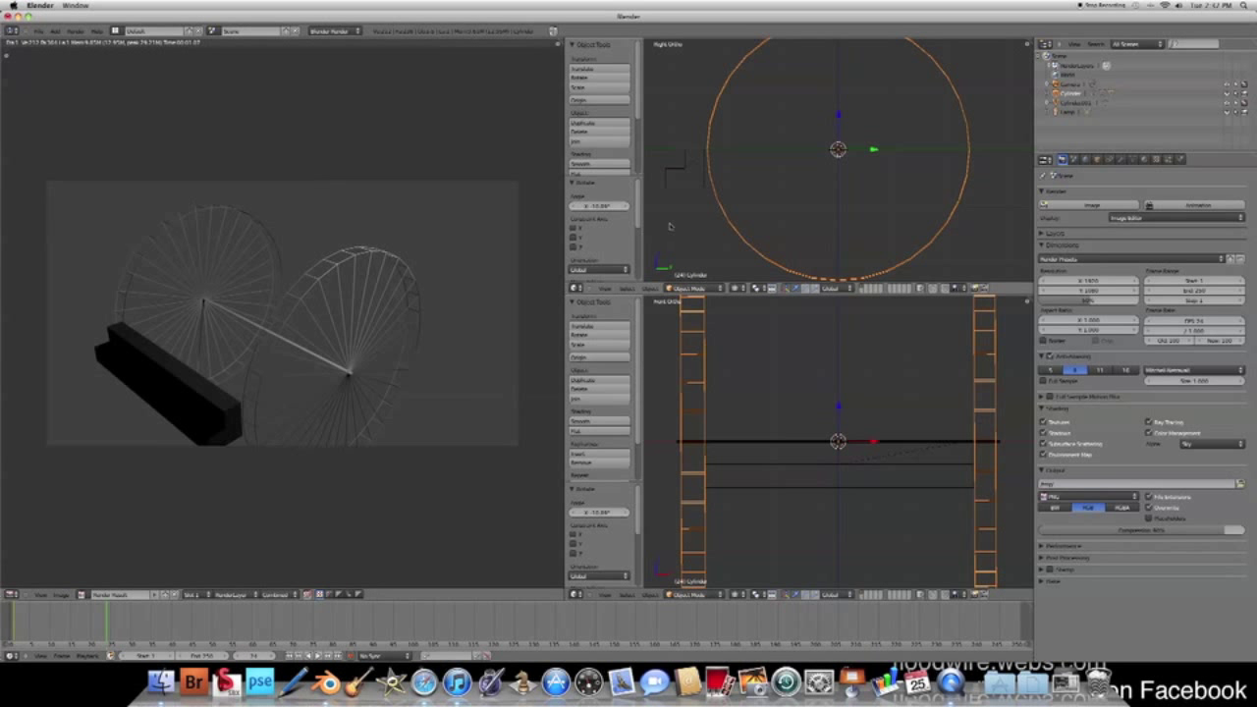
pyautogui.scroll(-3, 849, 183)
pyautogui.press('a')
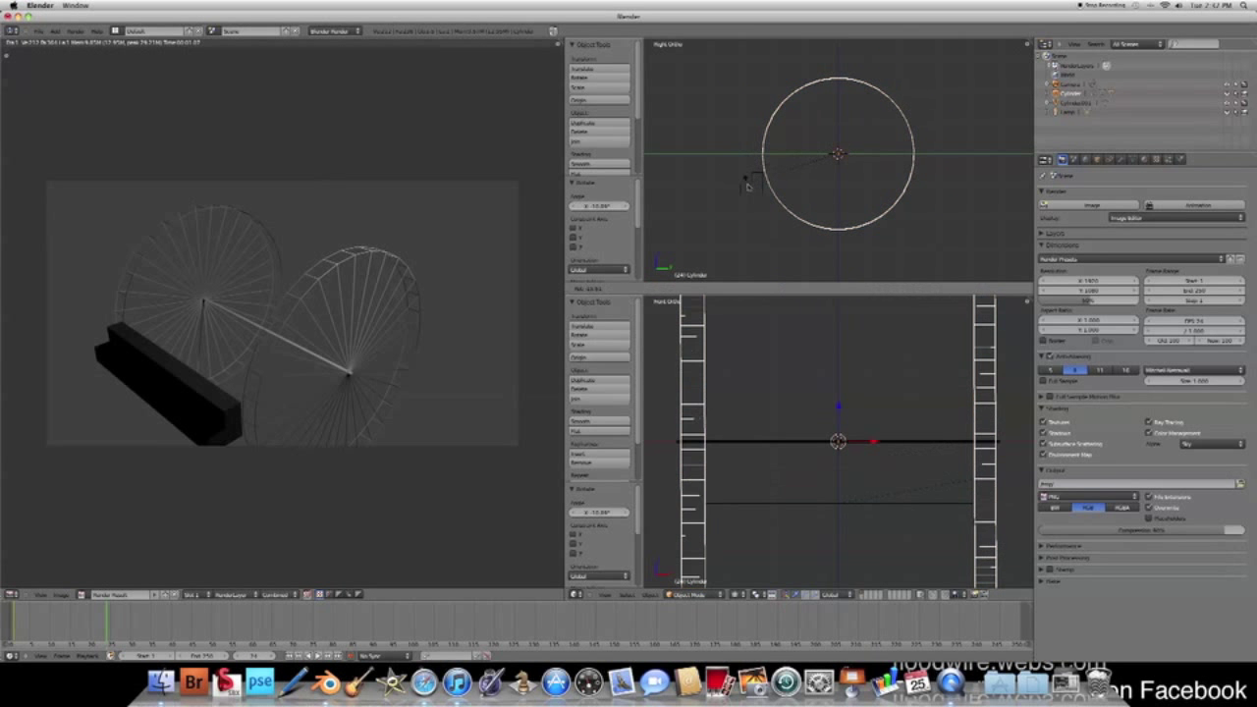
pyautogui.press('a')
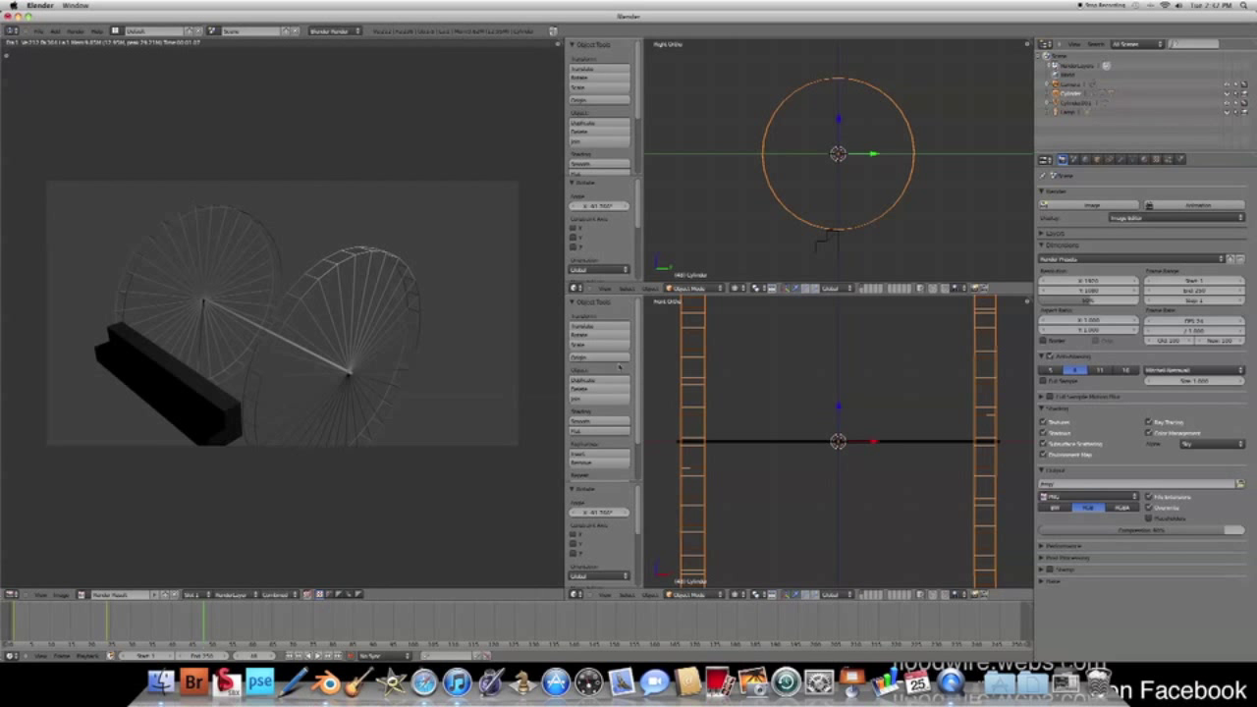
pyautogui.press('a')
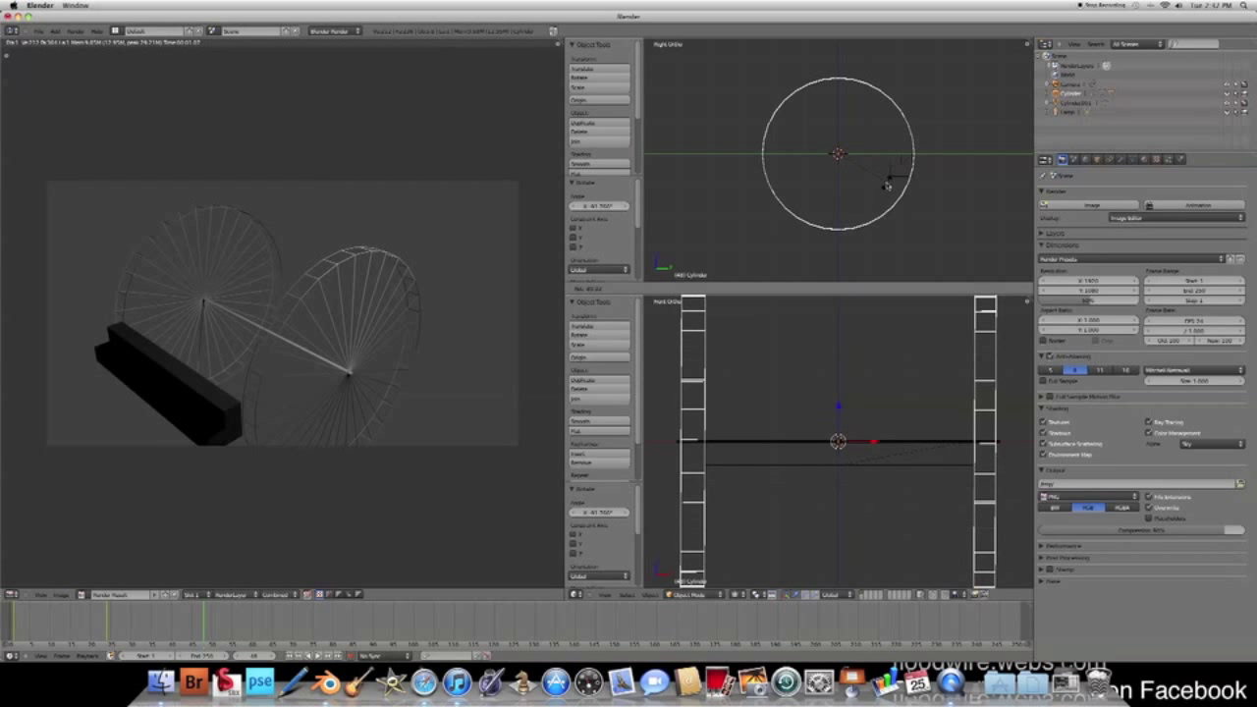
pyautogui.rightClick(888, 185)
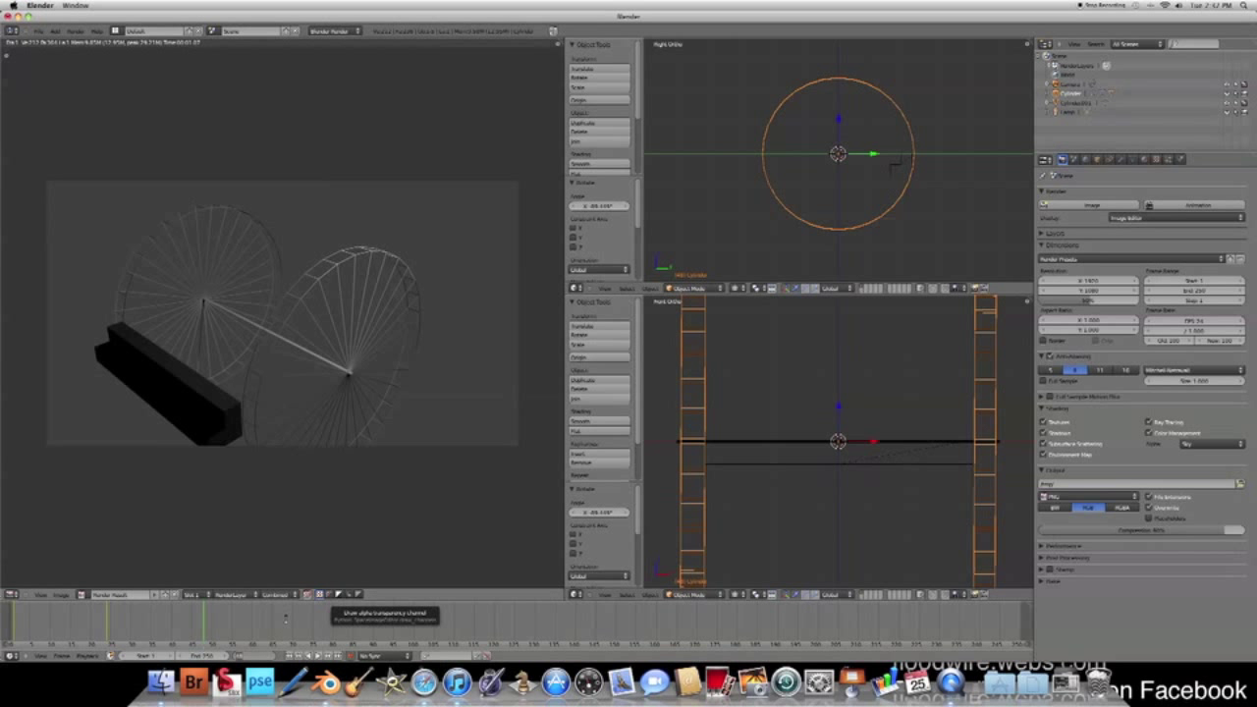
# Key a wheel rotation at frame 12, then scrub to a later frame to rotate again.
pyautogui.click(301, 620)
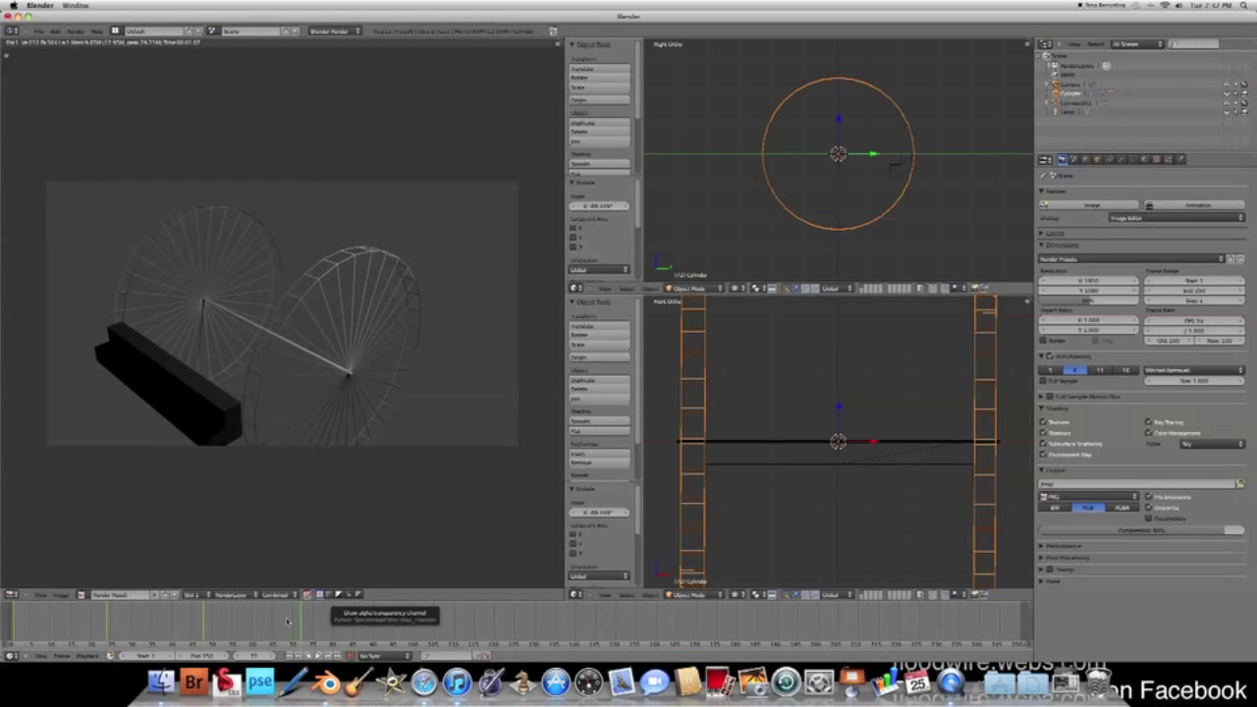
pyautogui.press('r')
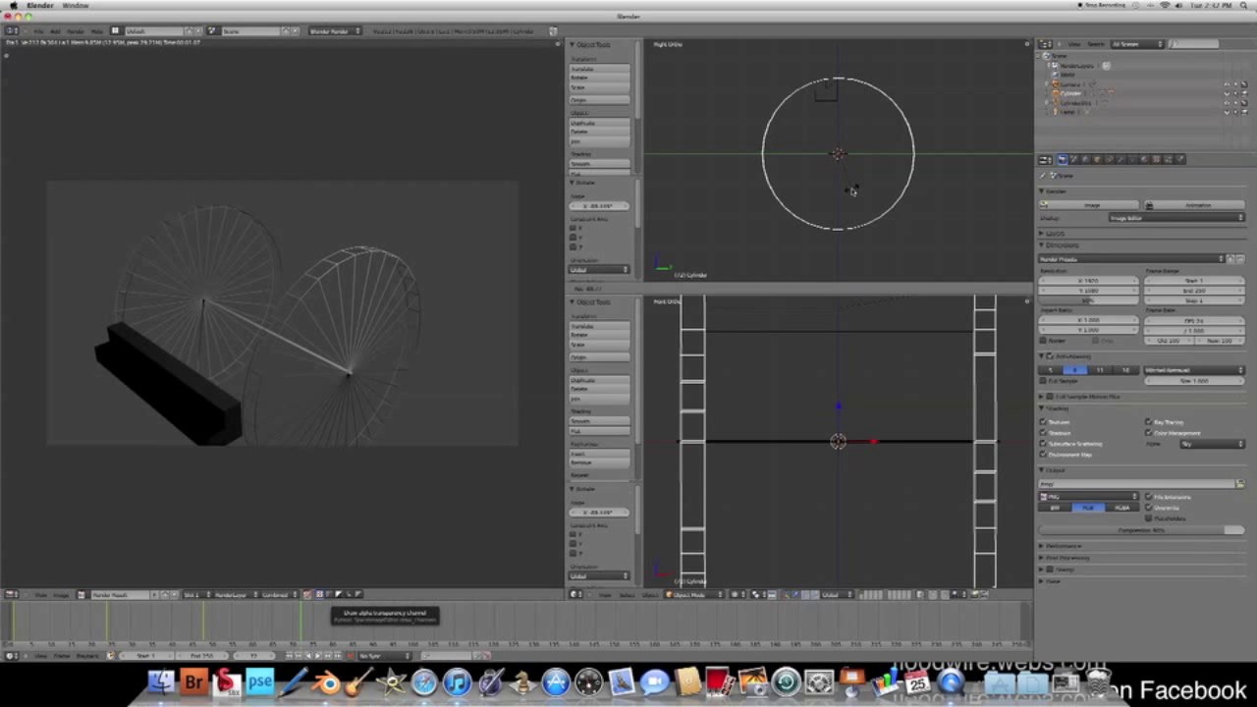
pyautogui.click(852, 190)
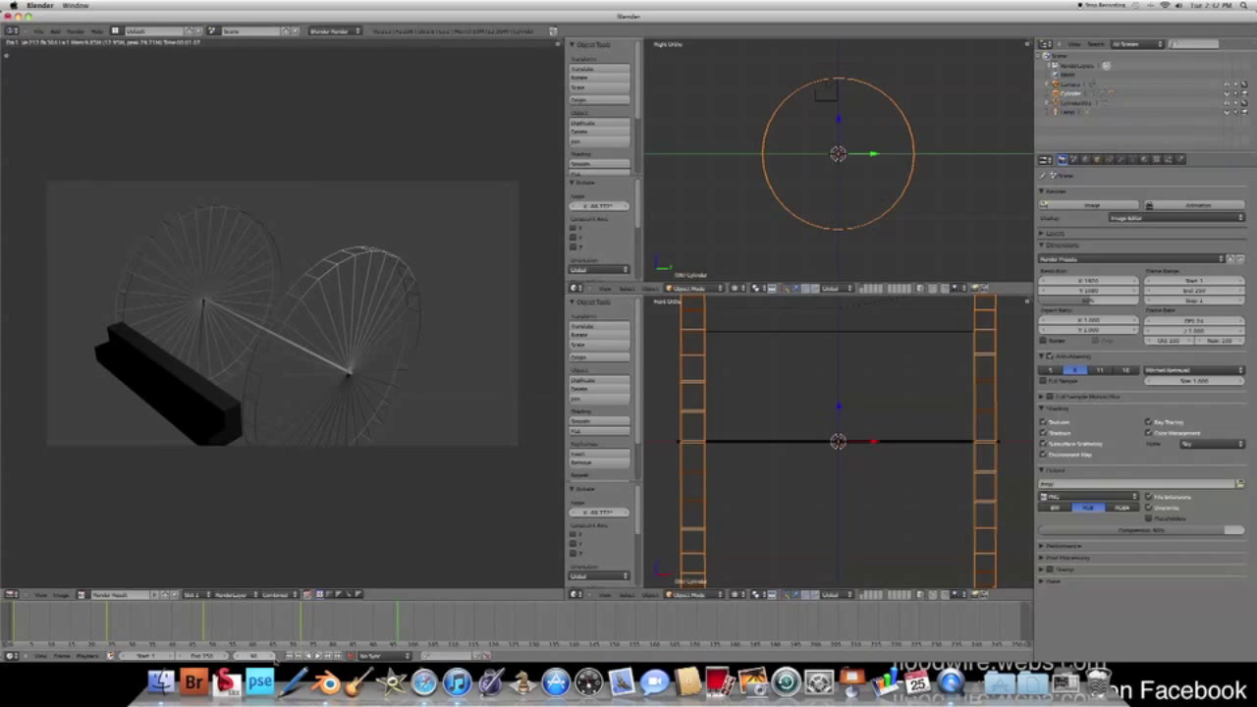
pyautogui.moveTo(241, 656); pyautogui.dragTo(427, 454)
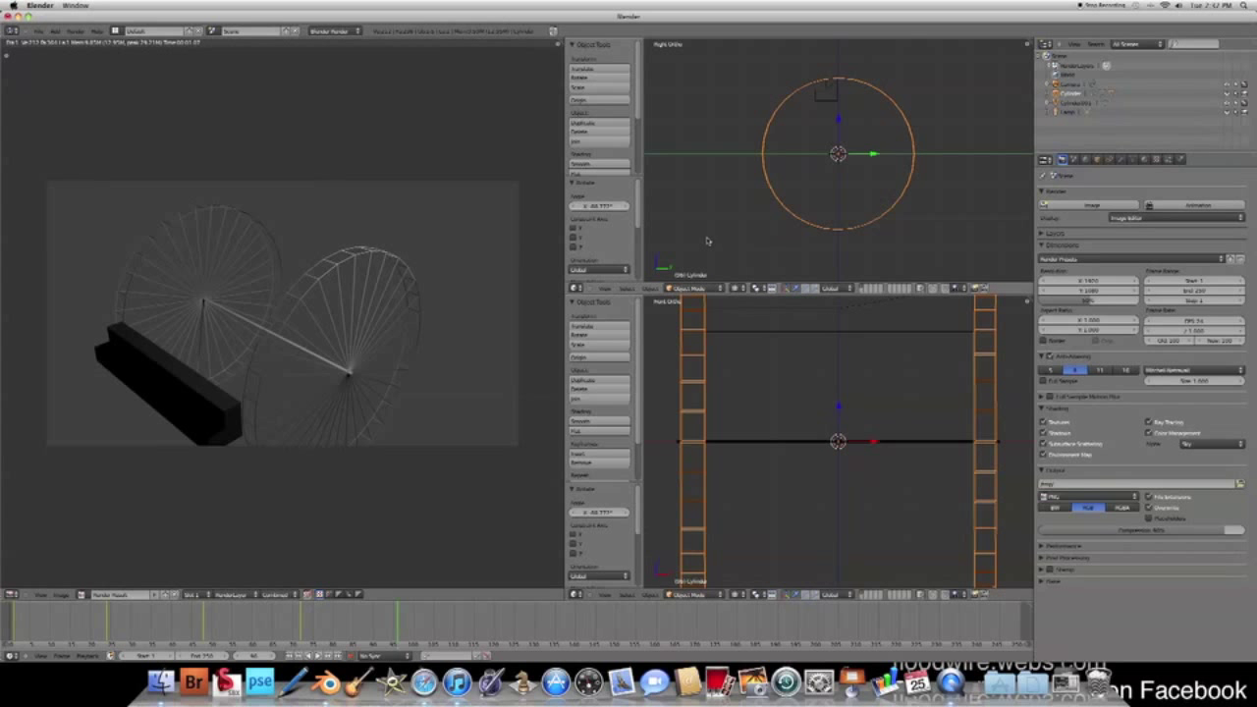
pyautogui.press('r')
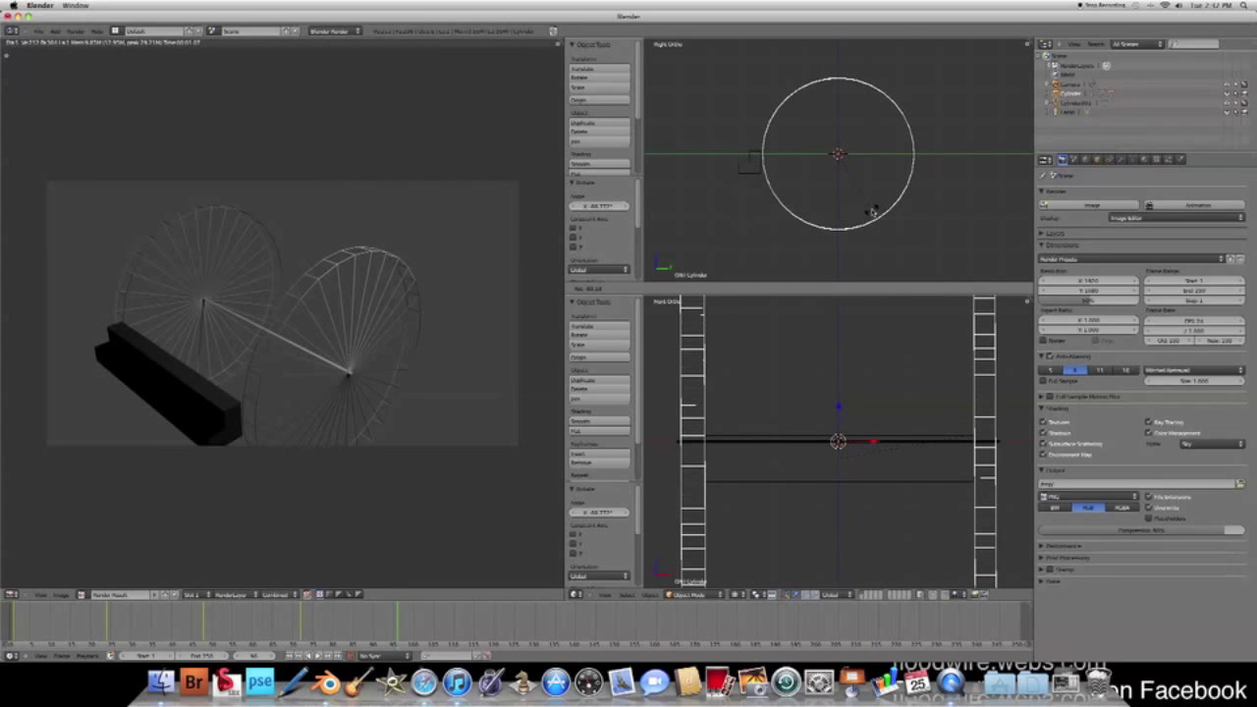
# Key the last wheel rotation, make it the end frame, preview playback and shorten the range.
pyautogui.click(875, 206)
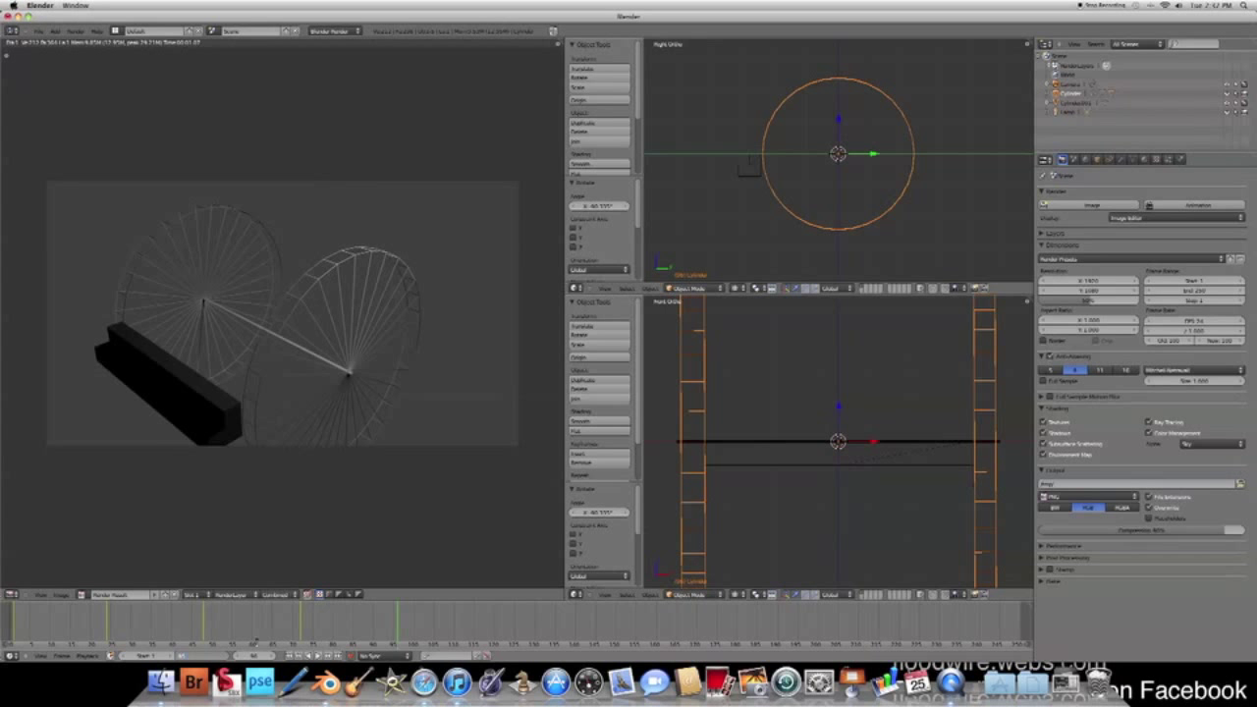
pyautogui.press('e')
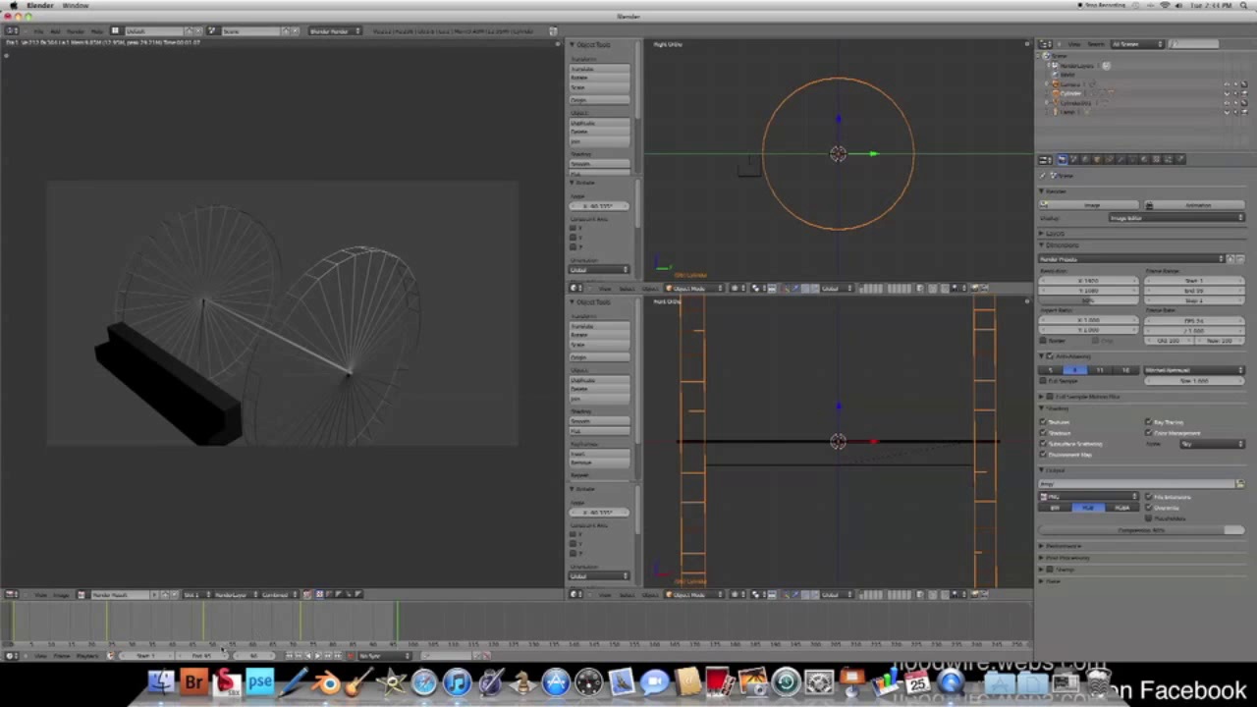
pyautogui.click(318, 655)
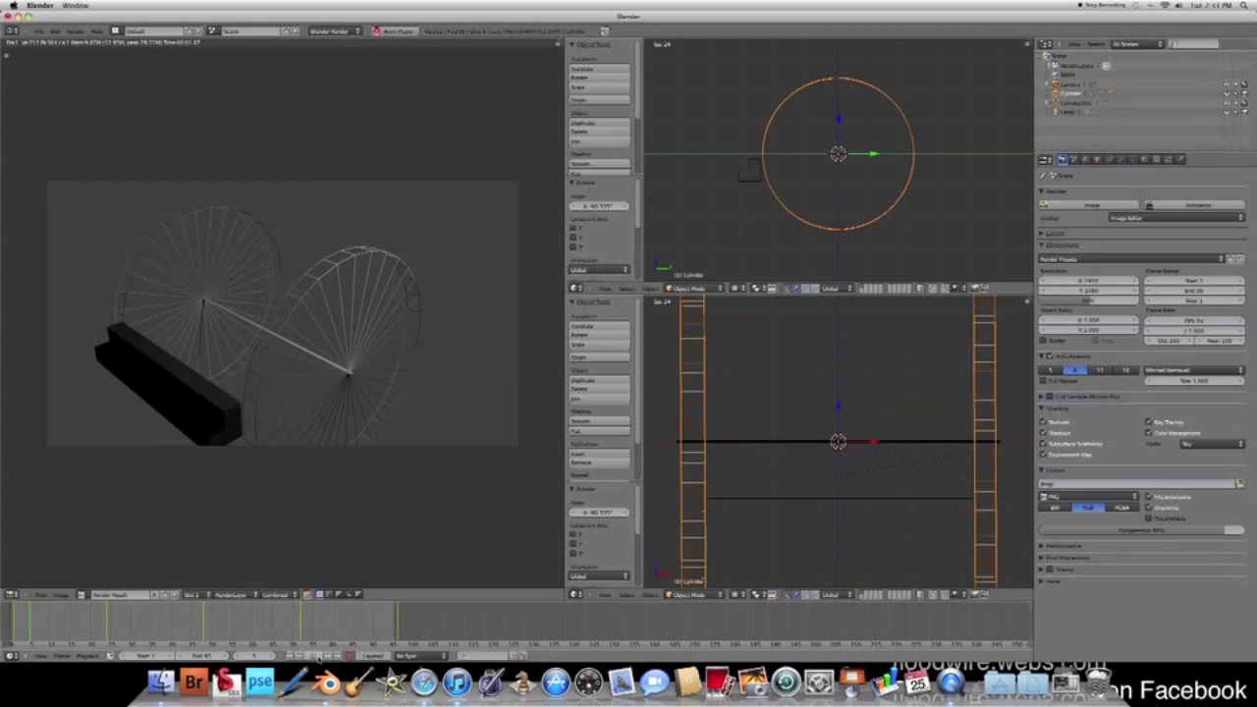
pyautogui.click(318, 655)
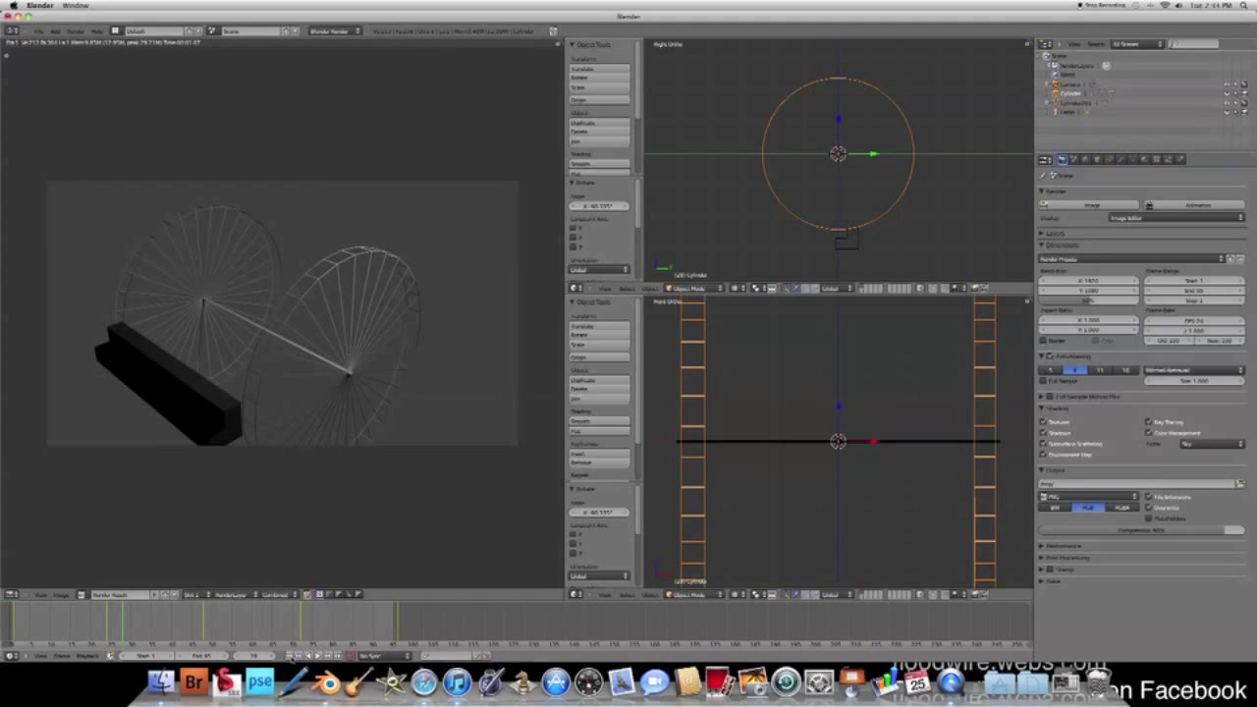
pyautogui.click(291, 656)
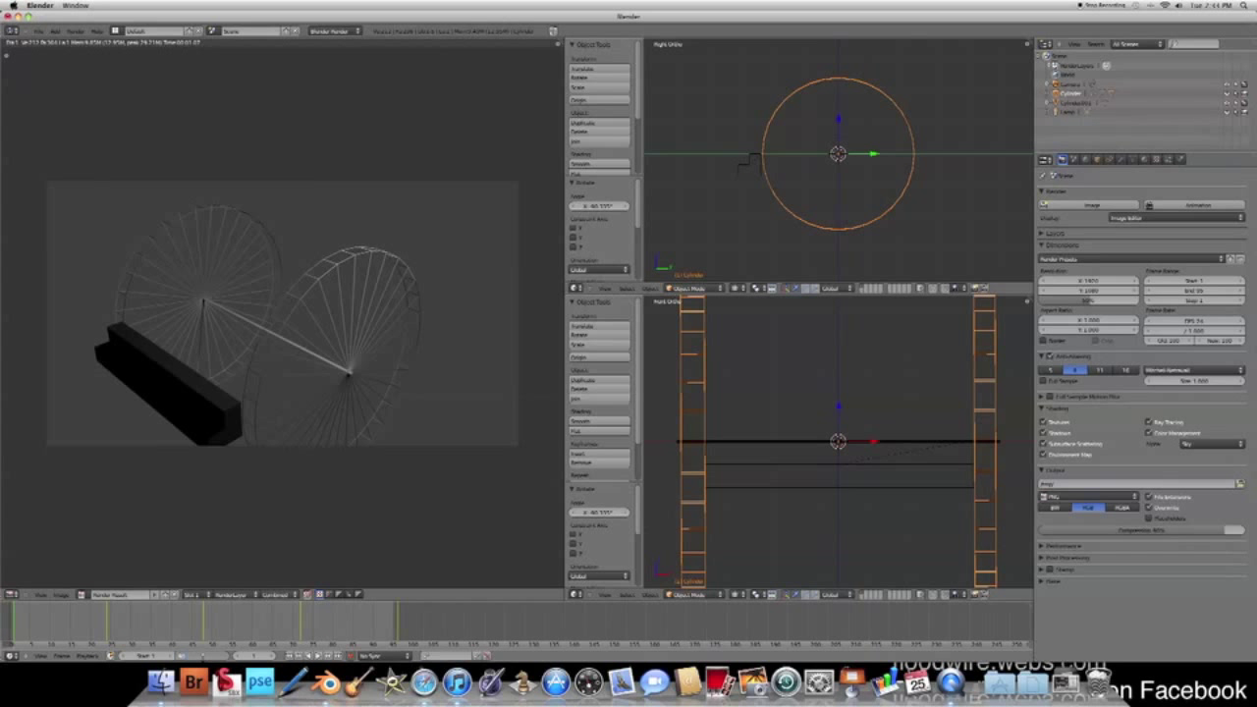
pyautogui.moveTo(201, 655); pyautogui.dragTo(187, 655)
# Replay the wheel animation to check its motion, then open the output folder browser.
pyautogui.click(320, 656)
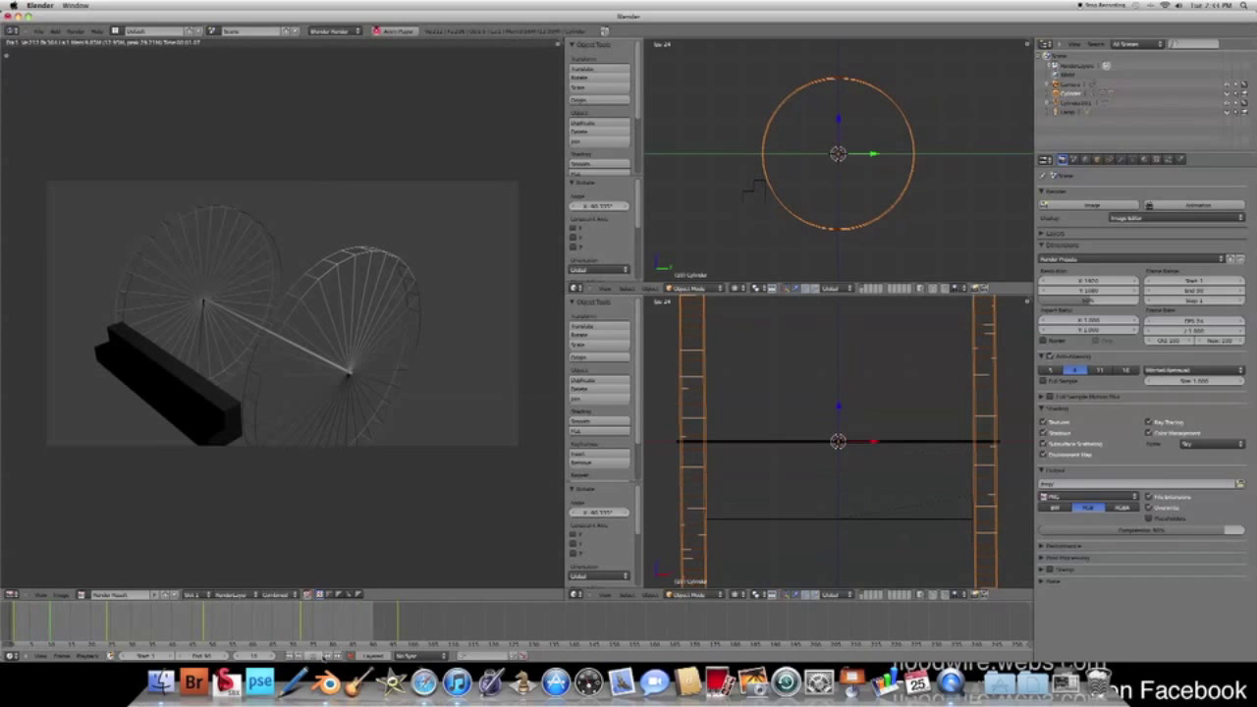
pyautogui.click(320, 656)
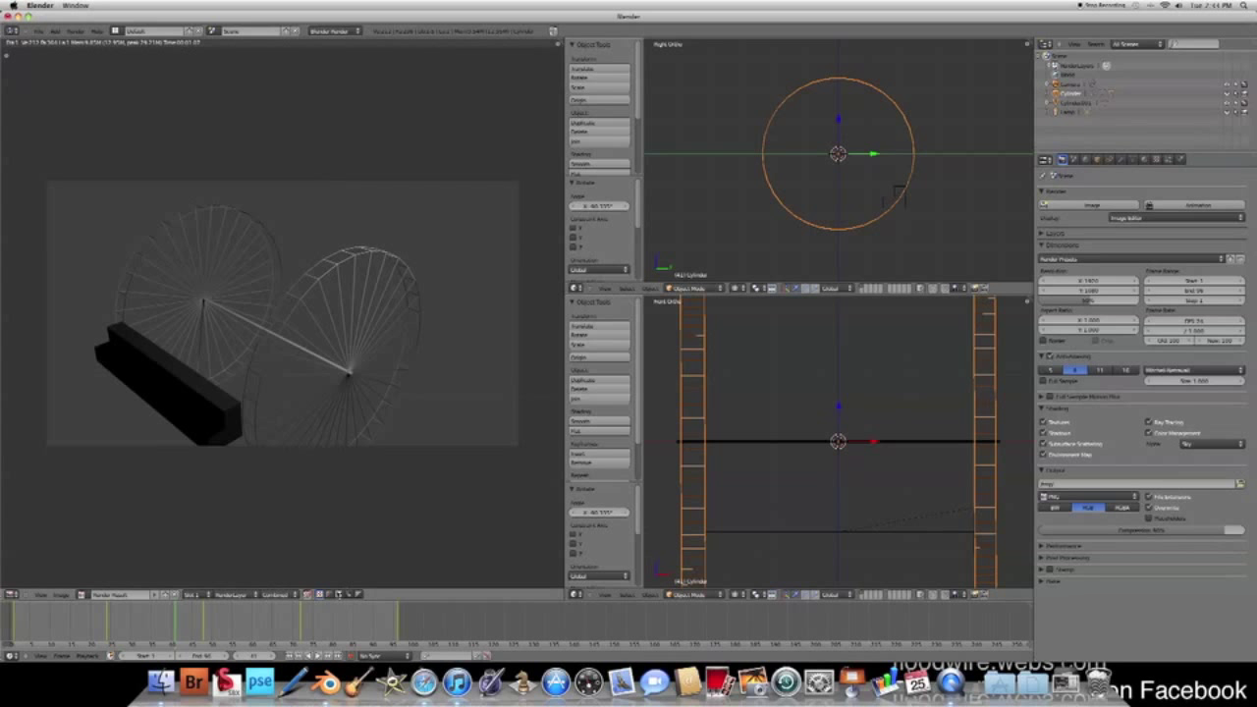
pyautogui.click(310, 656)
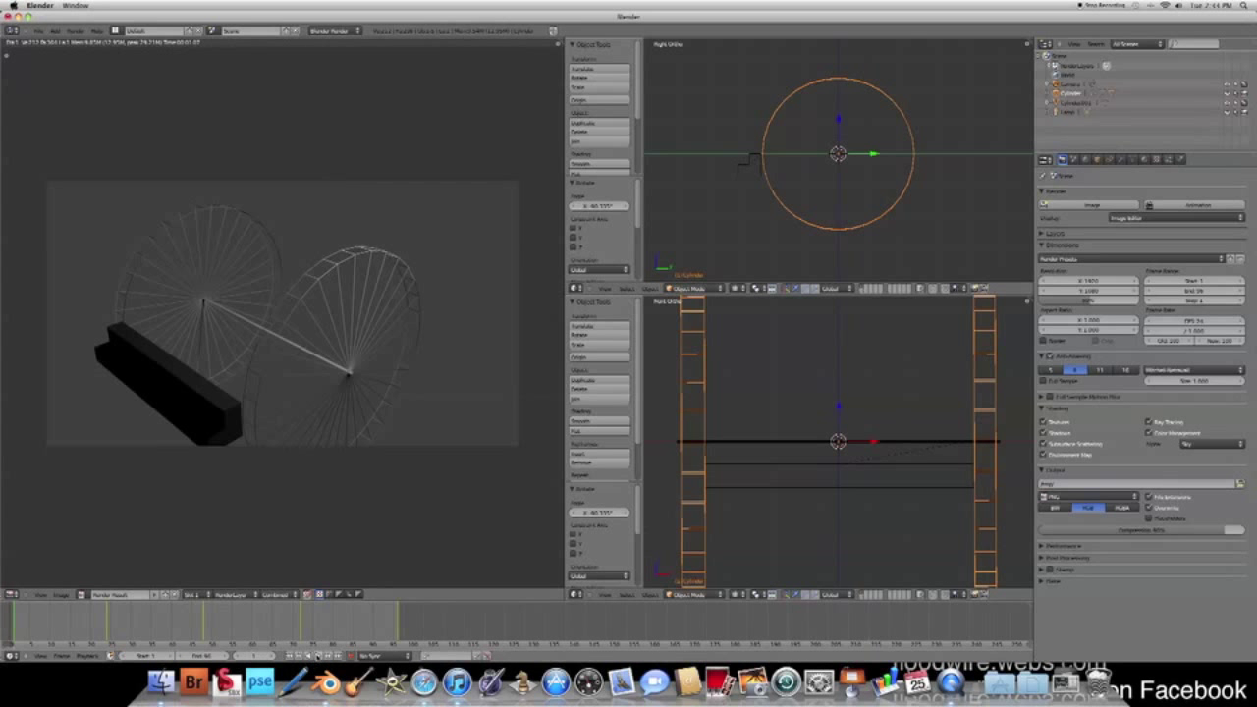
pyautogui.click(317, 656)
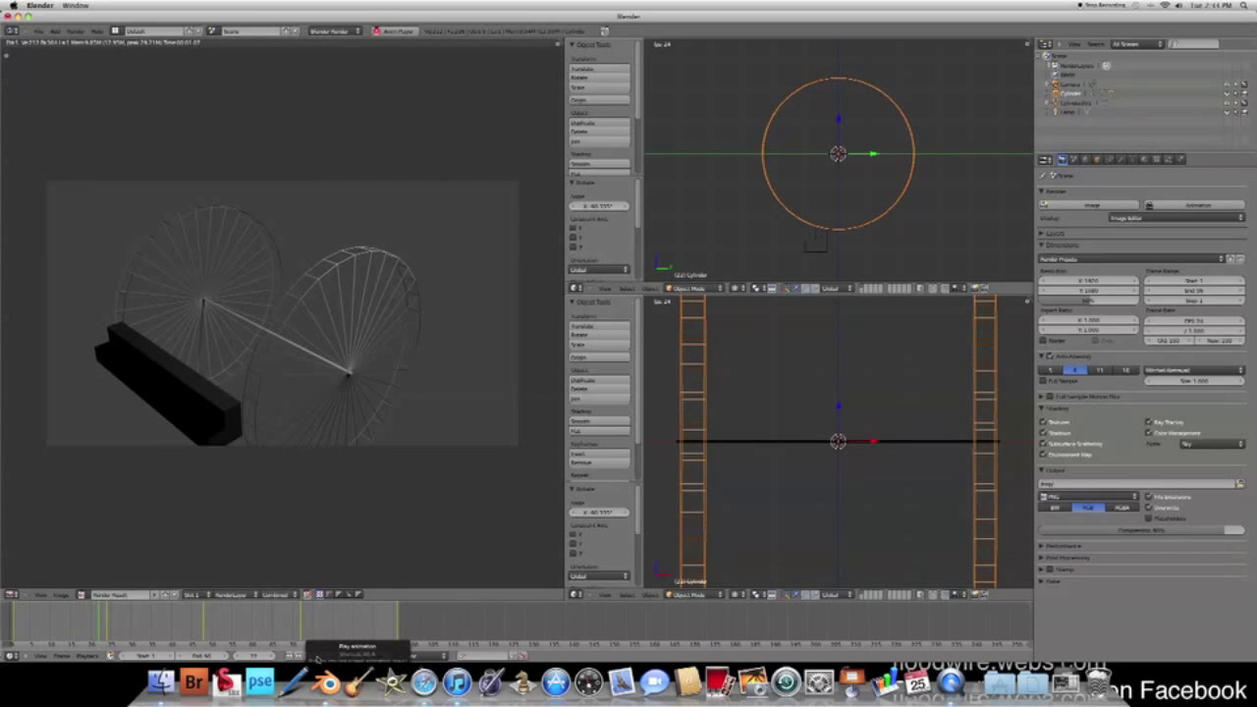
pyautogui.click(300, 658)
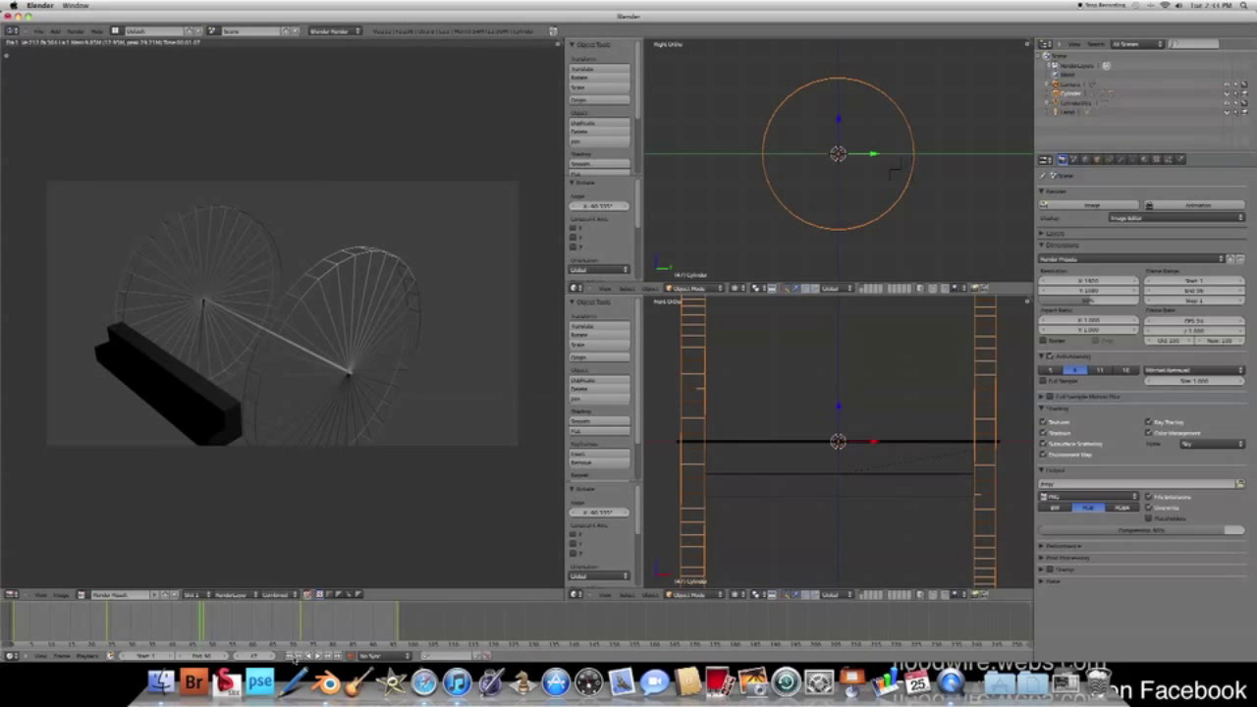
pyautogui.click(292, 657)
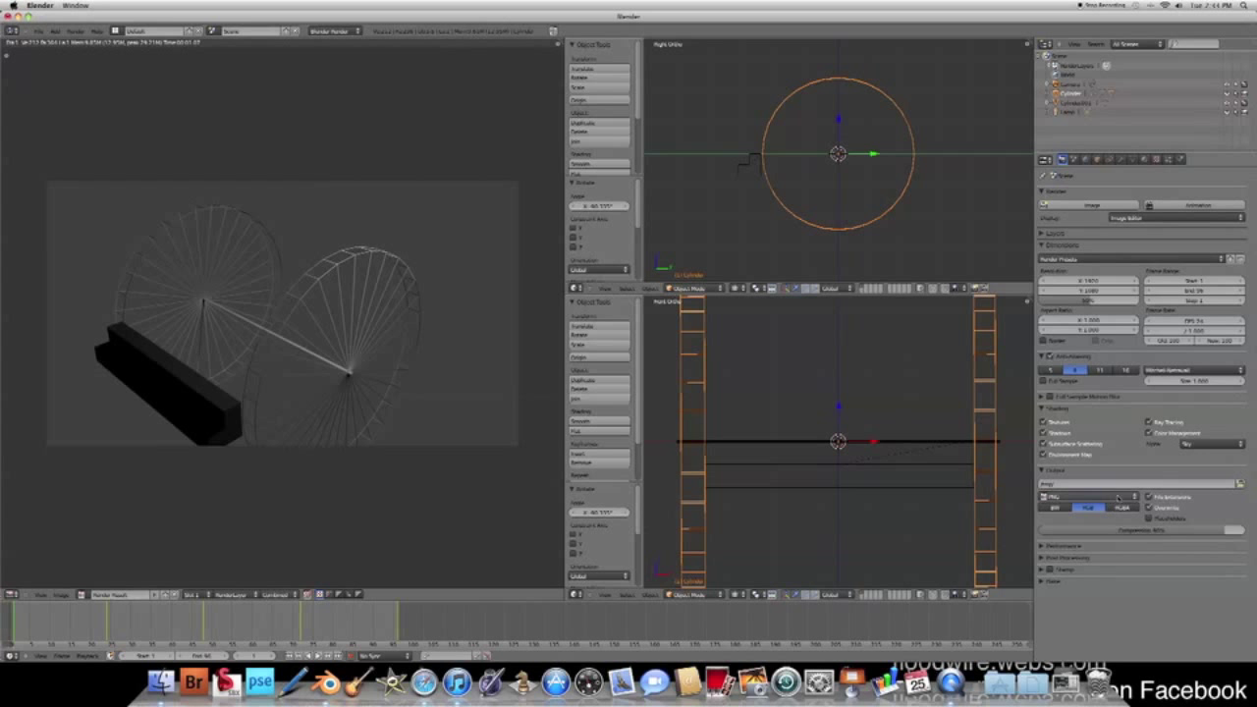
pyautogui.click(1239, 484)
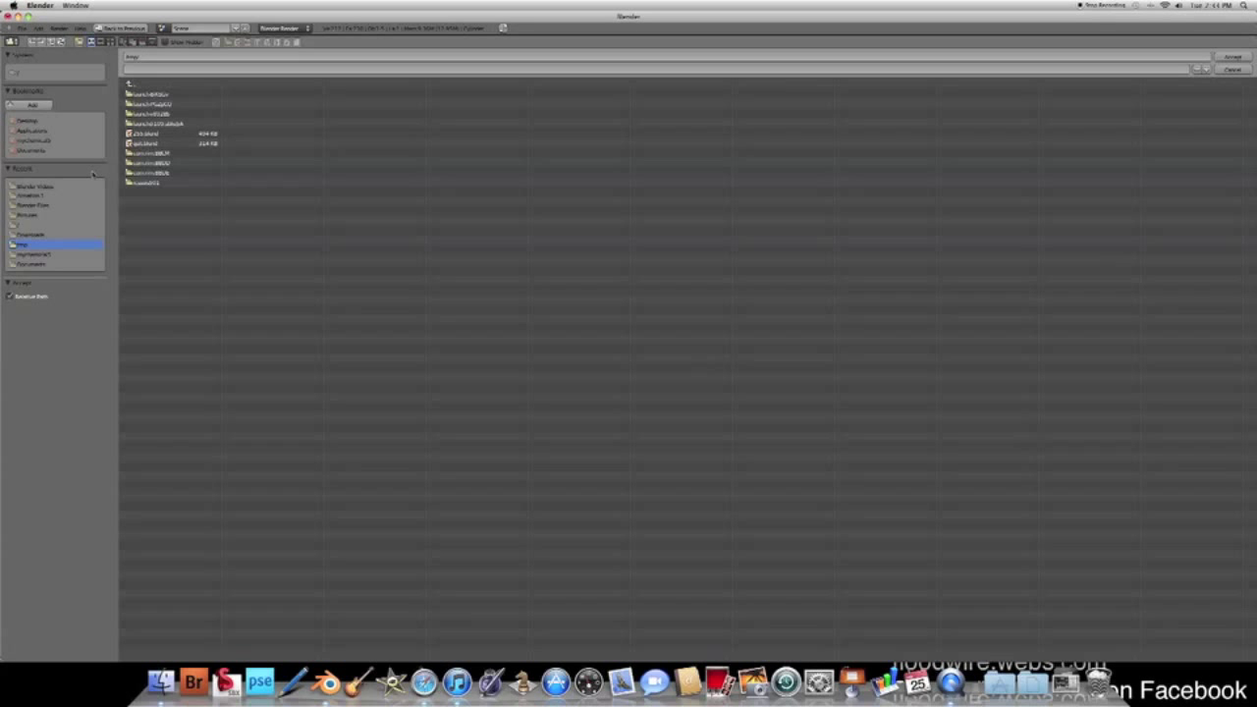
# Choose Documents > Blender Videos as the render output folder.
pyautogui.click(40, 150)
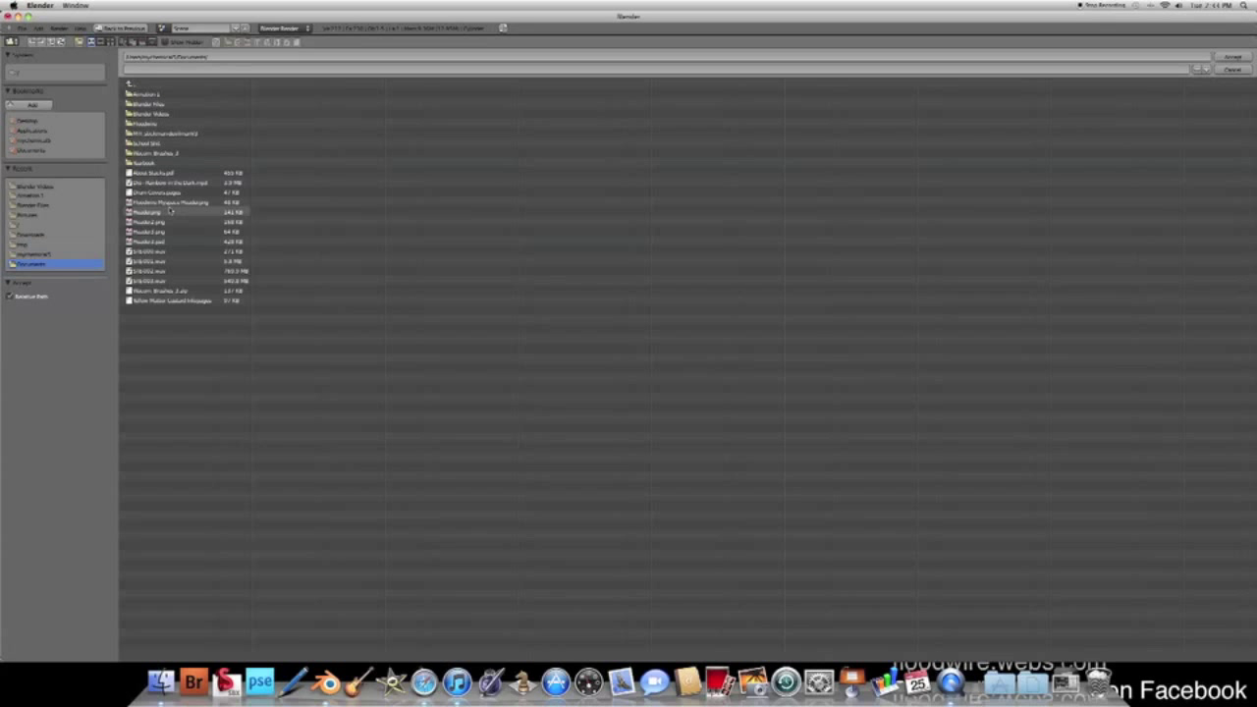
pyautogui.click(151, 114)
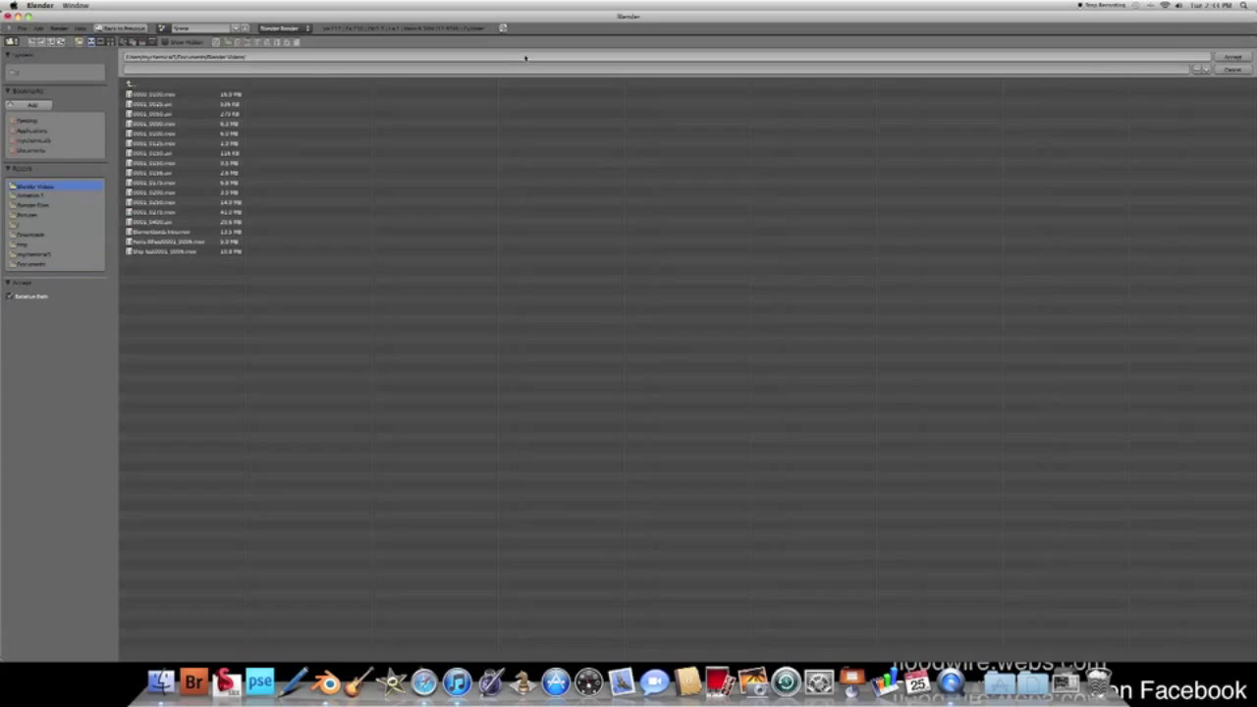
pyautogui.click(911, 71)
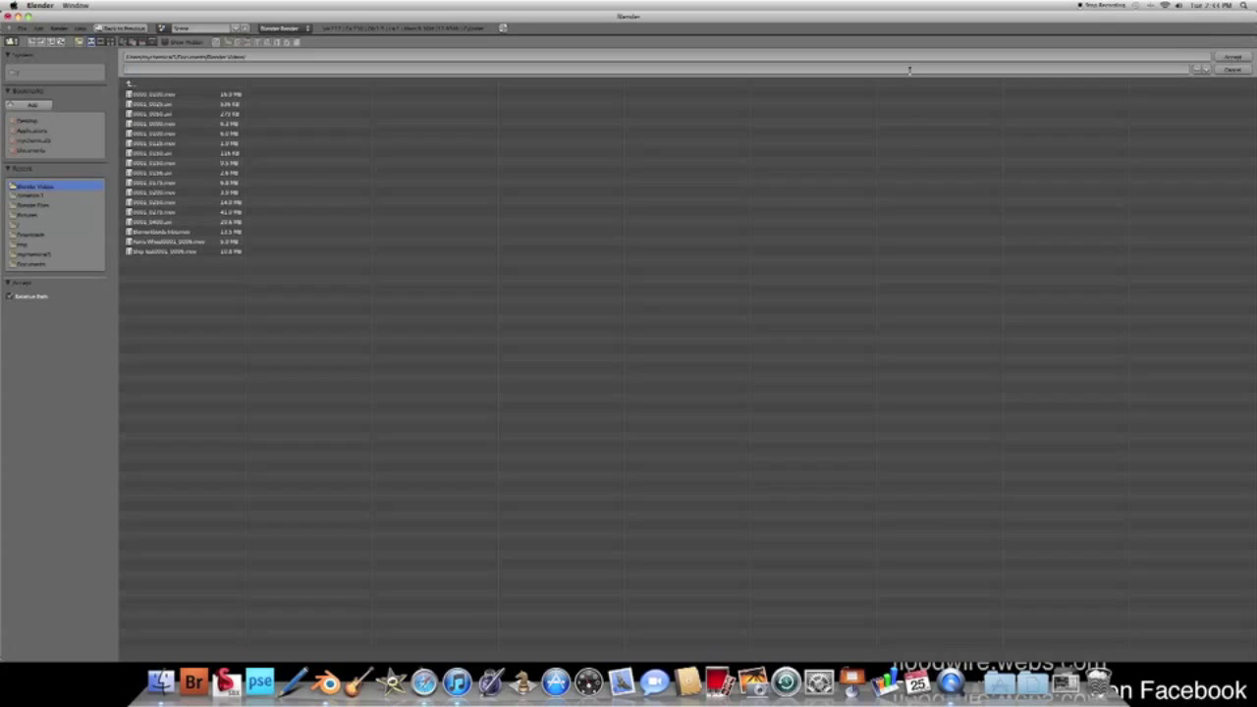
pyautogui.press('Return')
pyautogui.click(1233, 57)
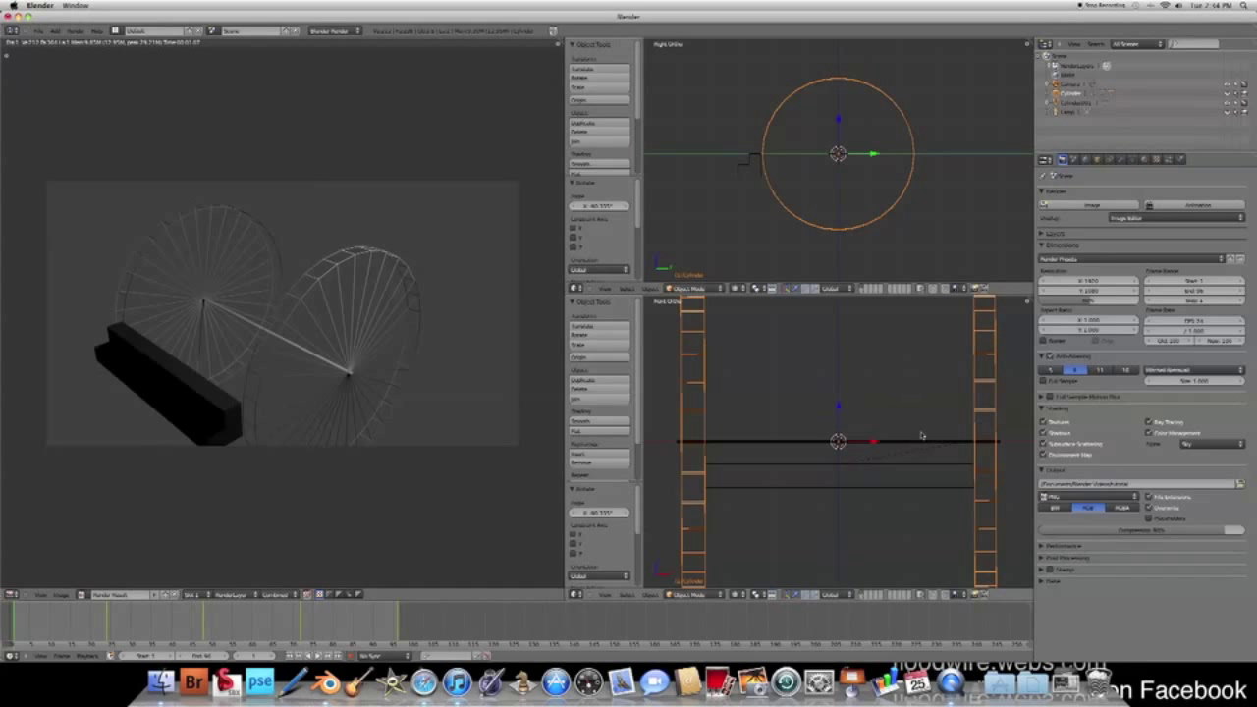
# Set the output format to QuickTime with a video codec at 100% quality.
pyautogui.click(1075, 498)
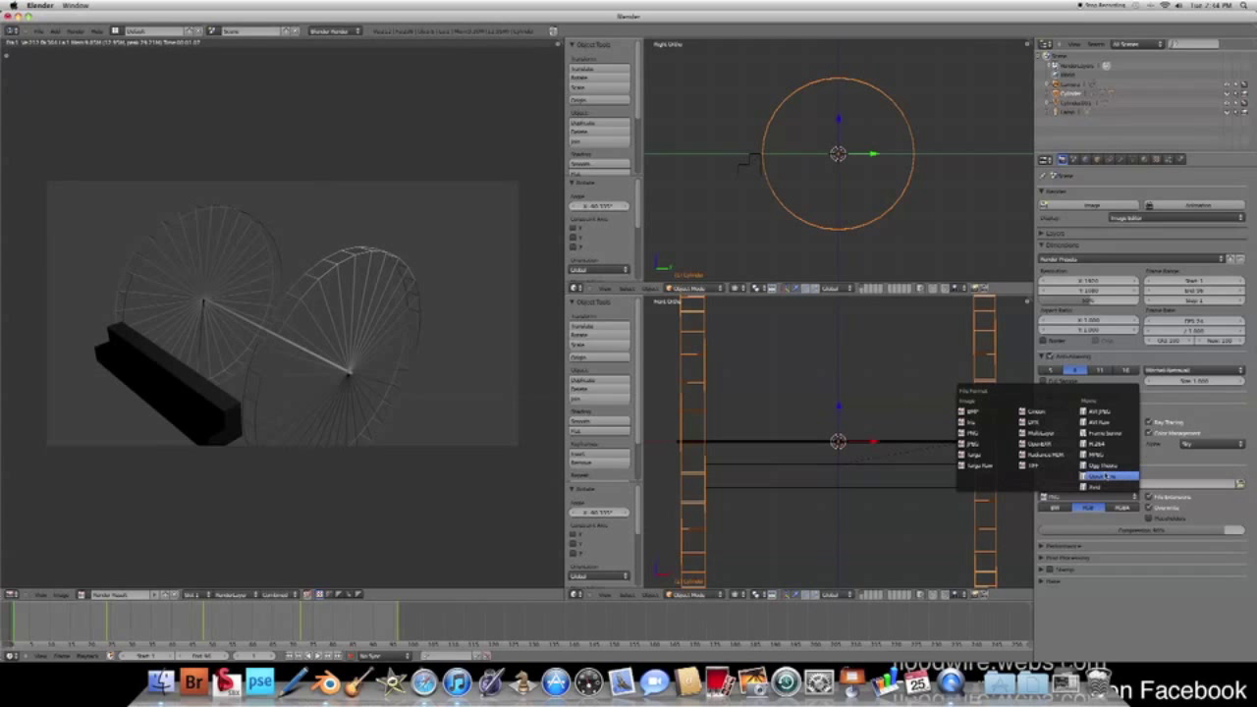
pyautogui.click(1103, 478)
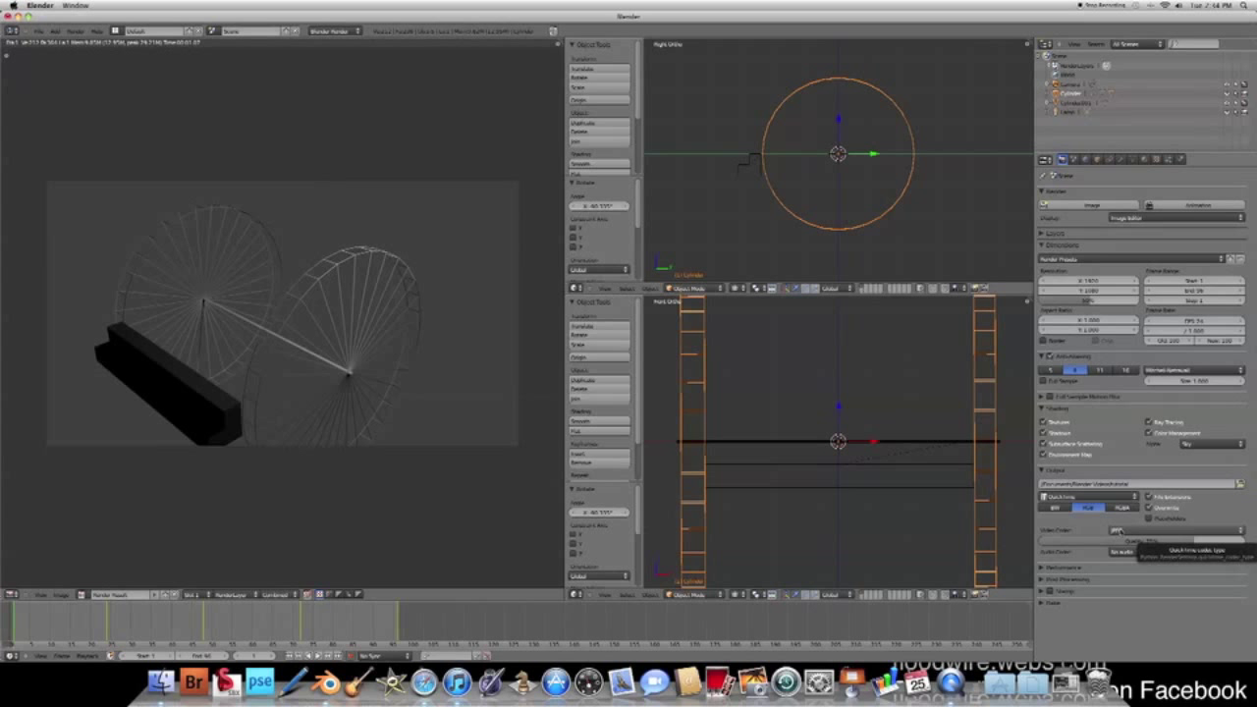
pyautogui.click(1117, 531)
pyautogui.click(1147, 426)
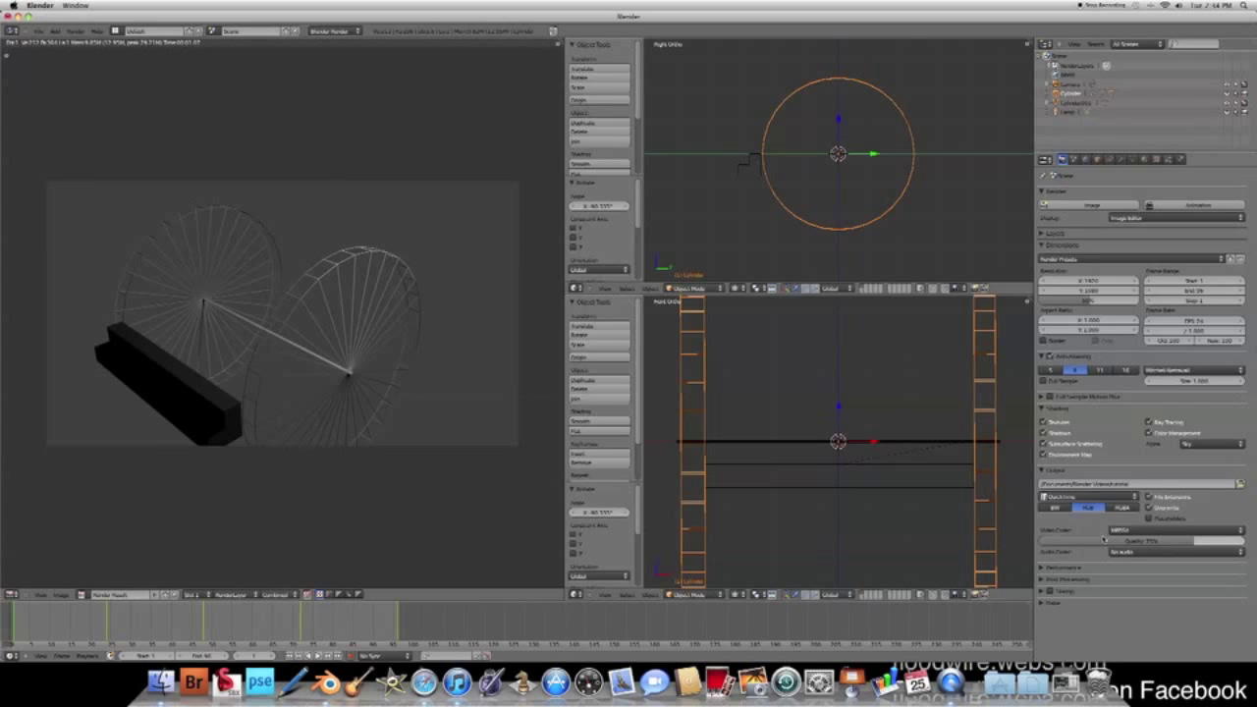
pyautogui.moveTo(1104, 539); pyautogui.dragTo(1137, 523)
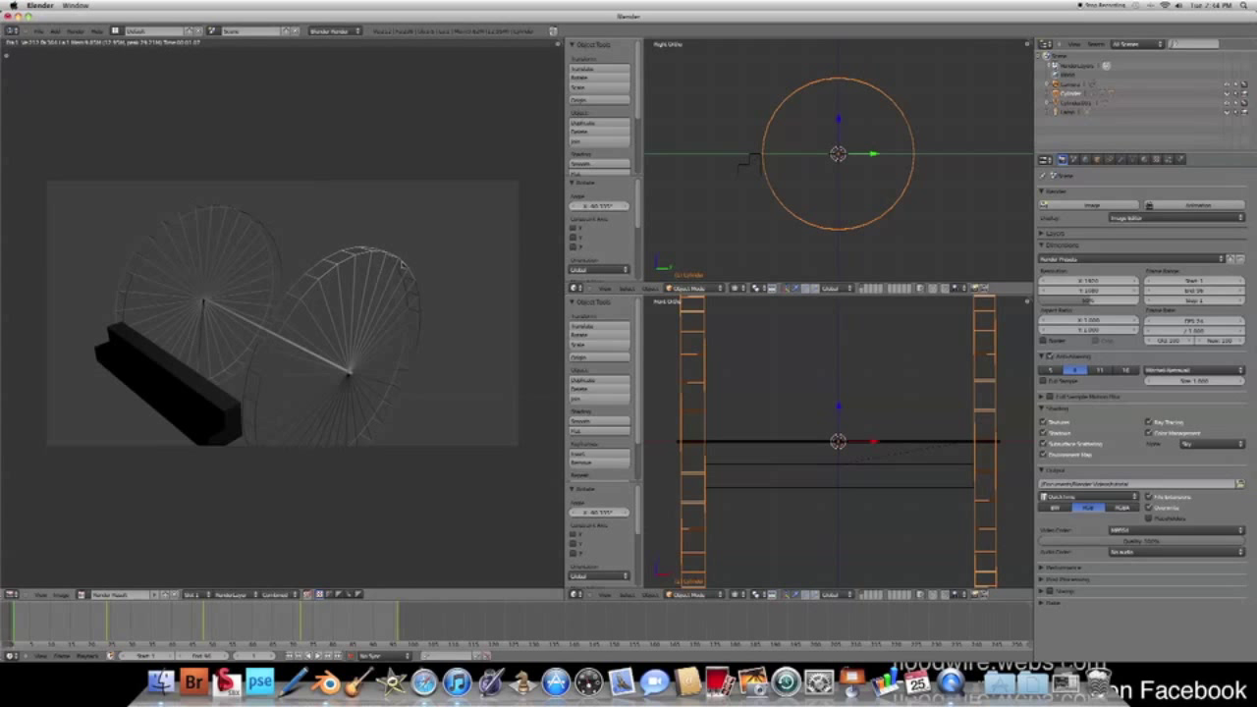
pyautogui.scroll(-2, 778, 196)
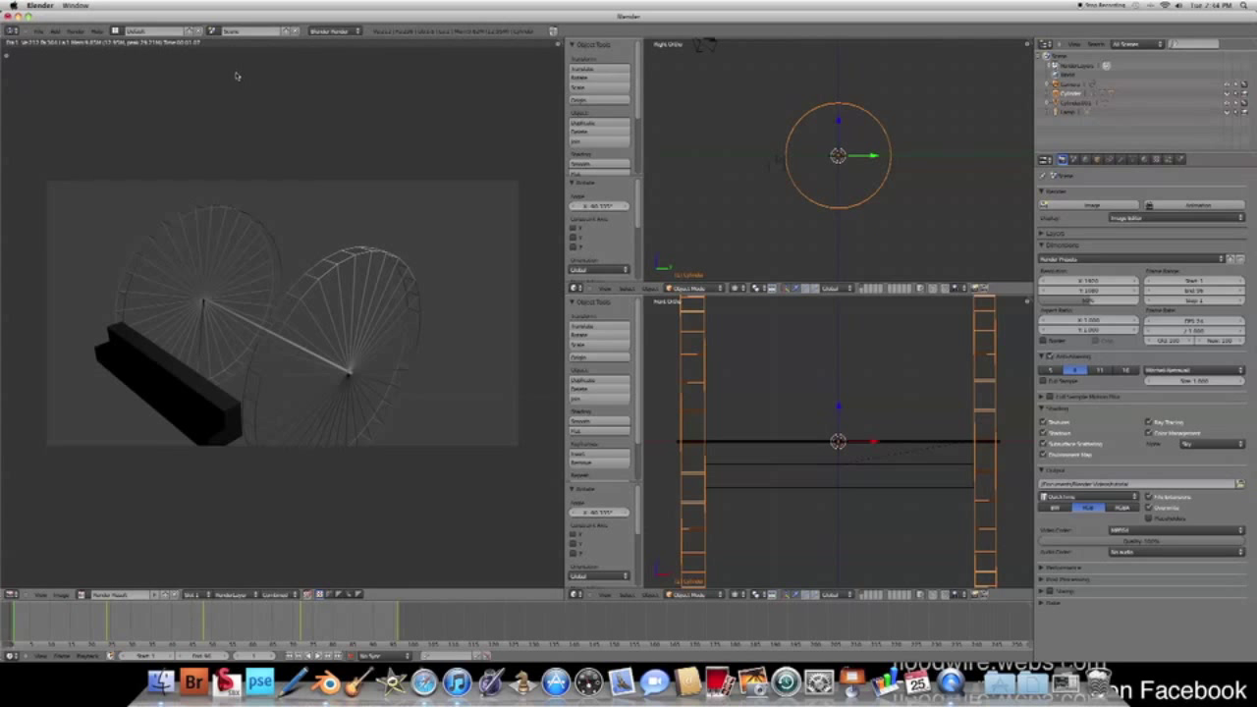
# Add an area lamp, then rotate and raise it above the wheel, aimed steeply down.
pyautogui.click(55, 30)
pyautogui.moveTo(69, 136)
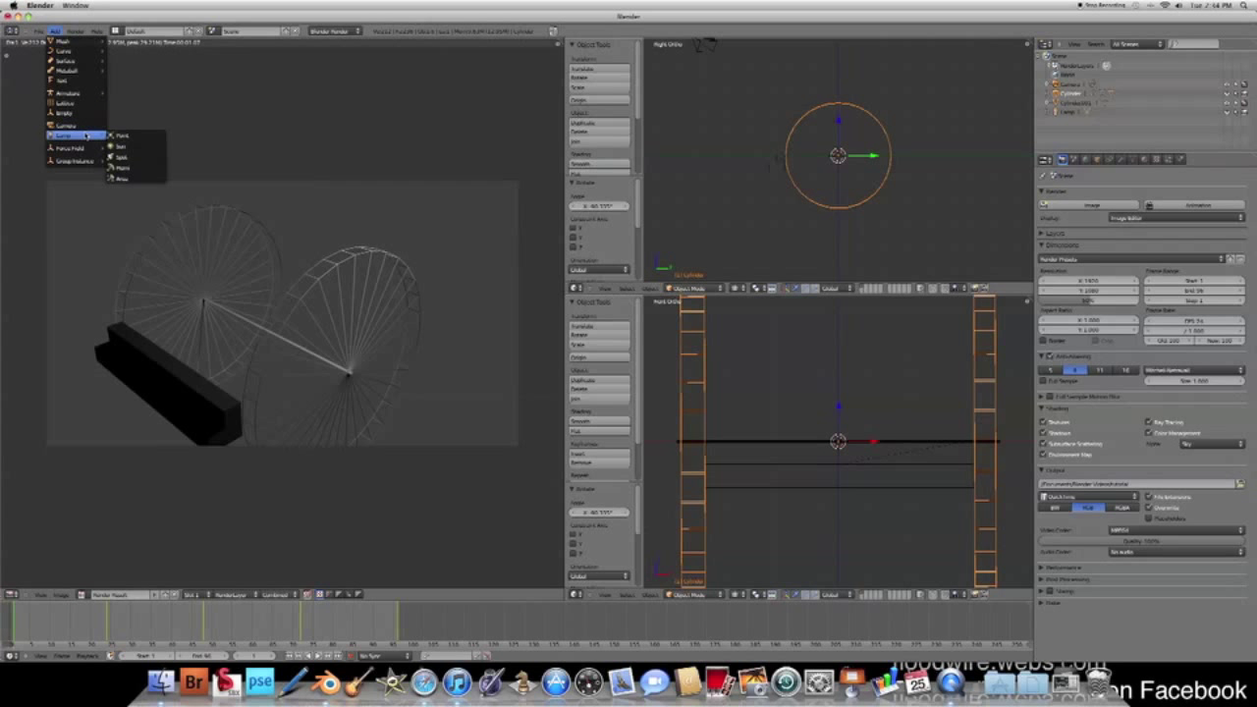
pyautogui.click(122, 178)
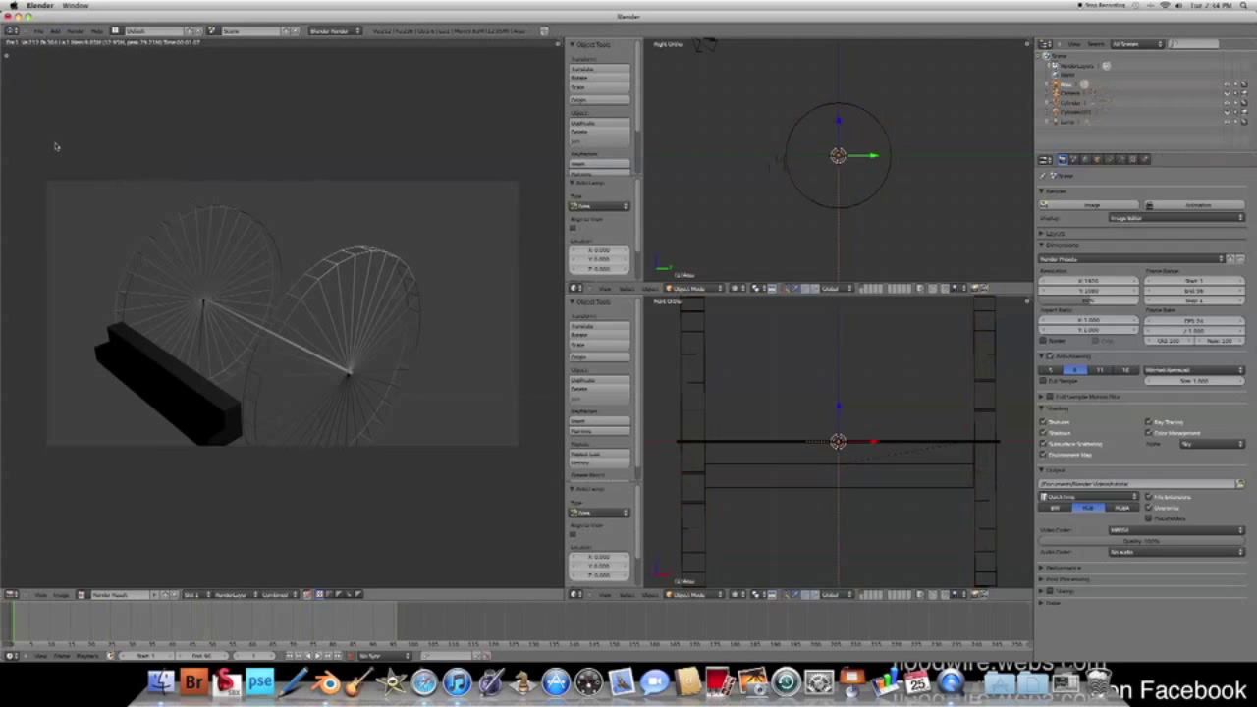
pyautogui.press('r')
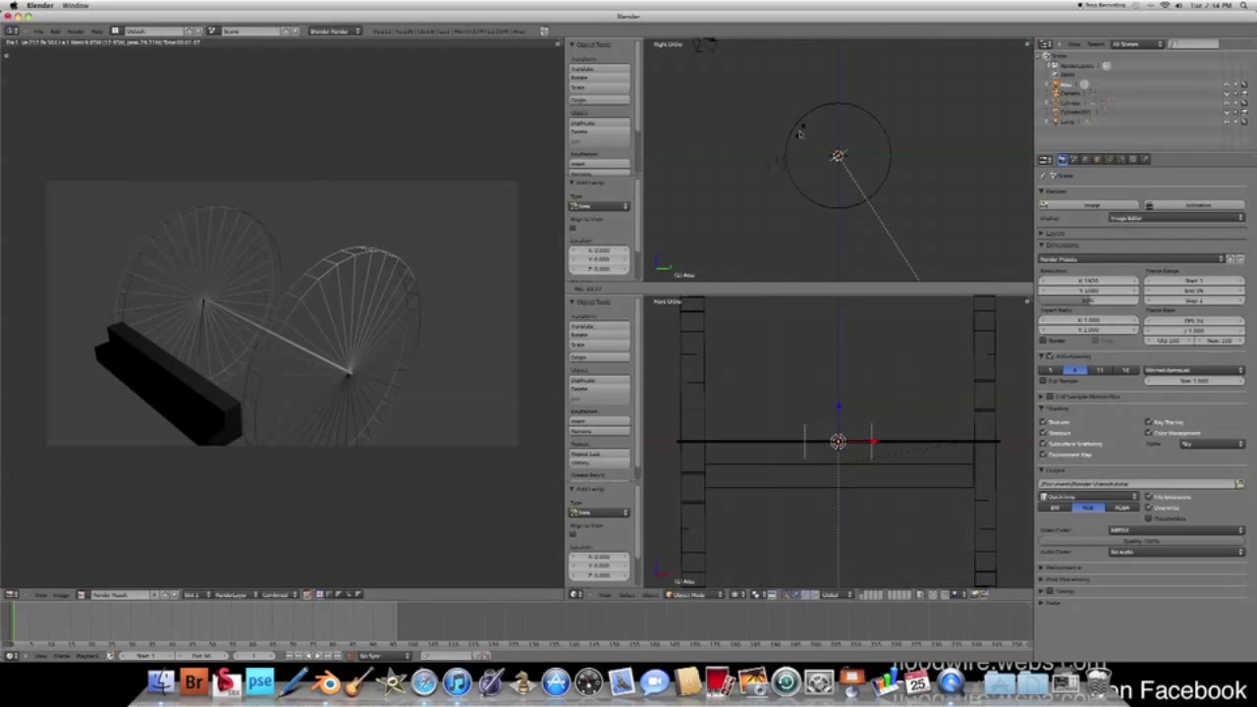
pyautogui.click(1026, 268)
pyautogui.press('r')
pyautogui.press('y')
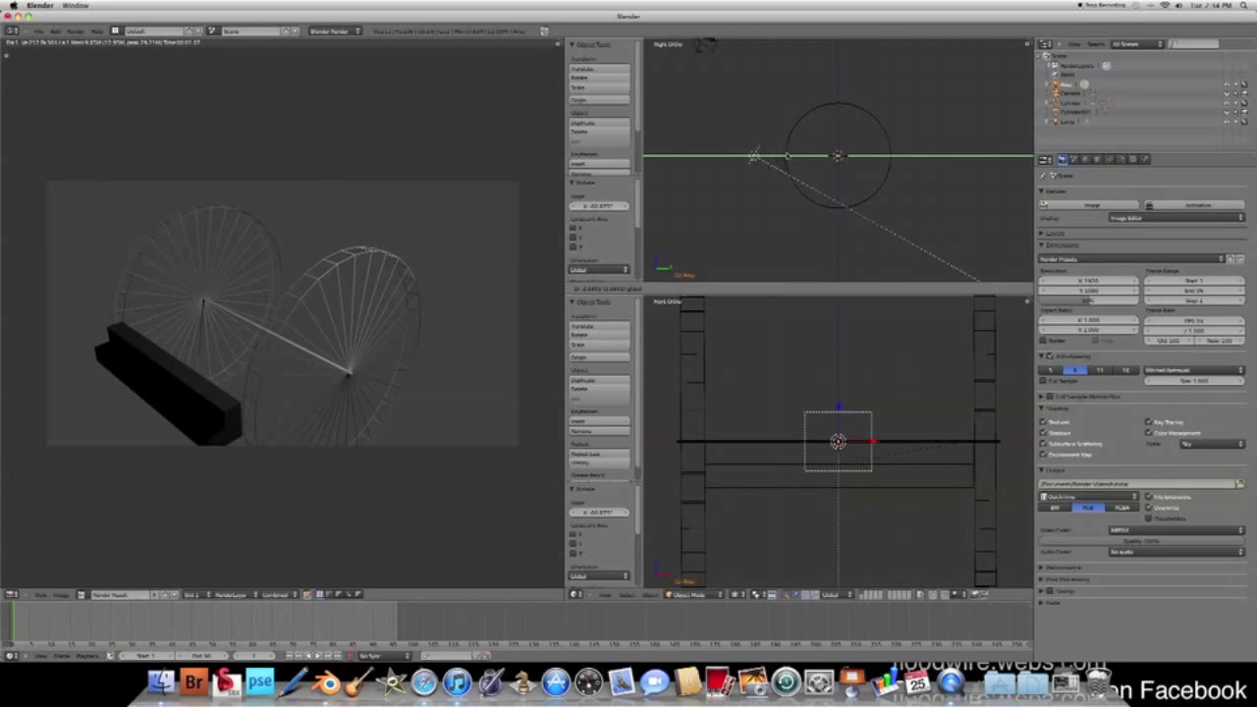
pyautogui.click(633, 116)
pyautogui.press('g')
pyautogui.press('z')
pyautogui.press('Return')
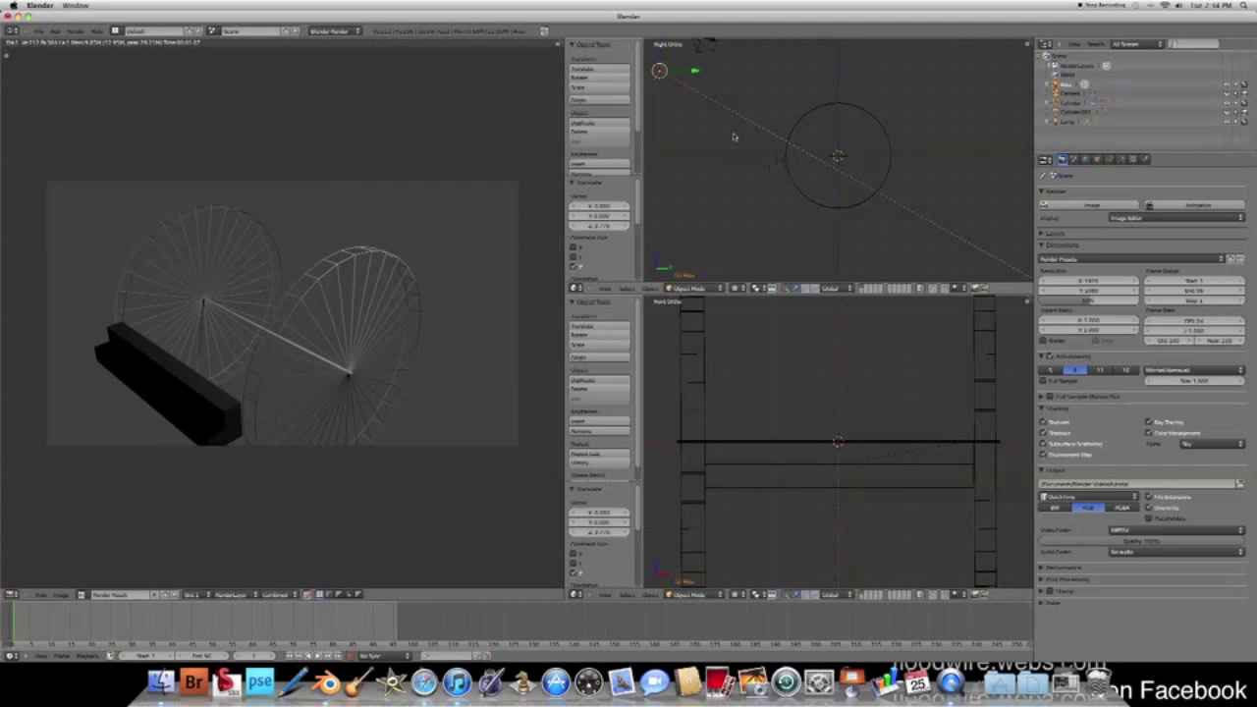
pyautogui.press('r')
pyautogui.click(725, 94)
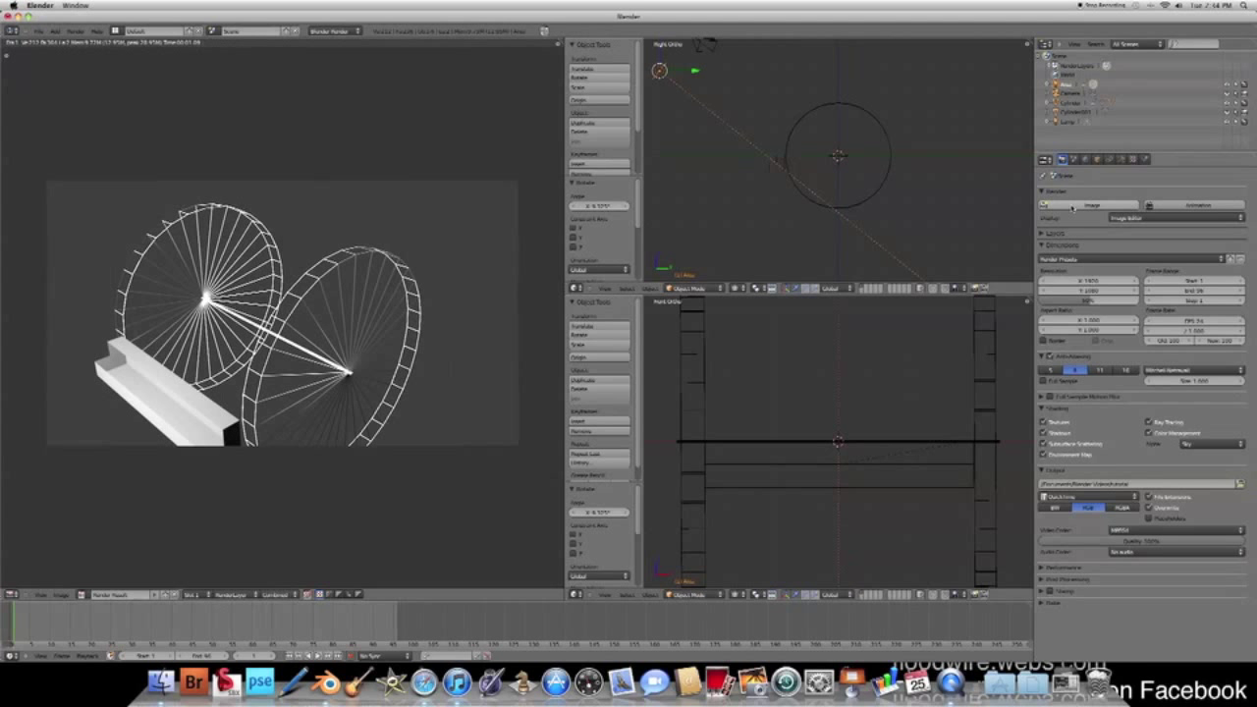
# Dim the area lamp's energy to about 0.42 and render a test still.
pyautogui.click(1121, 159)
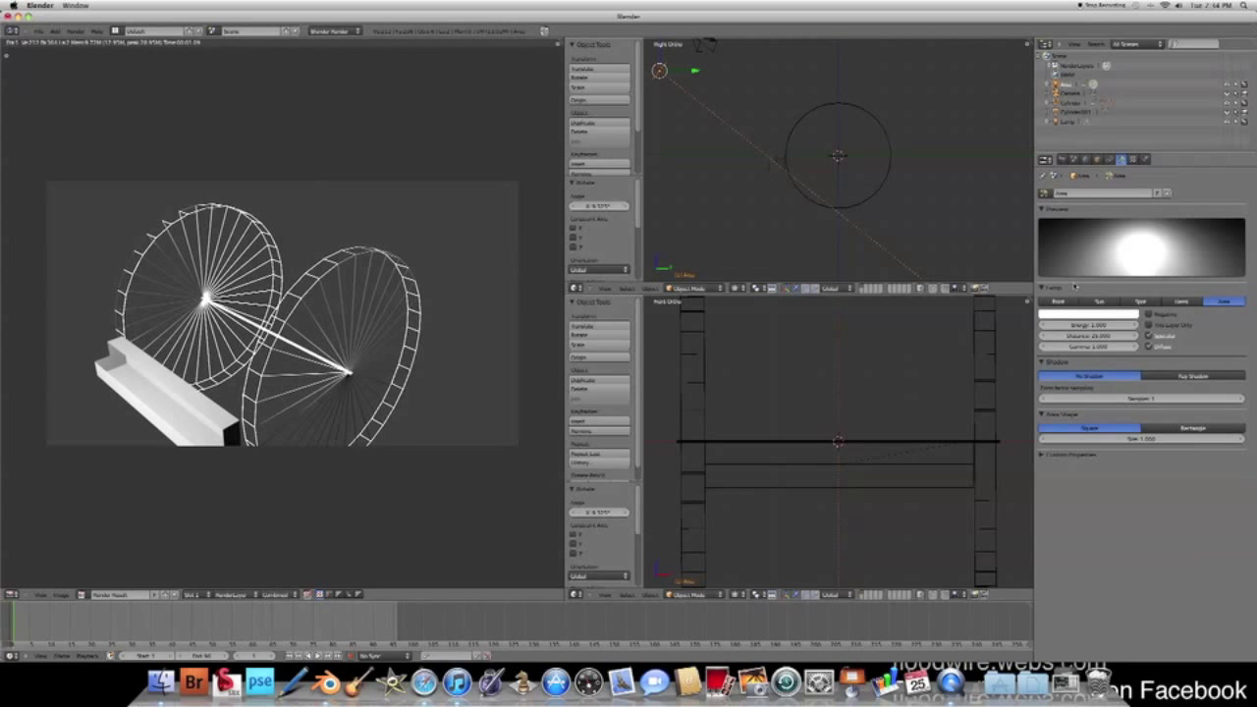
pyautogui.click(1063, 325)
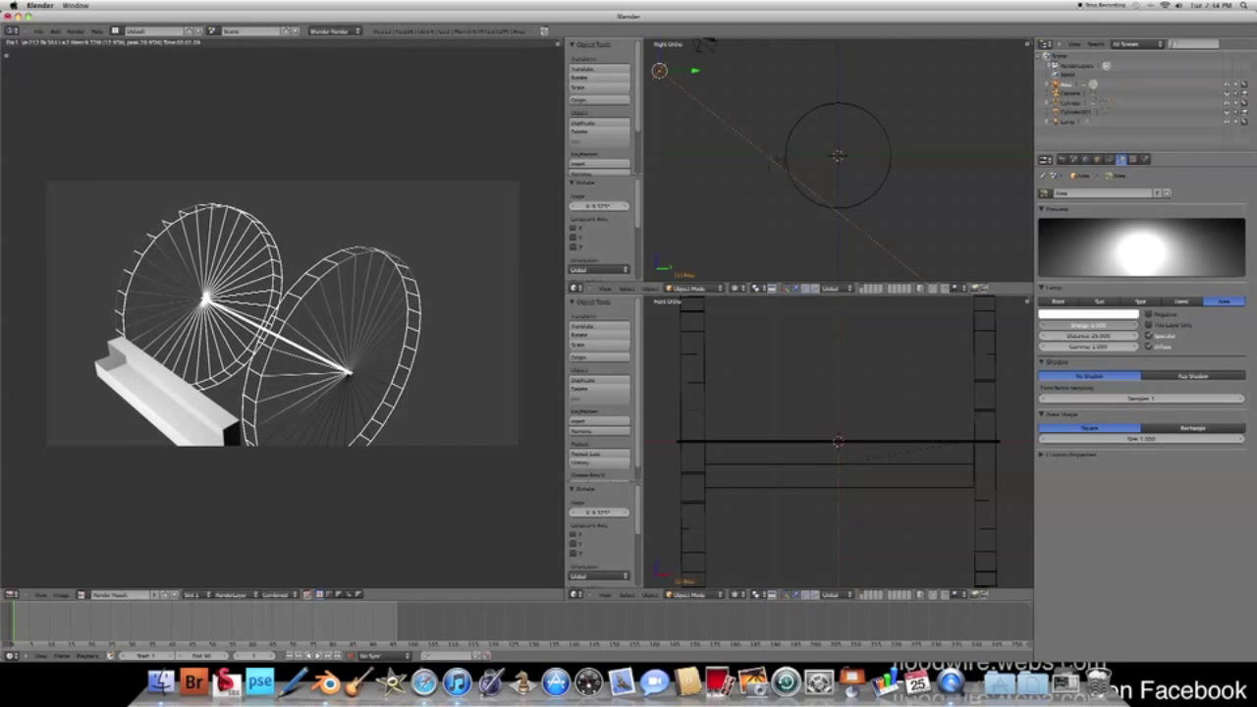
pyautogui.moveTo(1089, 325); pyautogui.dragTo(1051, 325)
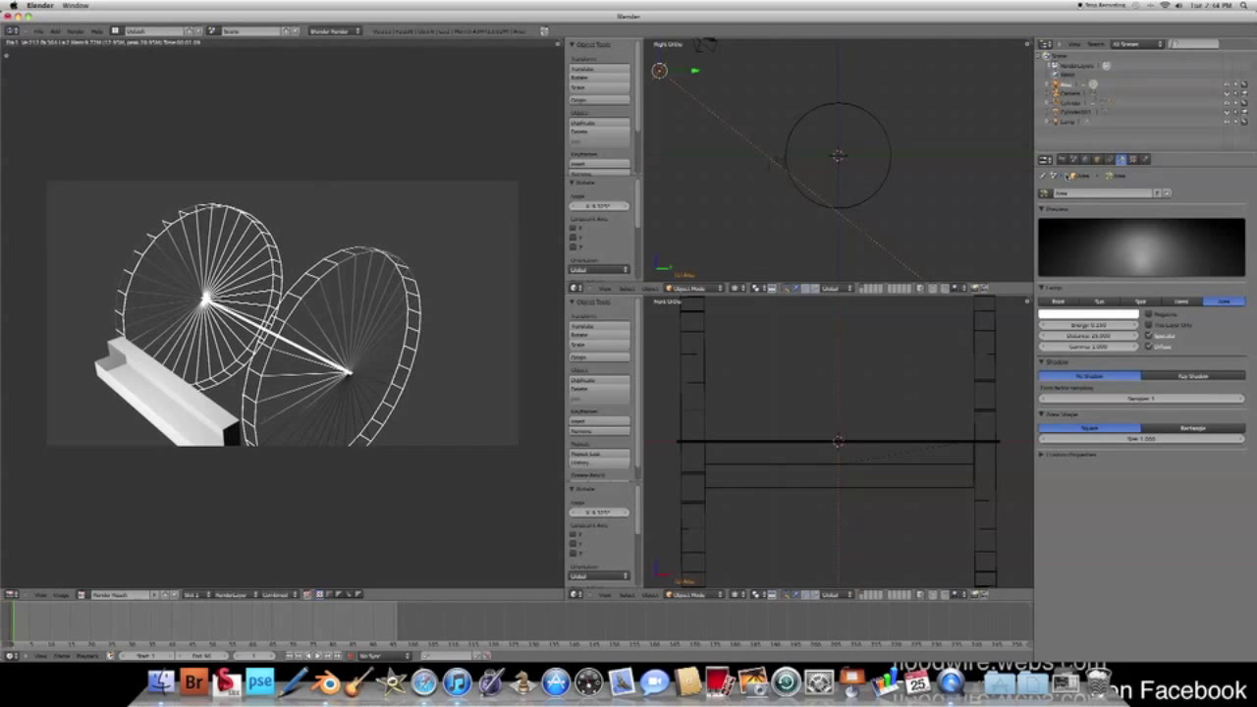
pyautogui.click(1062, 160)
pyautogui.click(1073, 205)
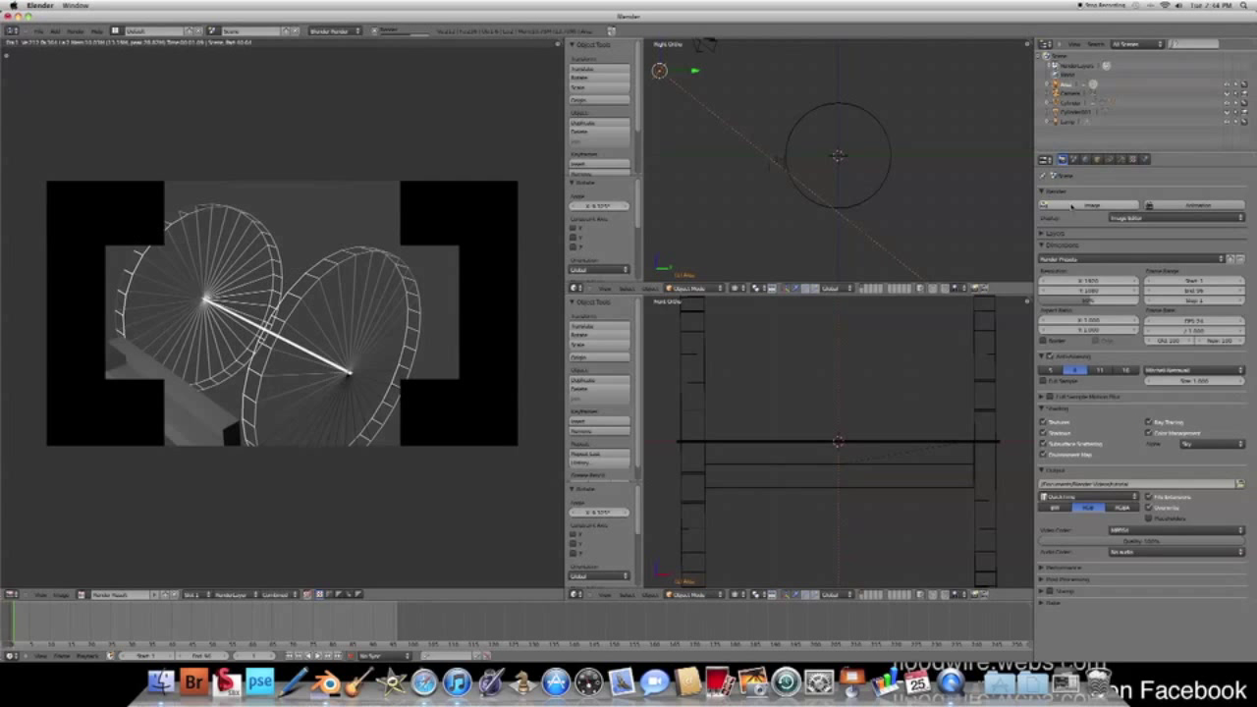
# Lower the lamp energy slightly, render another test still, then render the full animation to a movie.
pyautogui.click(1121, 160)
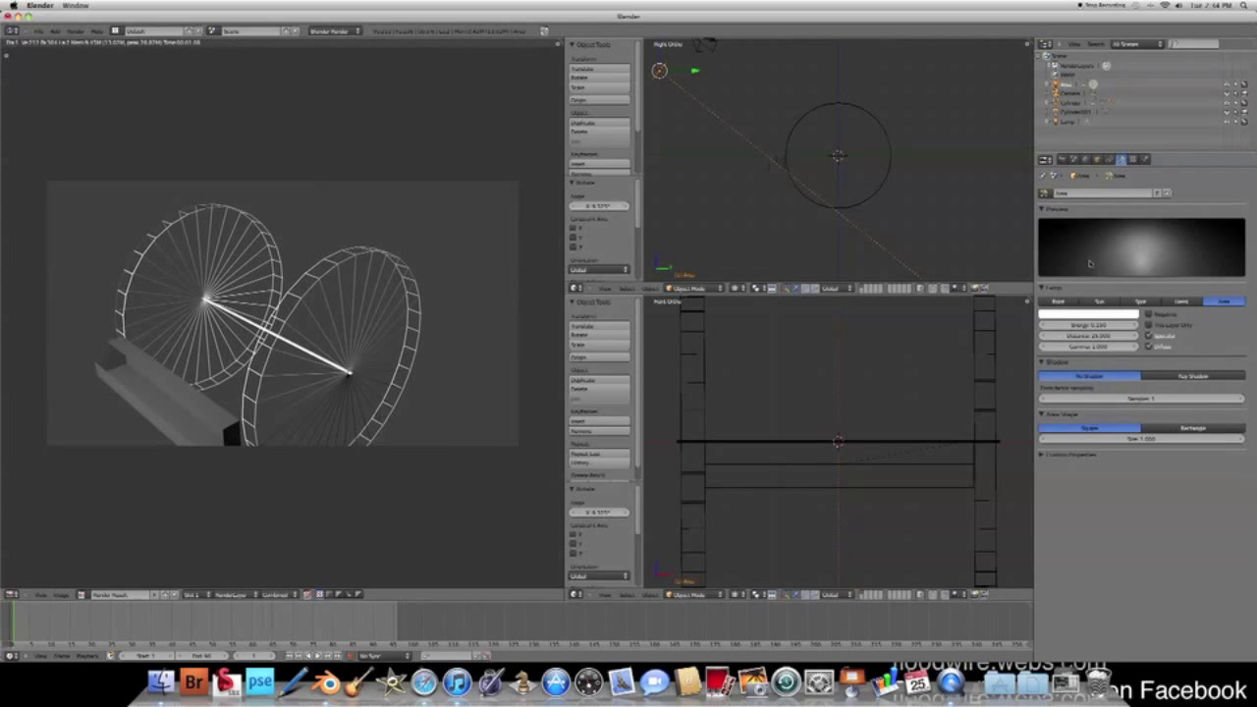
pyautogui.moveTo(1078, 318); pyautogui.dragTo(1061, 318)
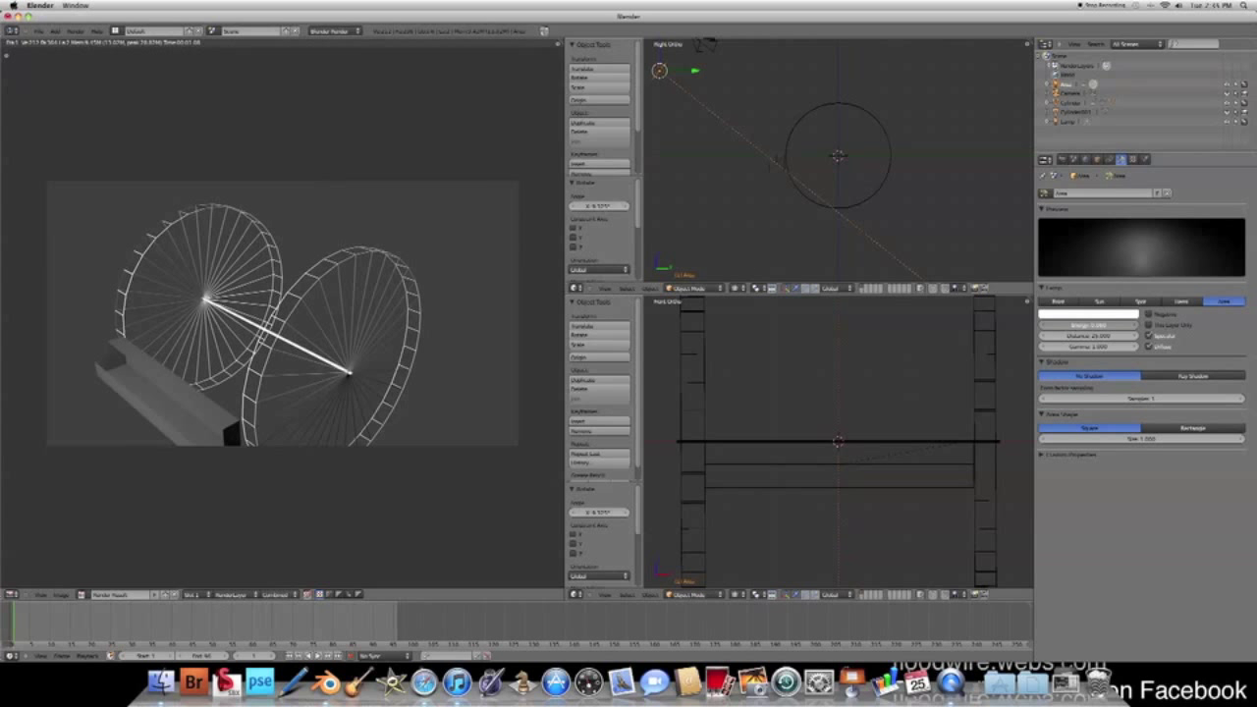
pyautogui.click(1062, 159)
pyautogui.click(1074, 204)
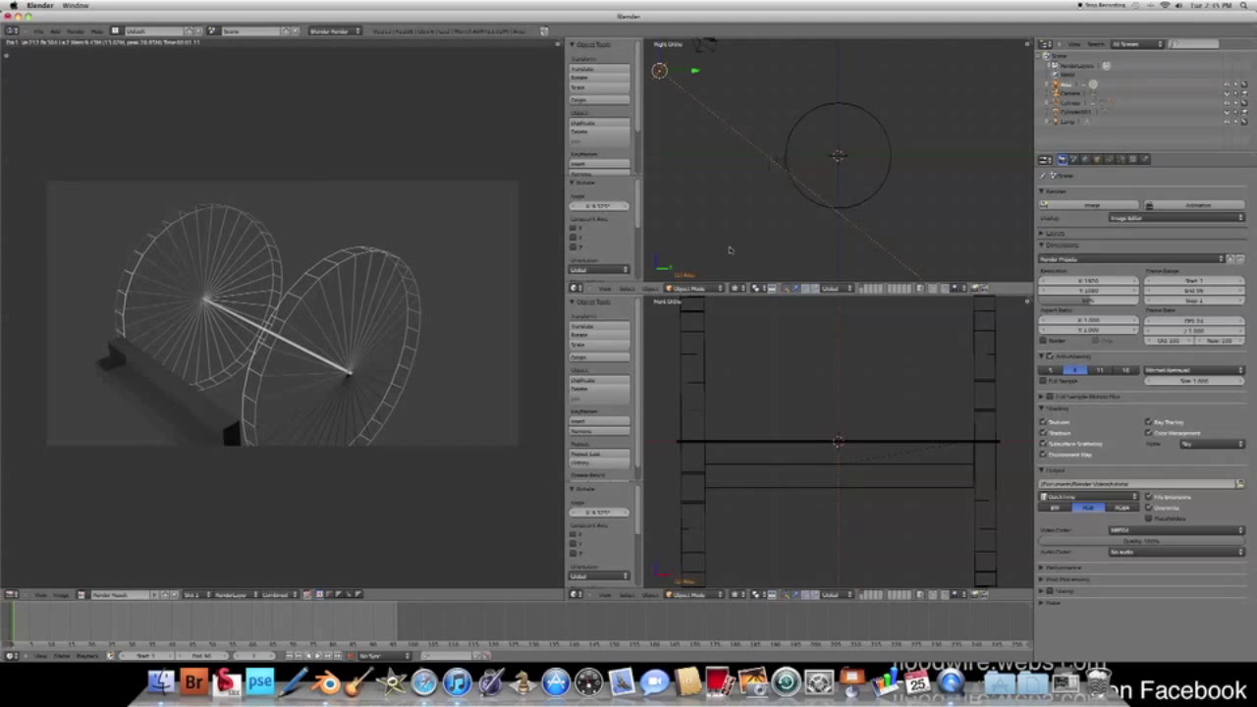
pyautogui.click(1216, 209)
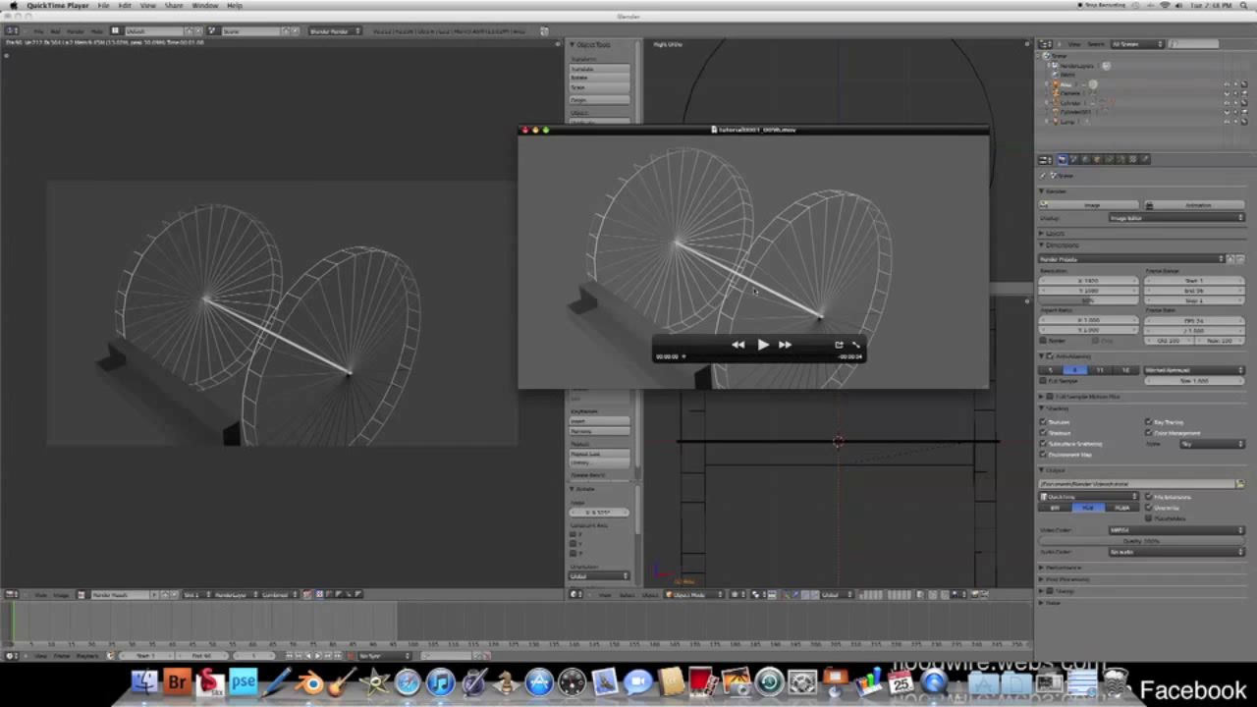
# Play the rendered wheel-and-car movie in QuickTime Player, replaying it three more times.
pyautogui.click(762, 346)
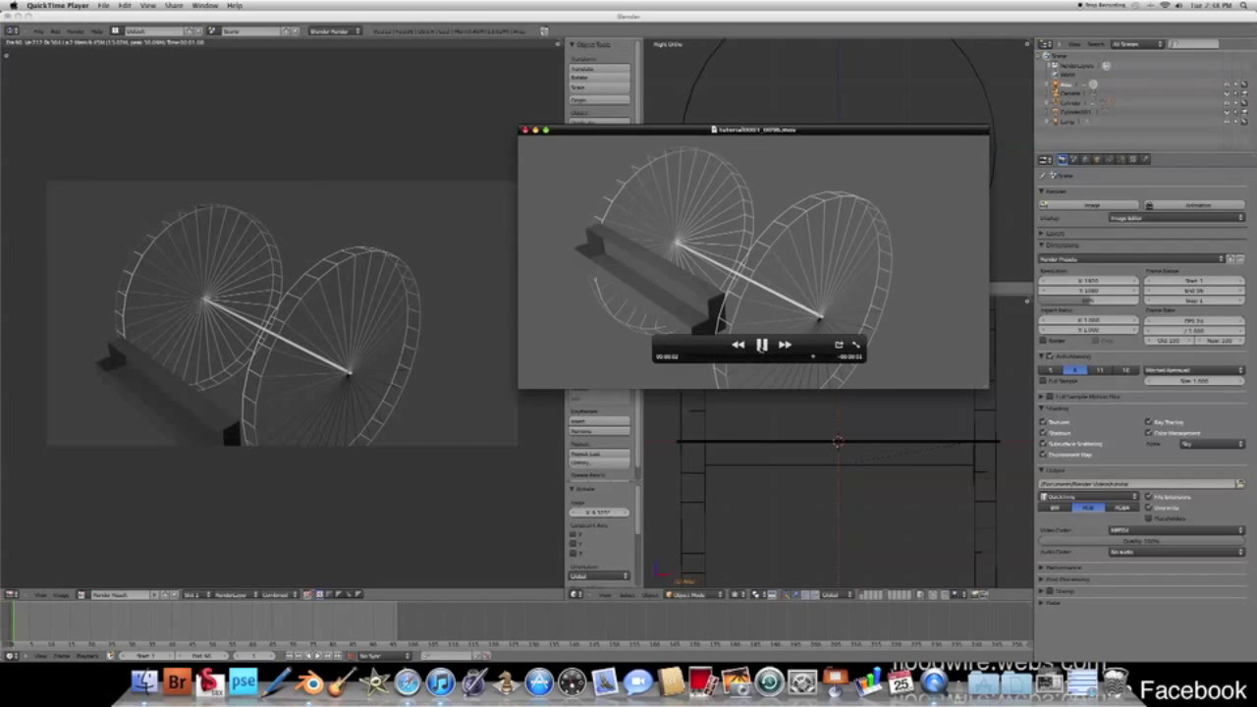
pyautogui.click(762, 346)
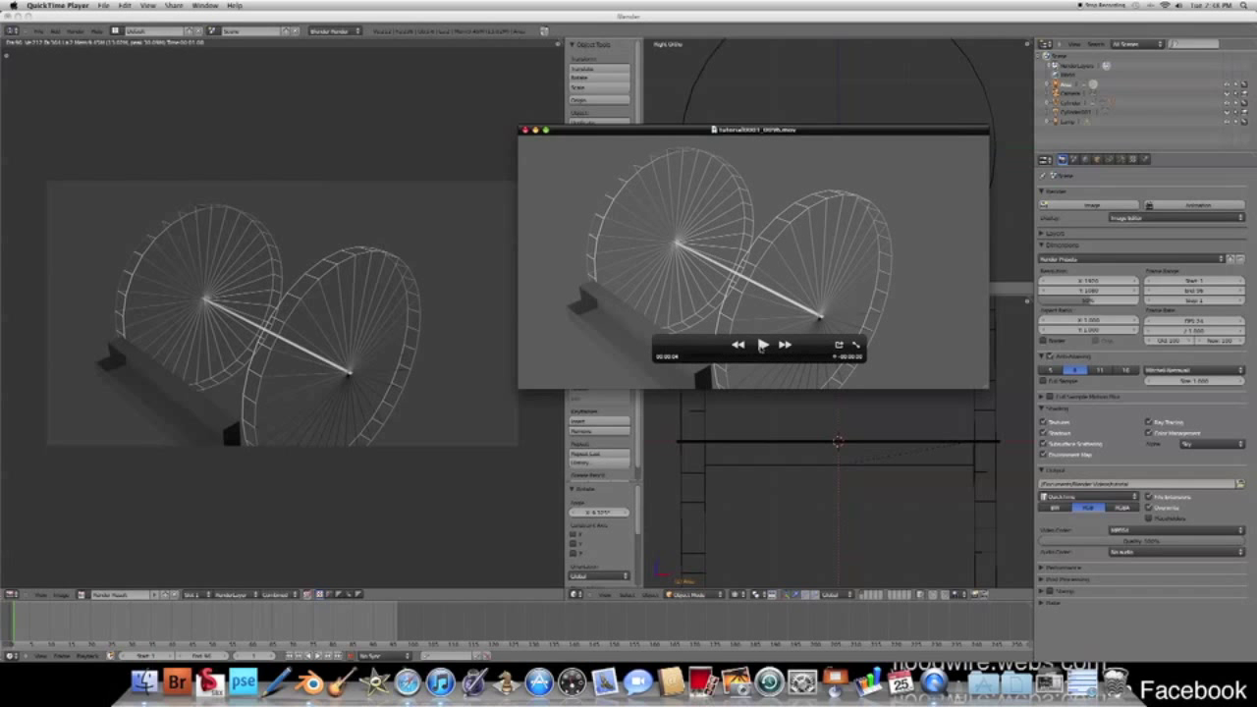
pyautogui.click(762, 346)
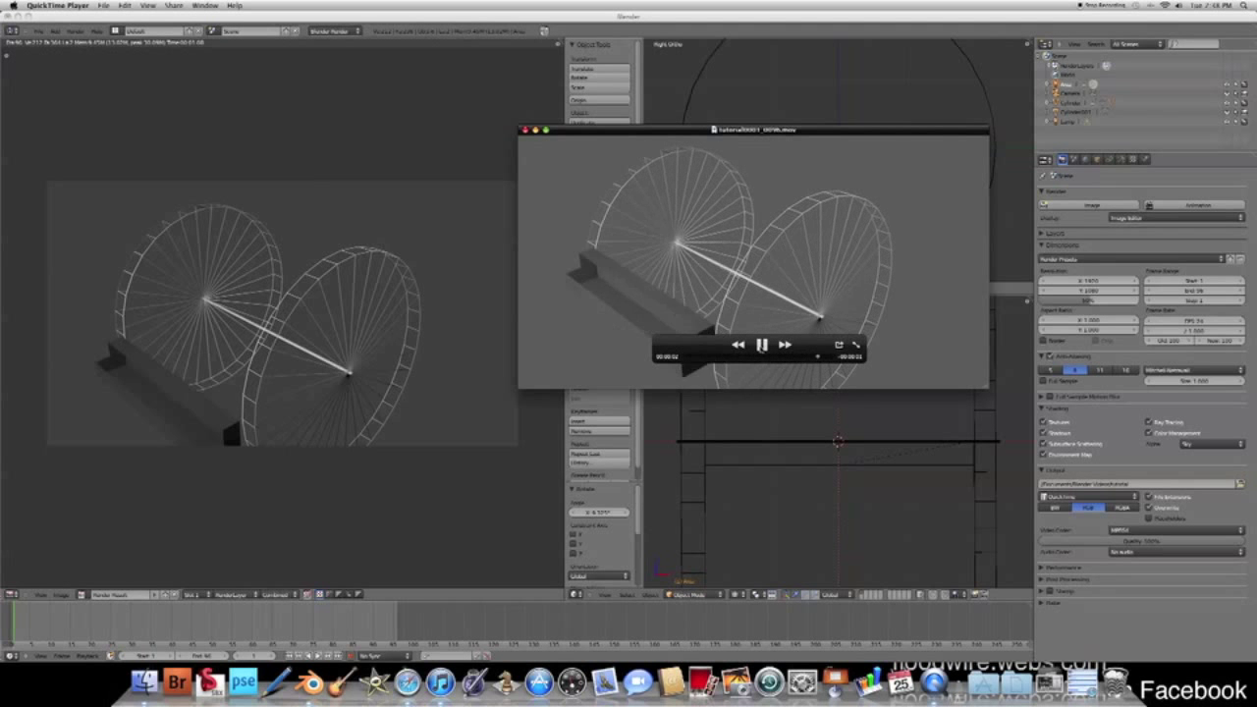
pyautogui.click(762, 346)
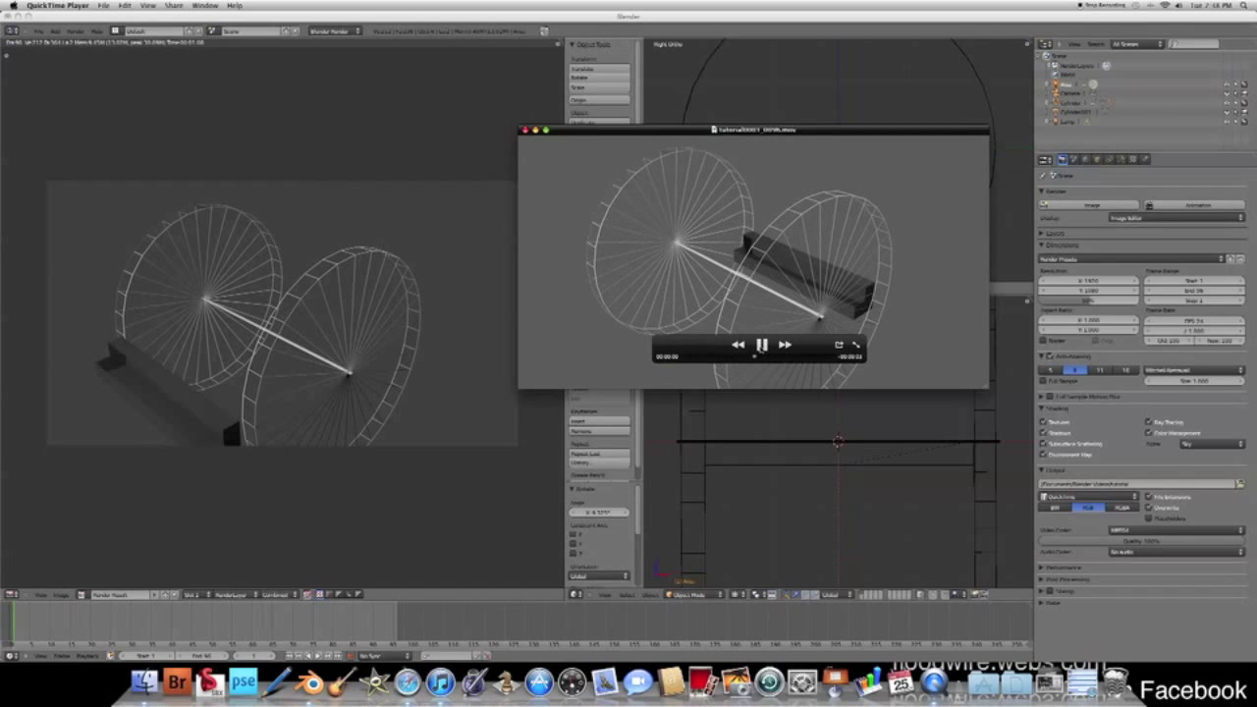